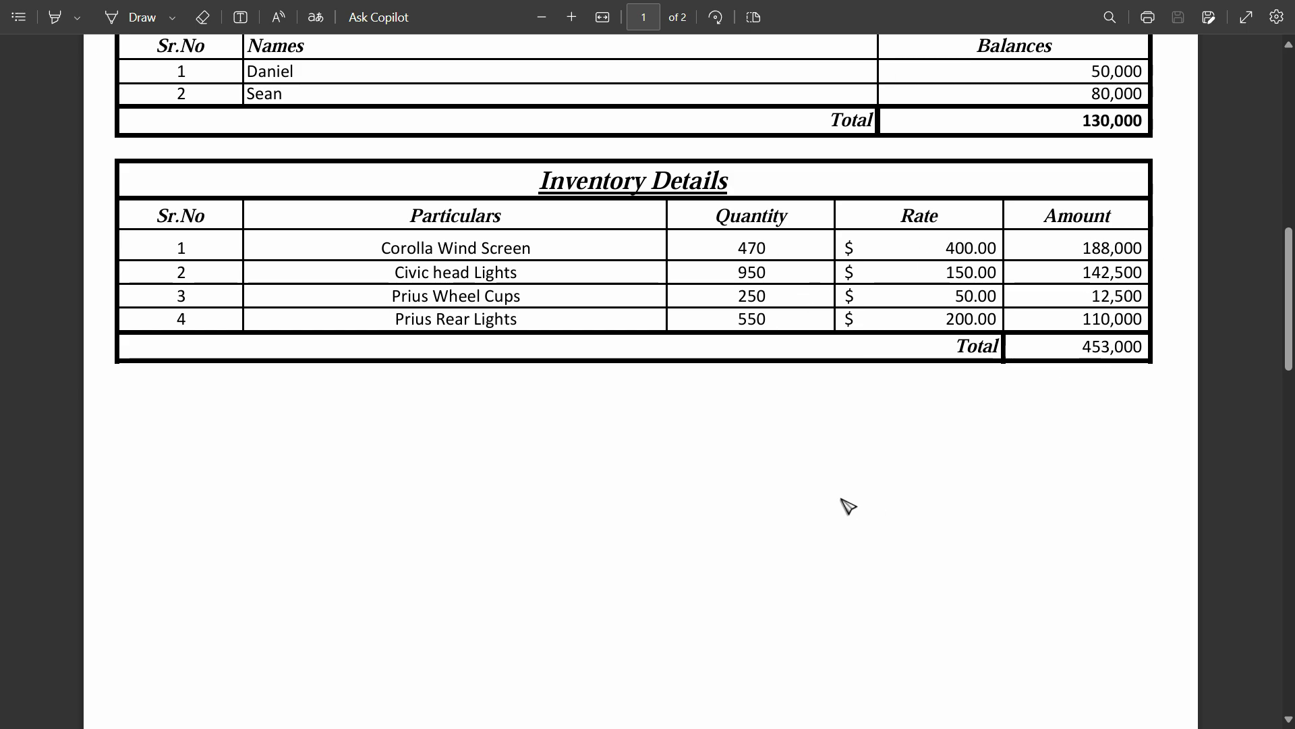
- Review the PDF's four-item Inventory Details table totalling 453,000, then switch to Odoo
key("alt+Tab")
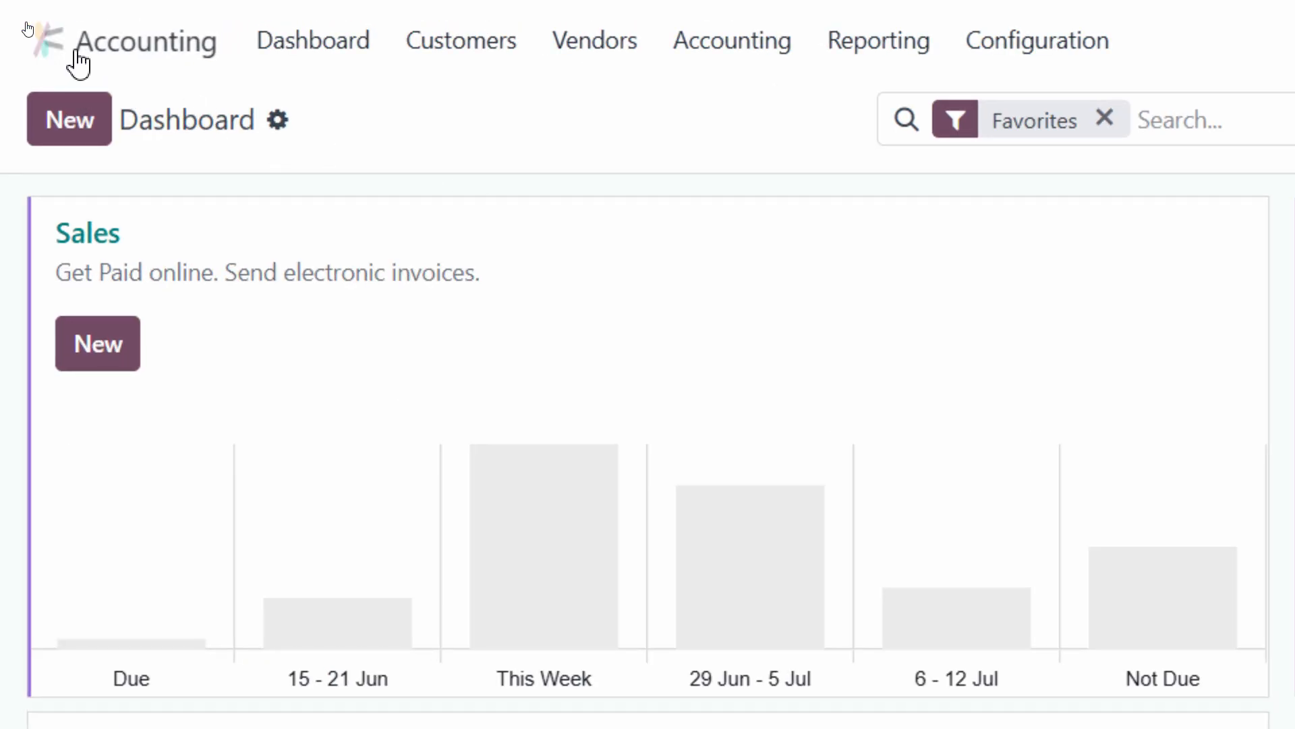
- Open a blank new product form from Inventory's Products list
left_click(42, 42)
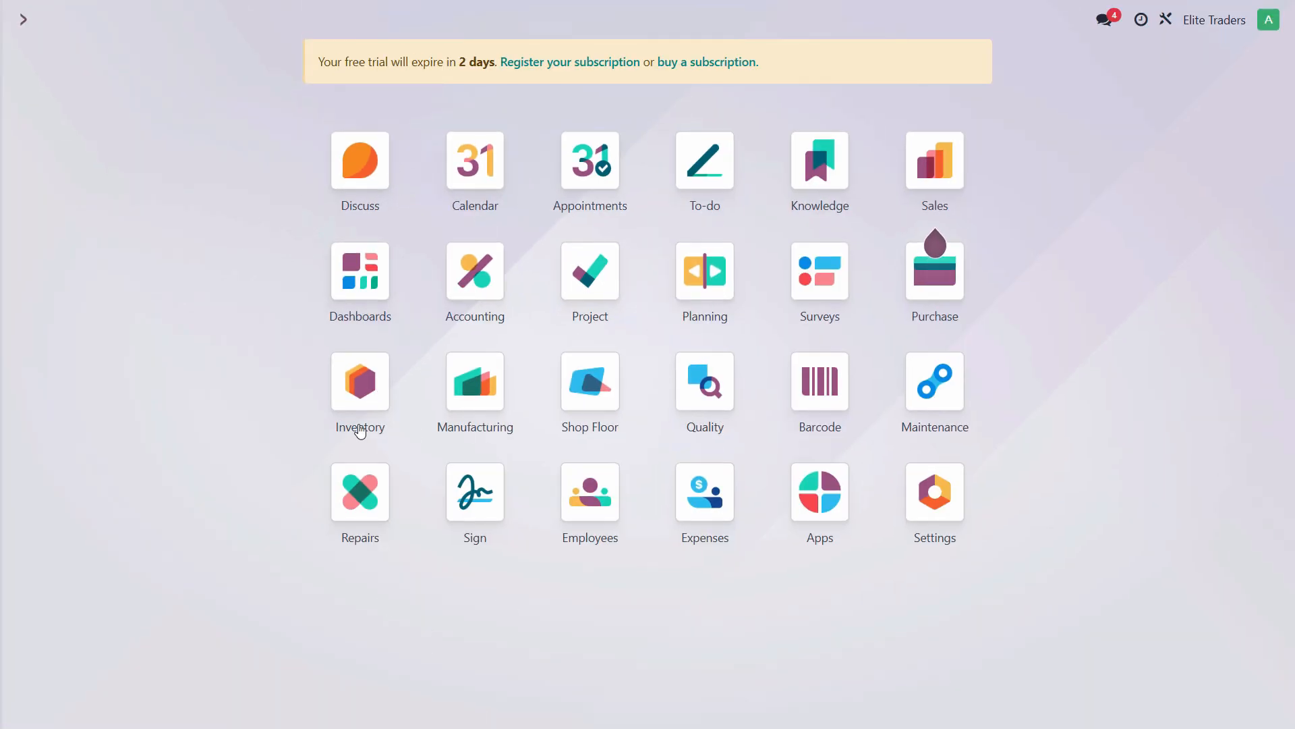
left_click(372, 397)
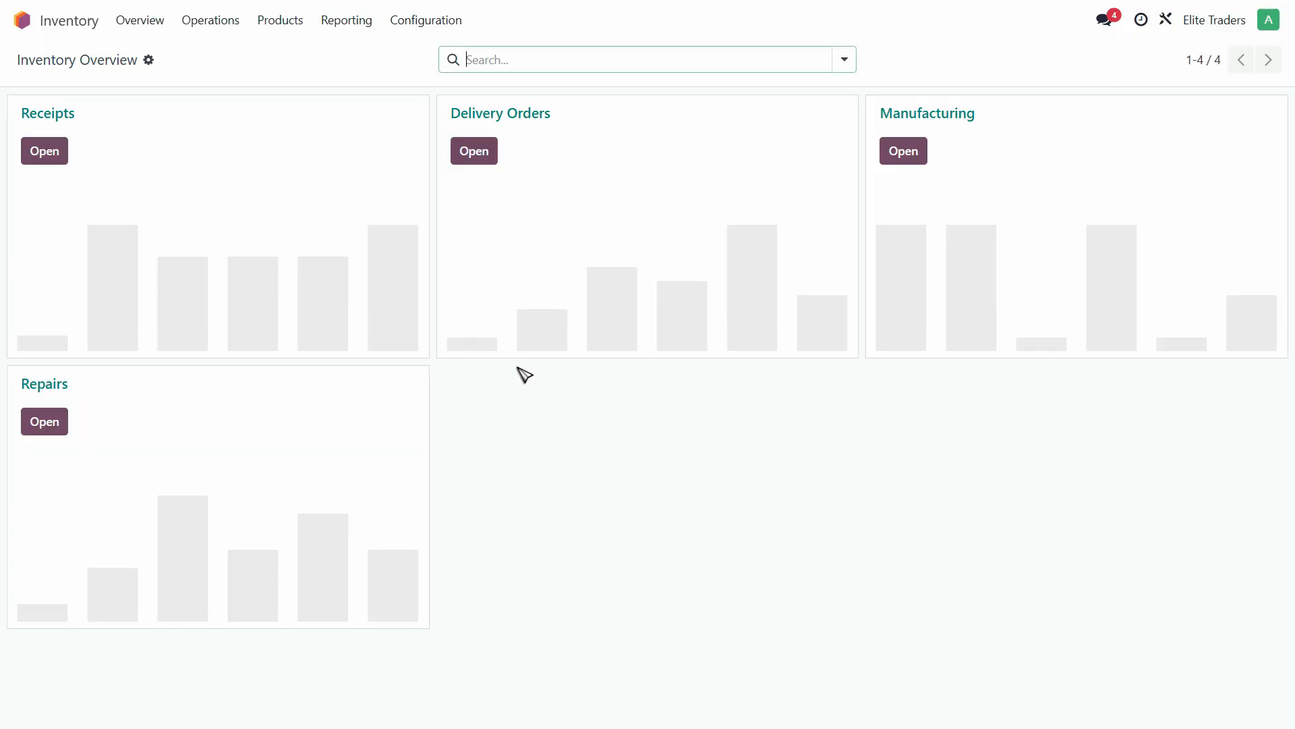
left_click(282, 29)
left_click(284, 52)
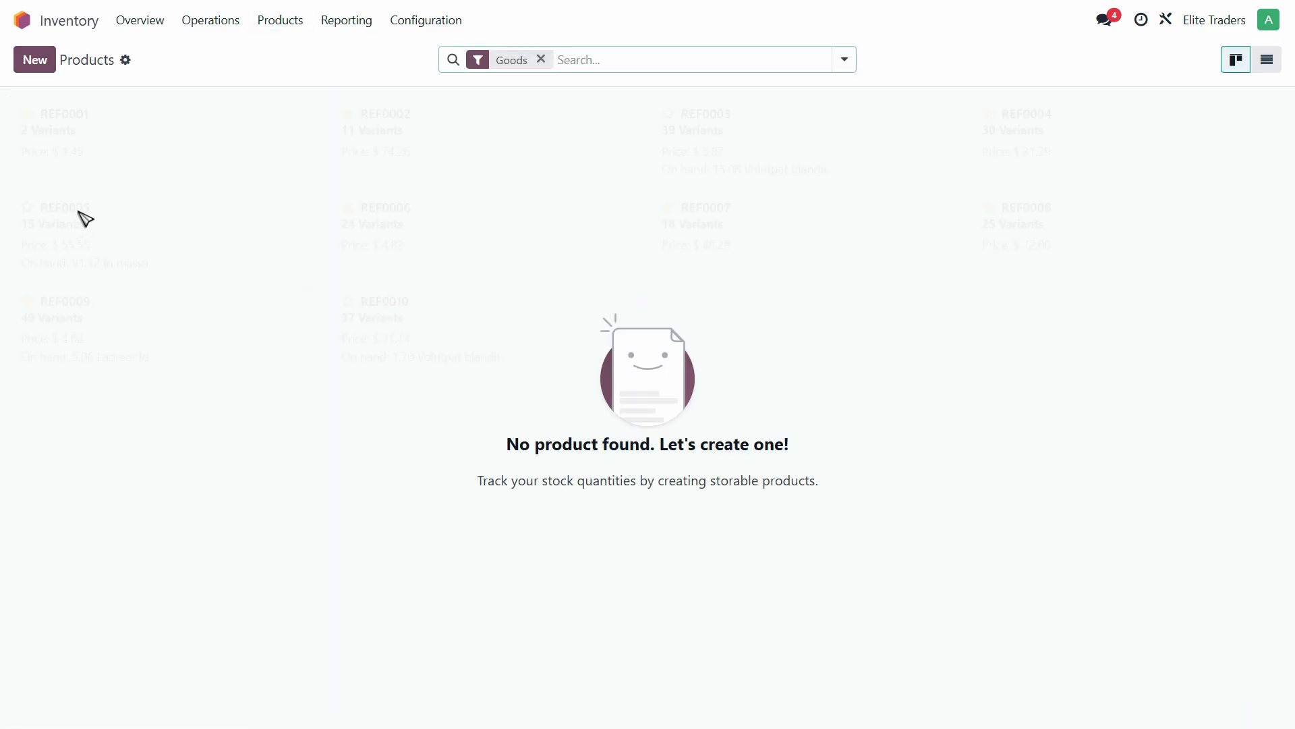
left_click(39, 67)
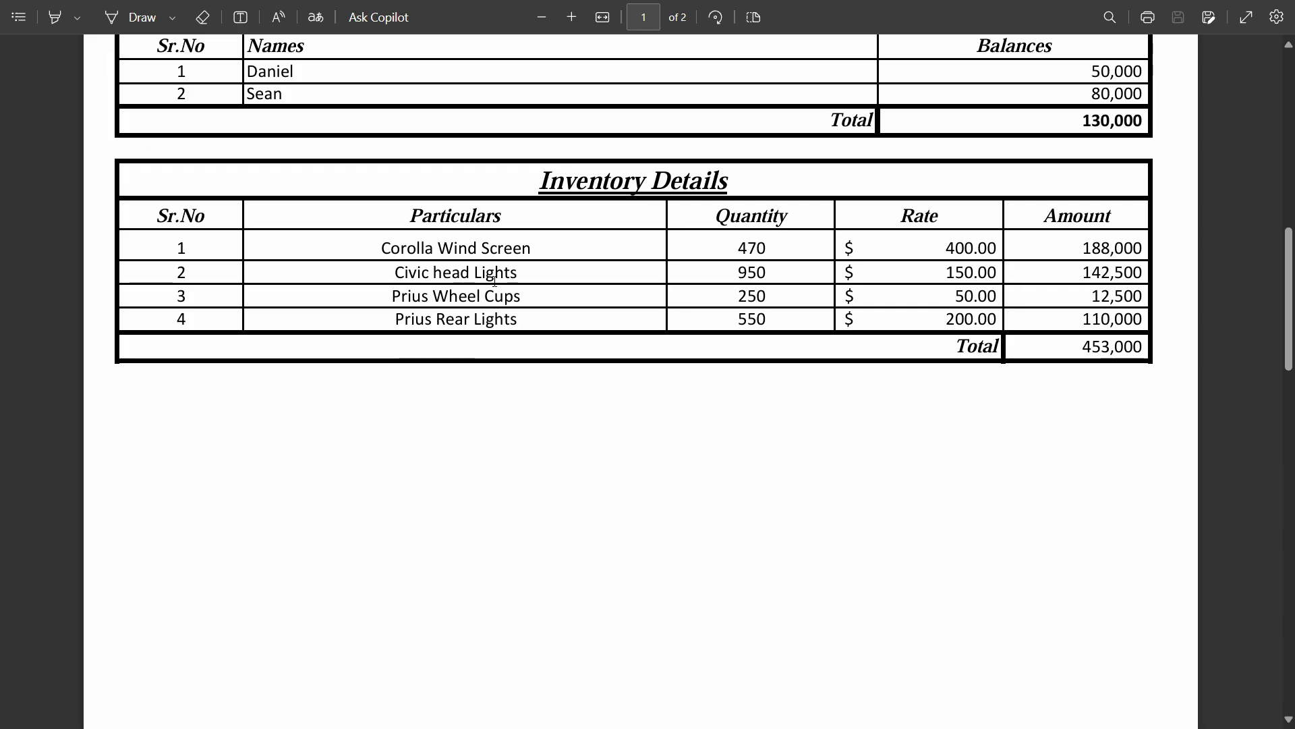
- Copy 'Corolla Wind Screen' from the PDF as the product name and save the record
triple_click(499, 249)
left_click(493, 252)
left_click_drag(532, 251, 389, 250)
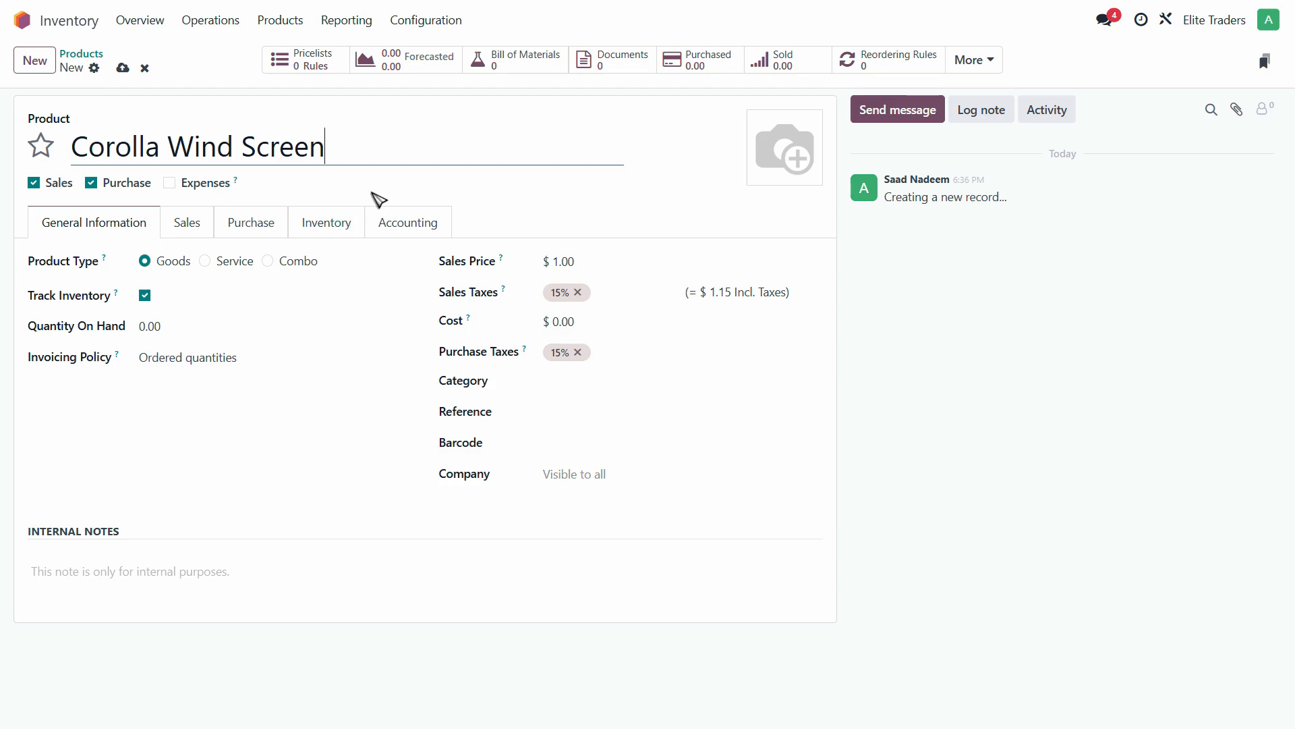
left_click(43, 153)
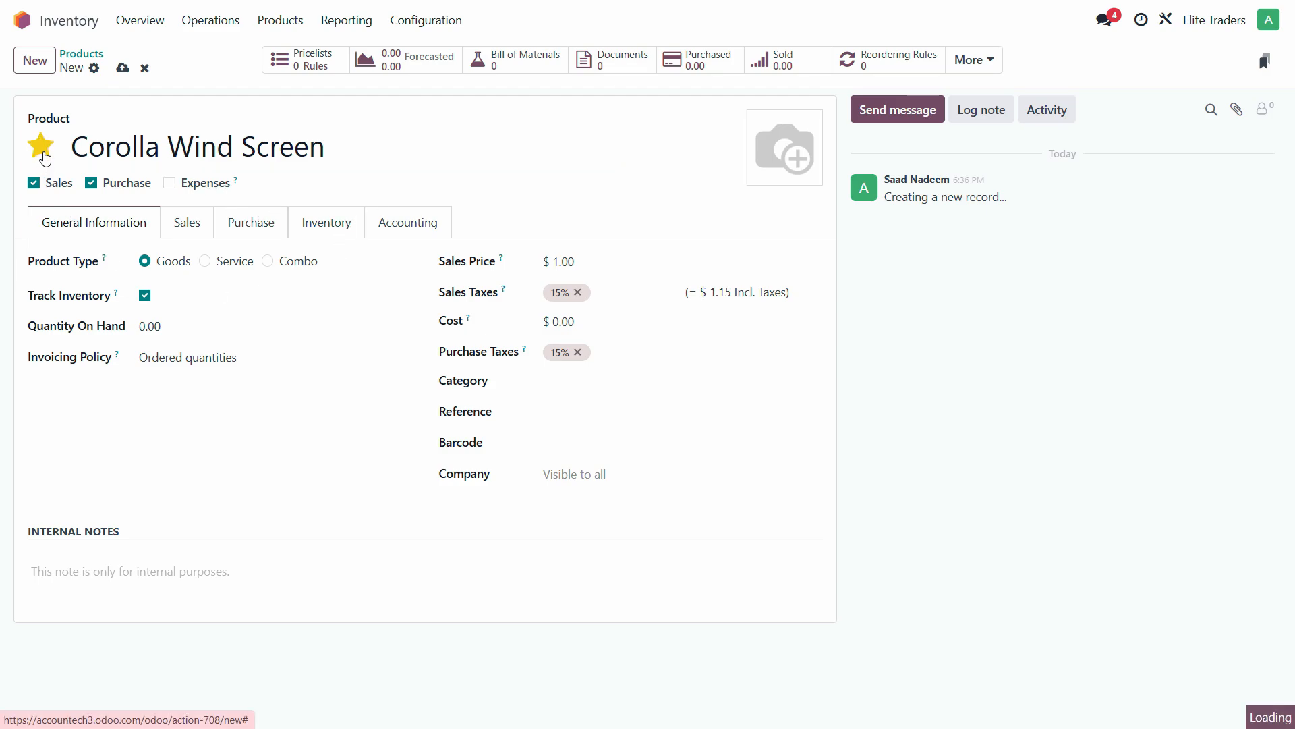
left_click(42, 152)
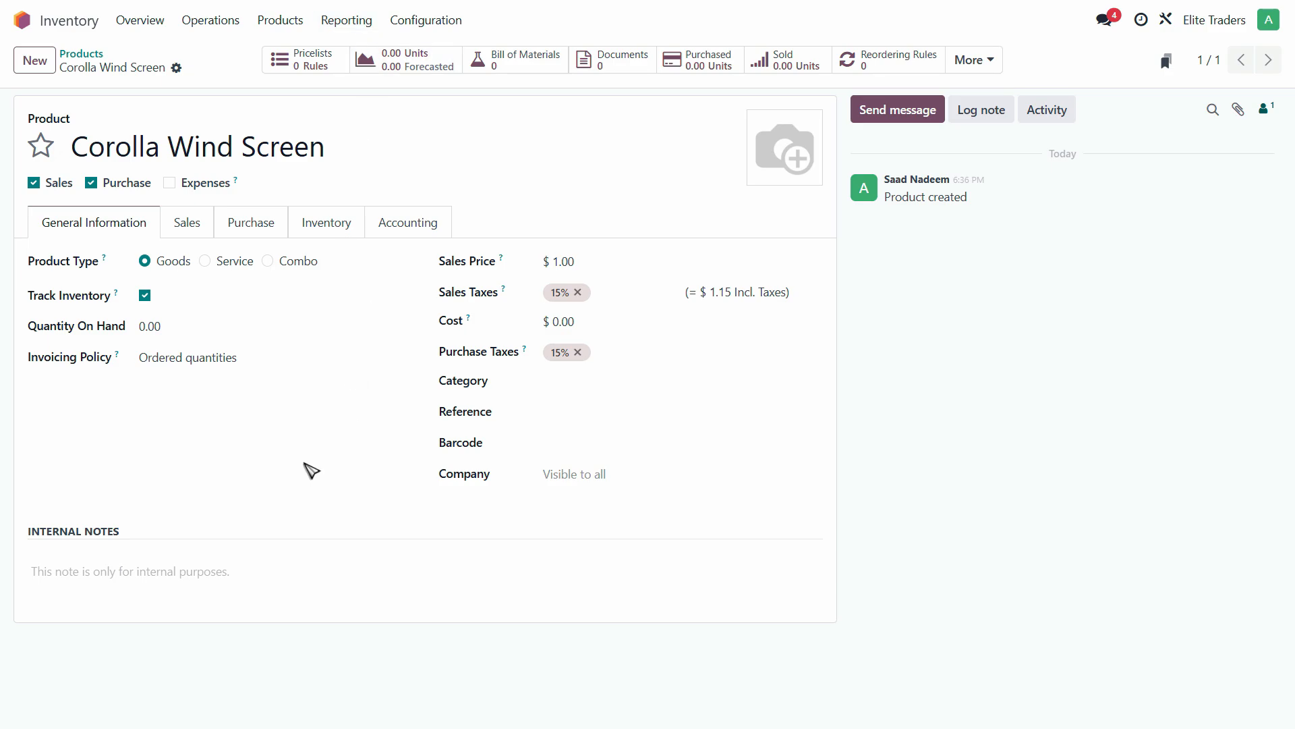
- Set Quantity On Hand to 470, keeping Ordered quantities as invoicing policy
left_click(144, 326)
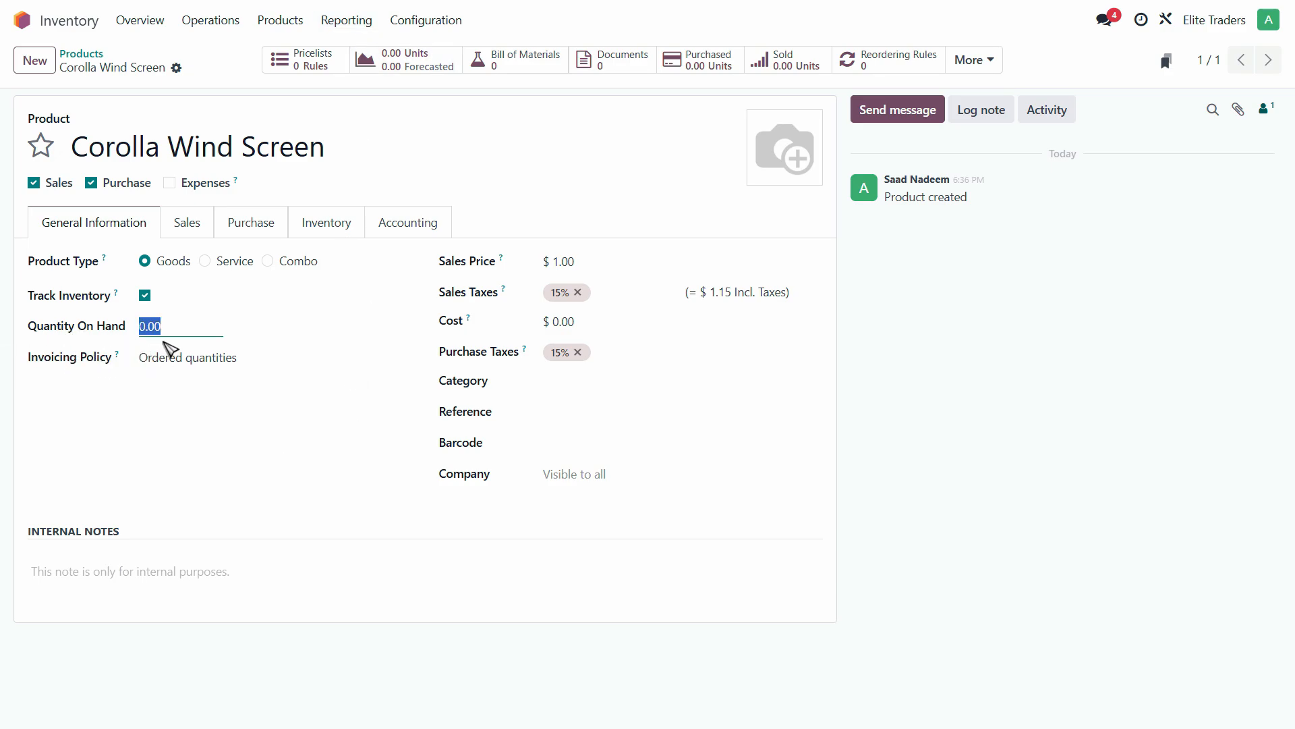
key("alt+Tab")
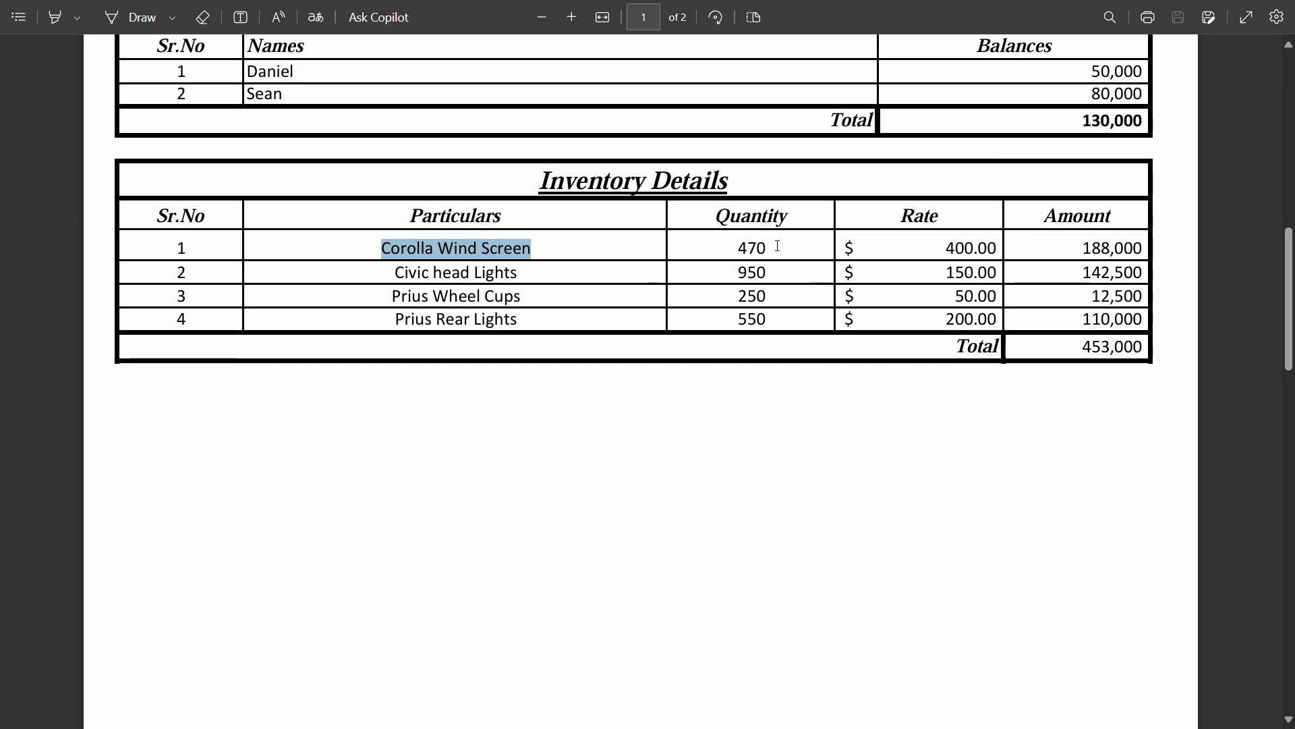
key("alt+Tab")
type("470")
key("Tab")
left_click(274, 358)
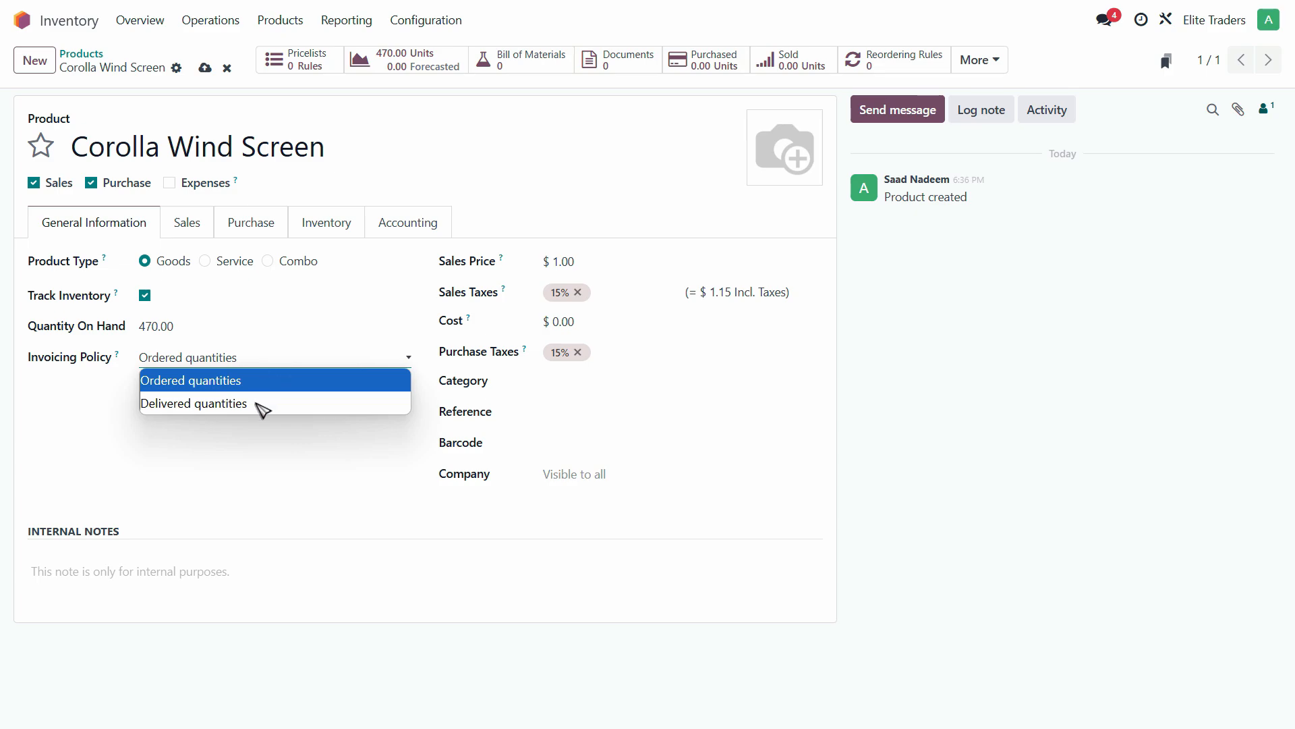
left_click(230, 443)
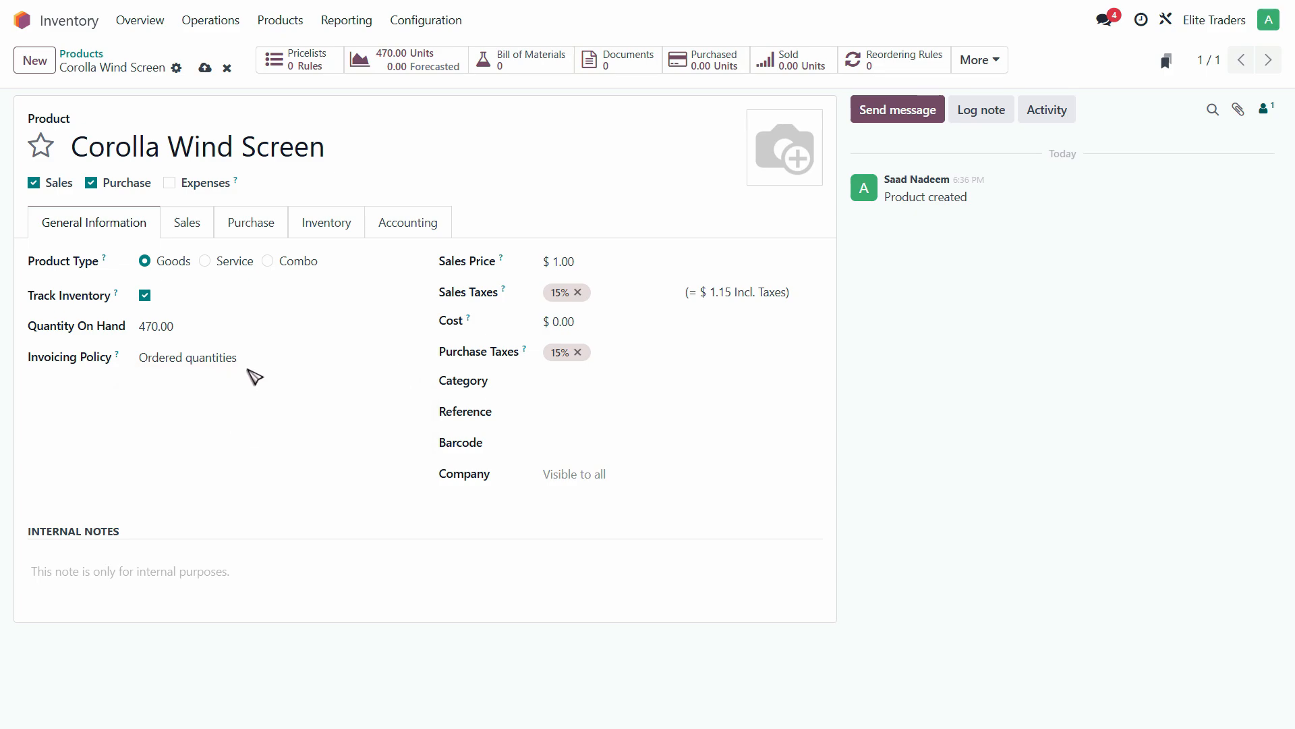
- Set the product cost to 400, as in the PDF table
left_click(607, 268)
left_click(572, 322)
key("alt+Tab")
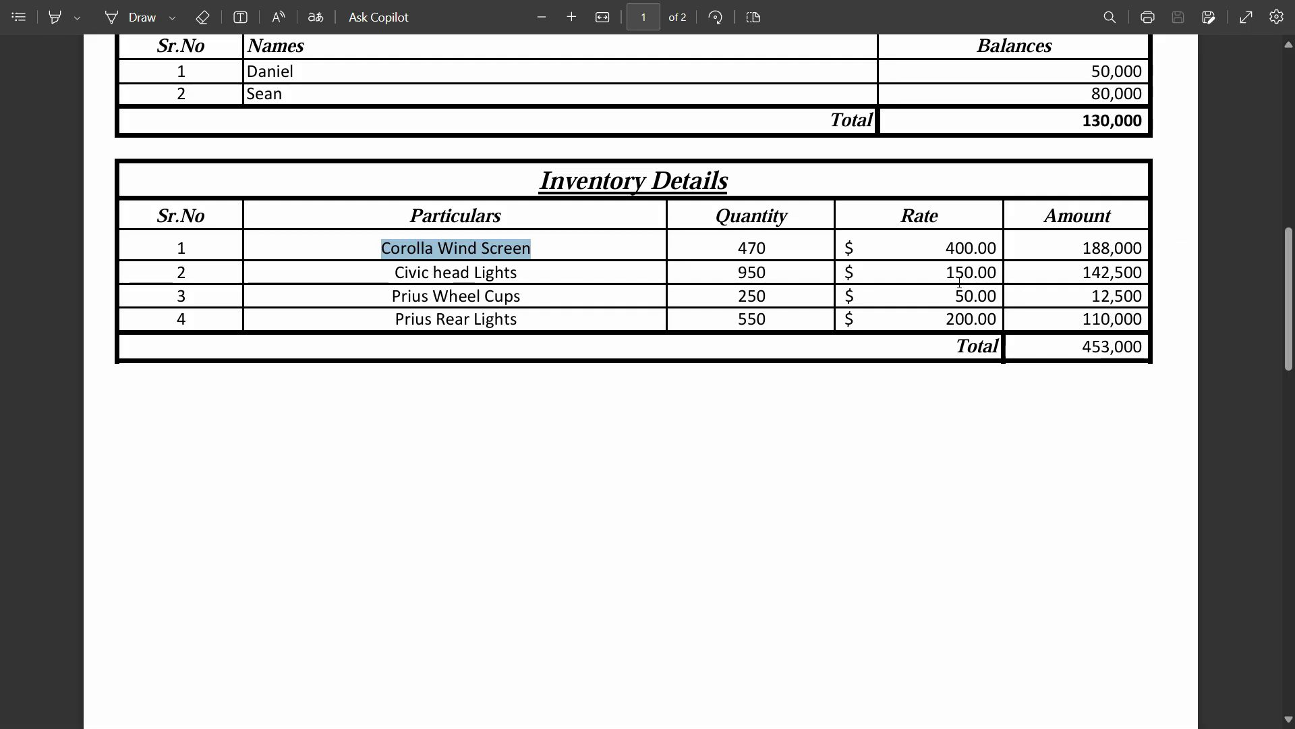
key("alt+Tab")
type("400")
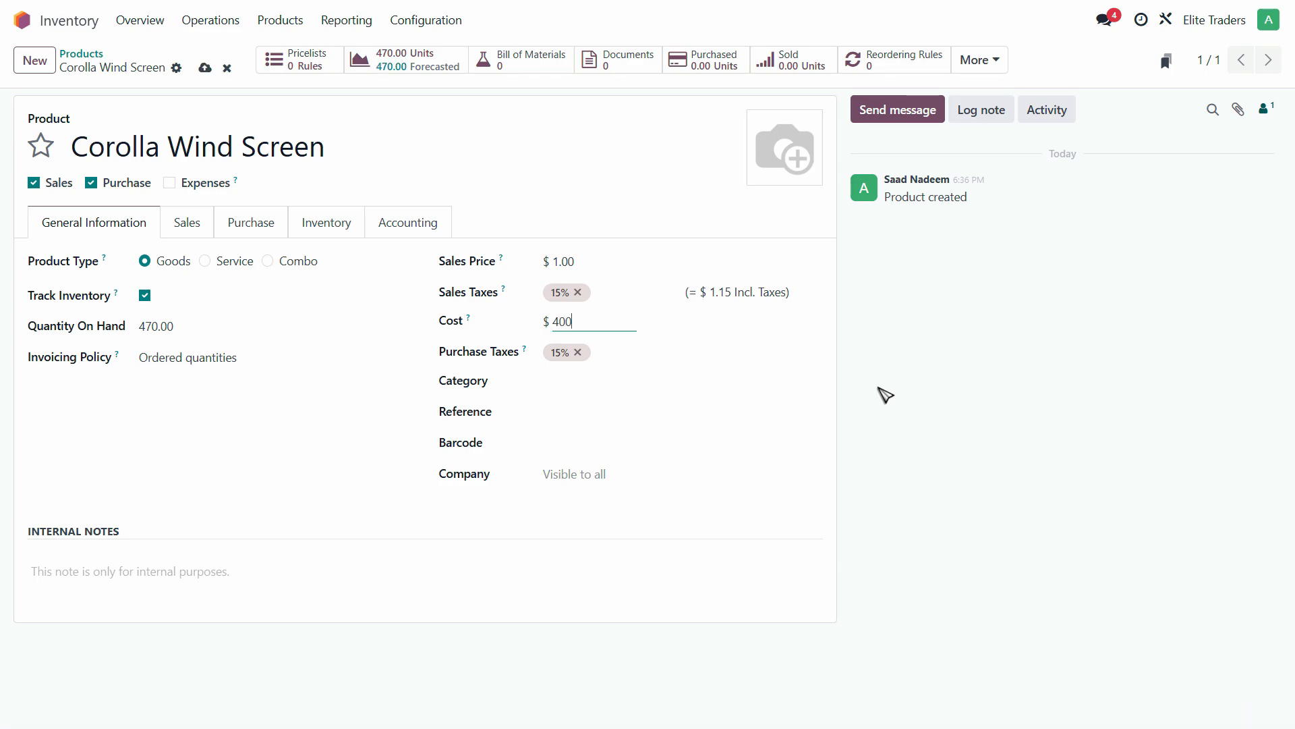
- Set the category to Goods and the company to Elite Traders
left_click(613, 384)
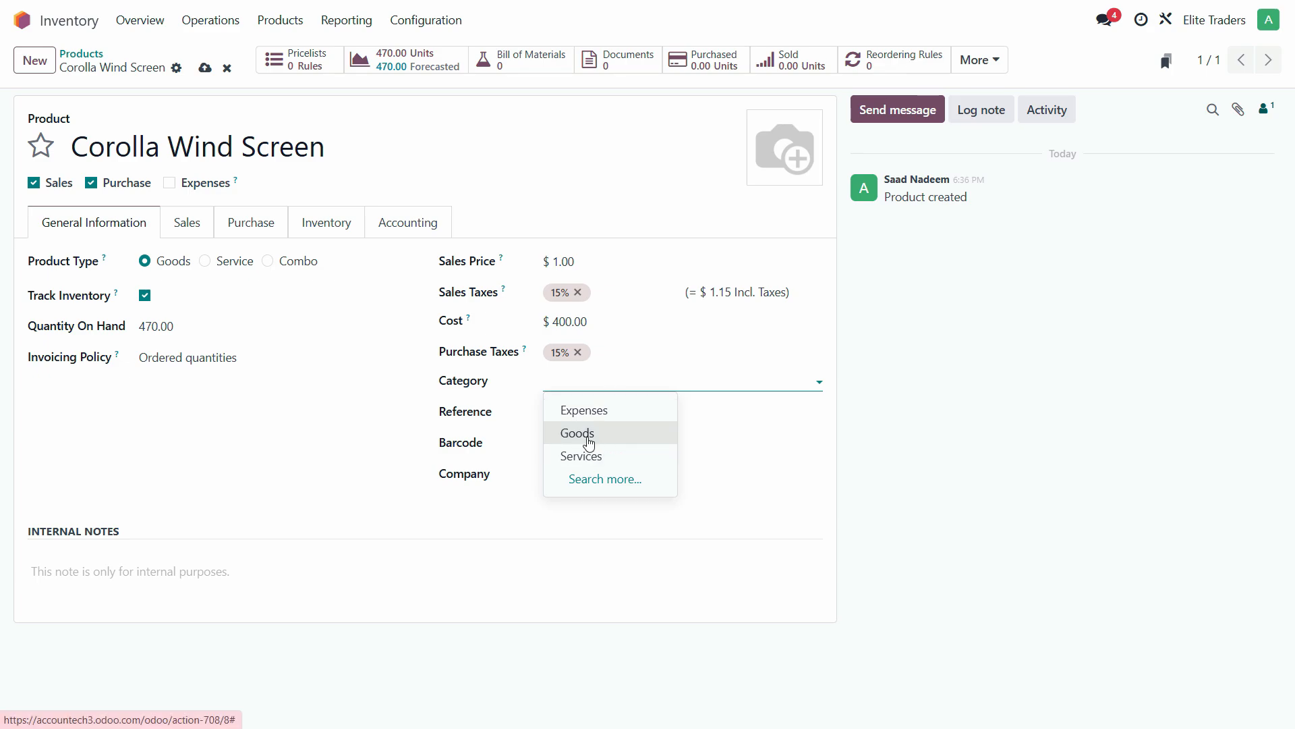
left_click(585, 443)
left_click(573, 423)
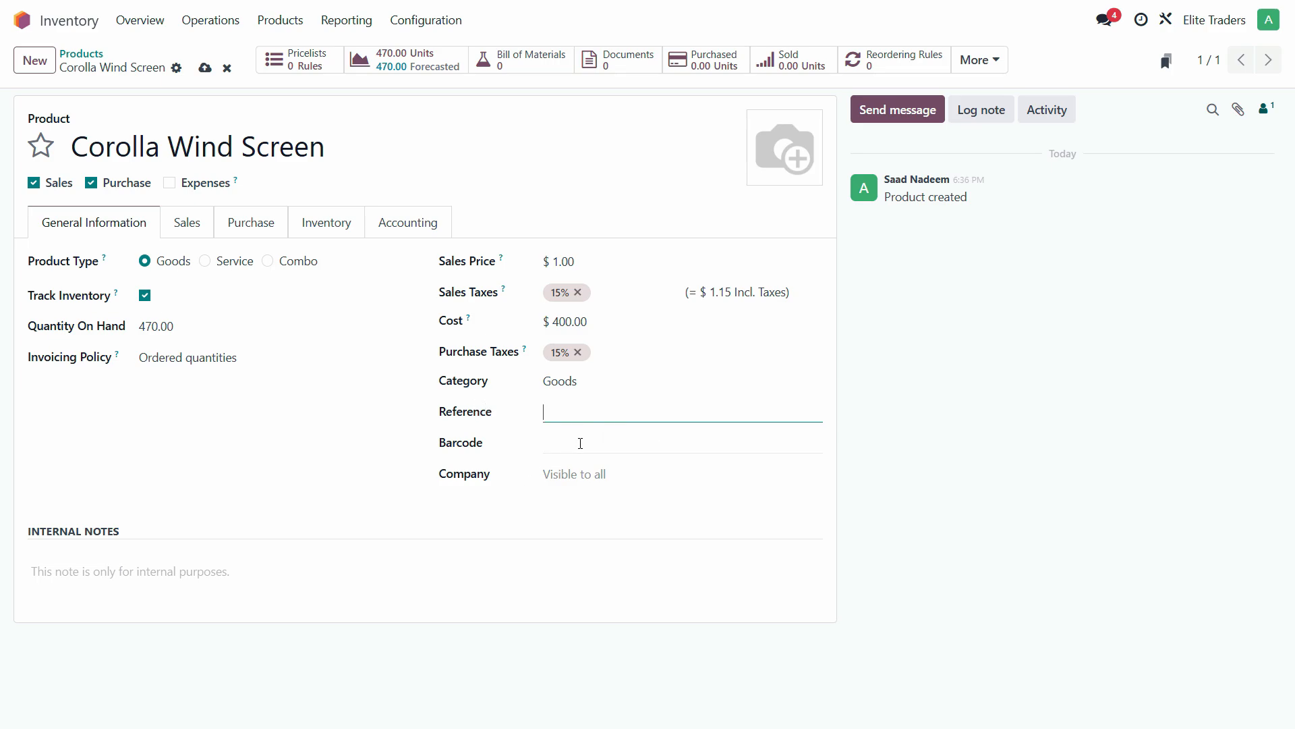
left_click(557, 449)
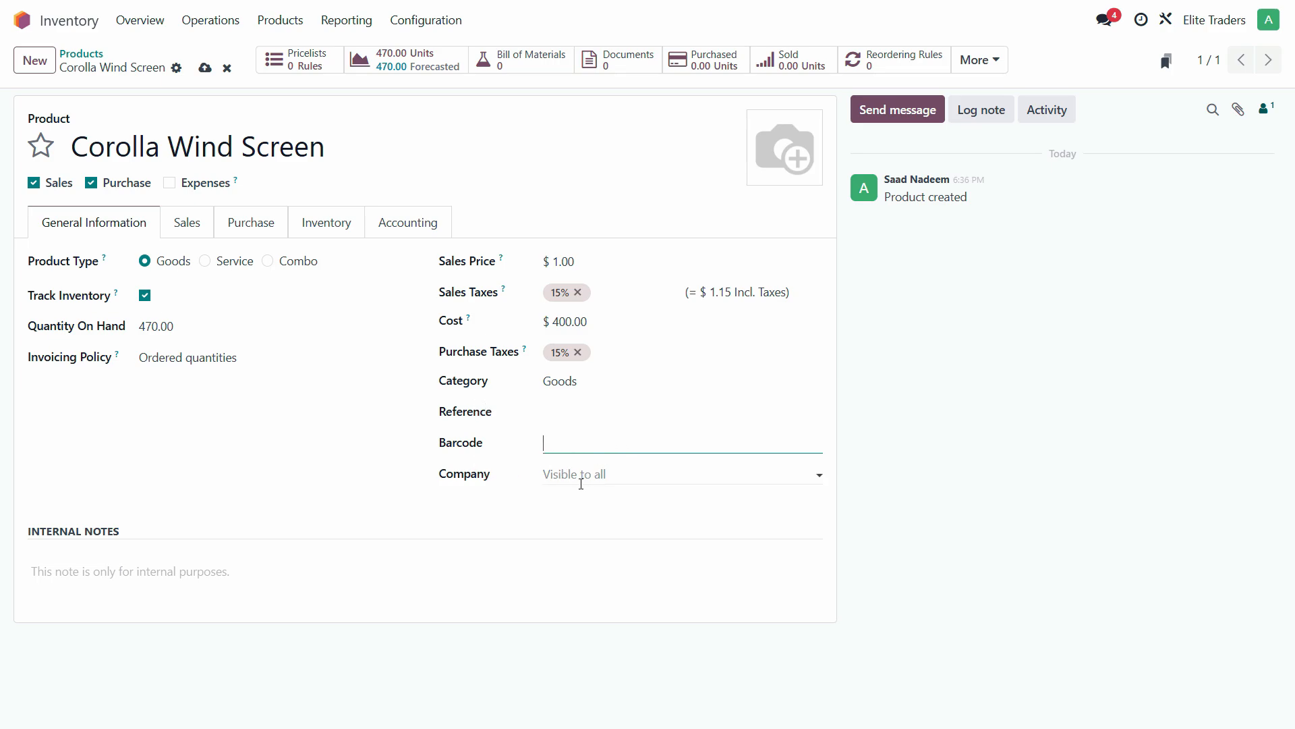
left_click(579, 480)
left_click(607, 475)
left_click(608, 475)
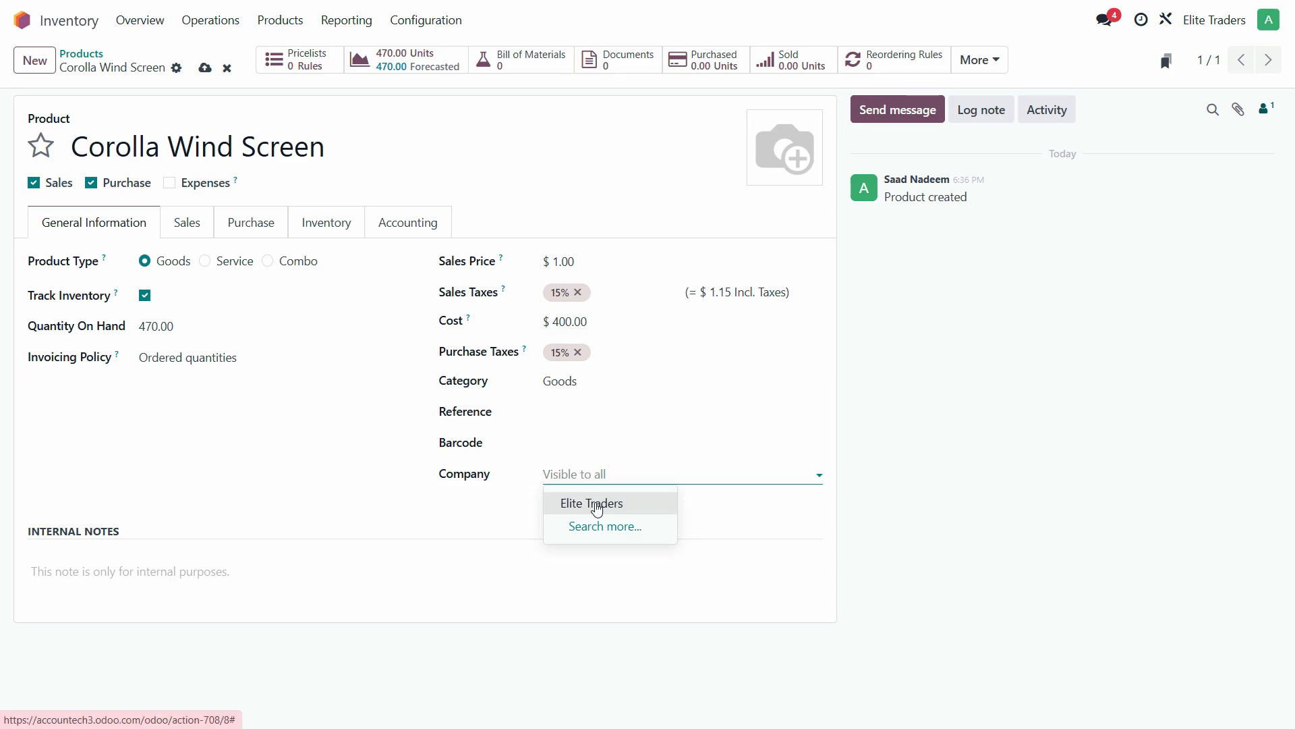
left_click(602, 510)
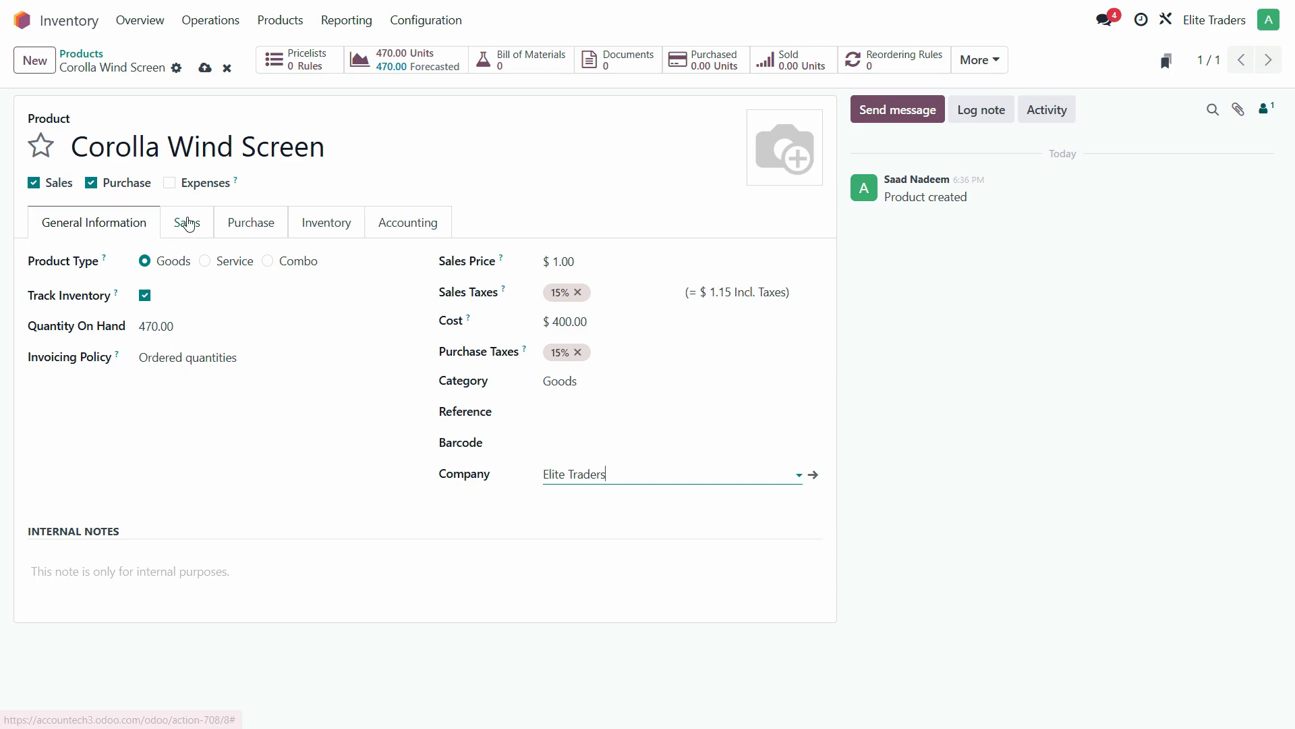
- Review Corolla Wind Screen's Sales, Purchase and Inventory details, with the Buy route enabled
left_click(194, 228)
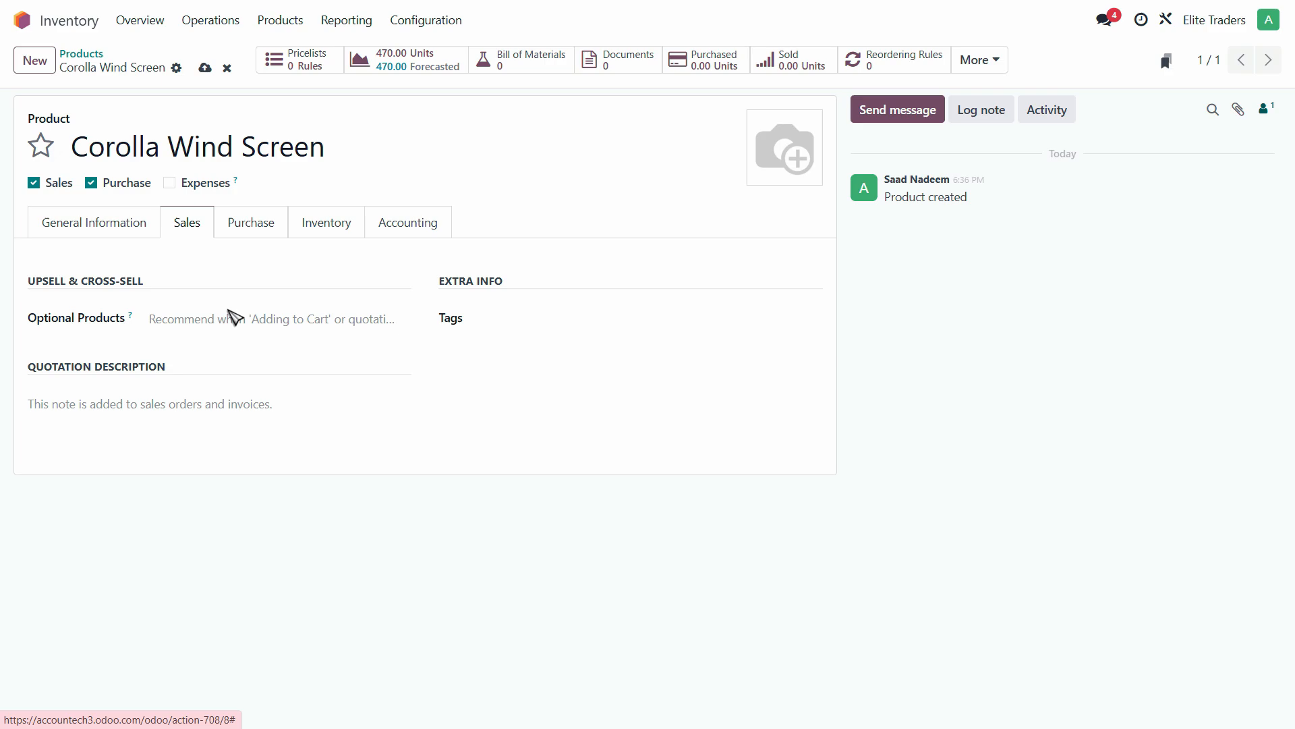
left_click(254, 233)
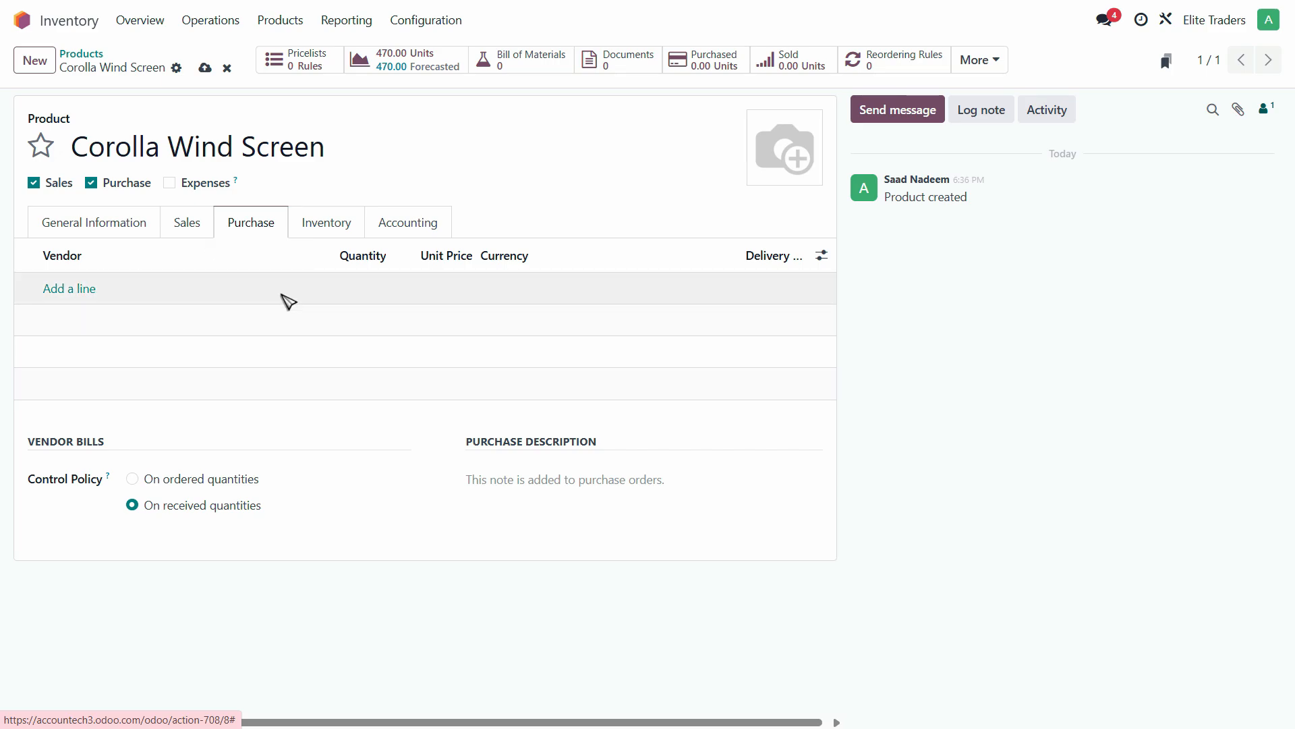
left_click(327, 227)
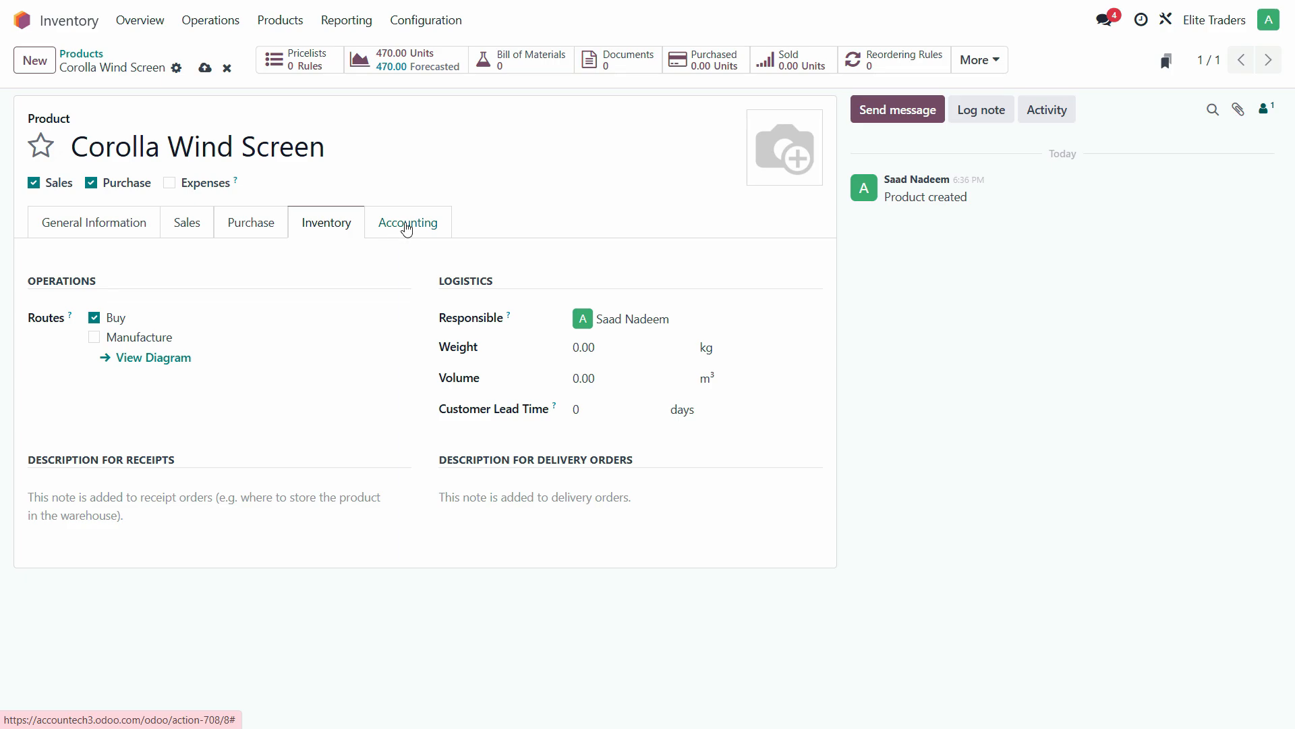
left_click(407, 228)
- Set the income account to 400000 Product Sales
left_click(186, 320)
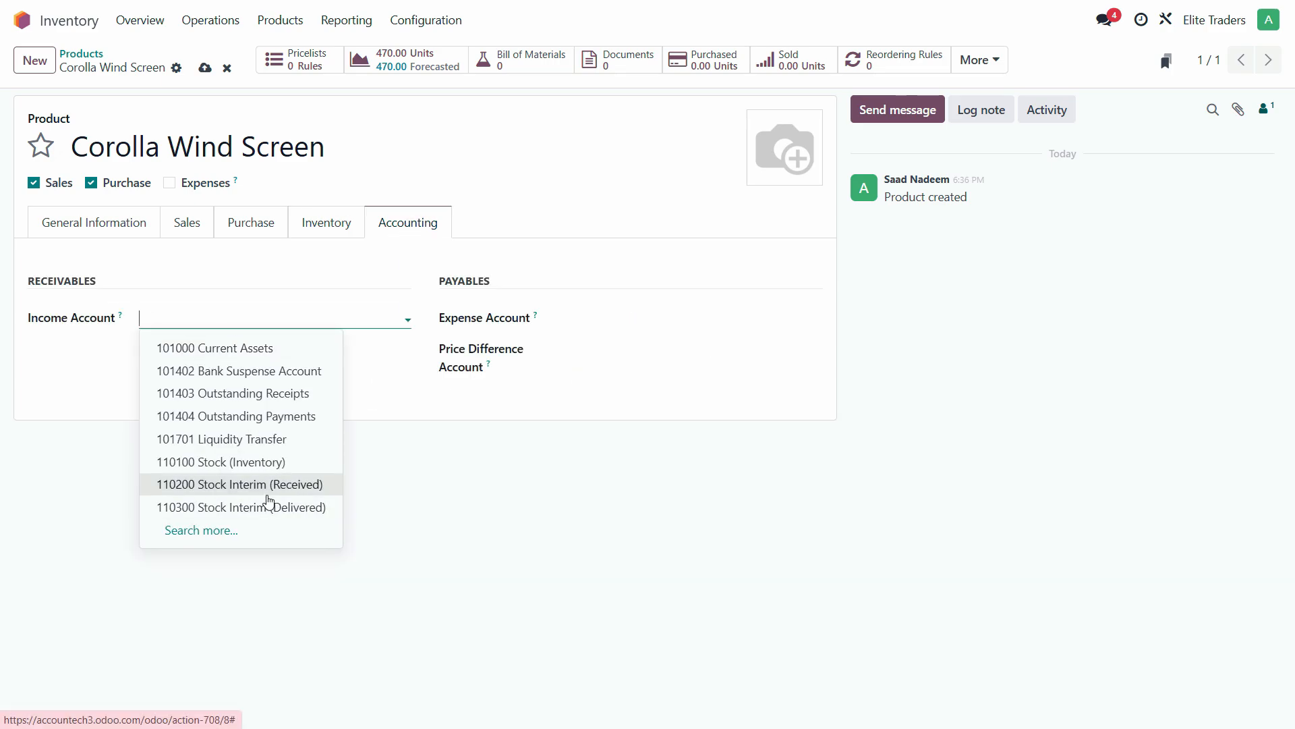
left_click(201, 530)
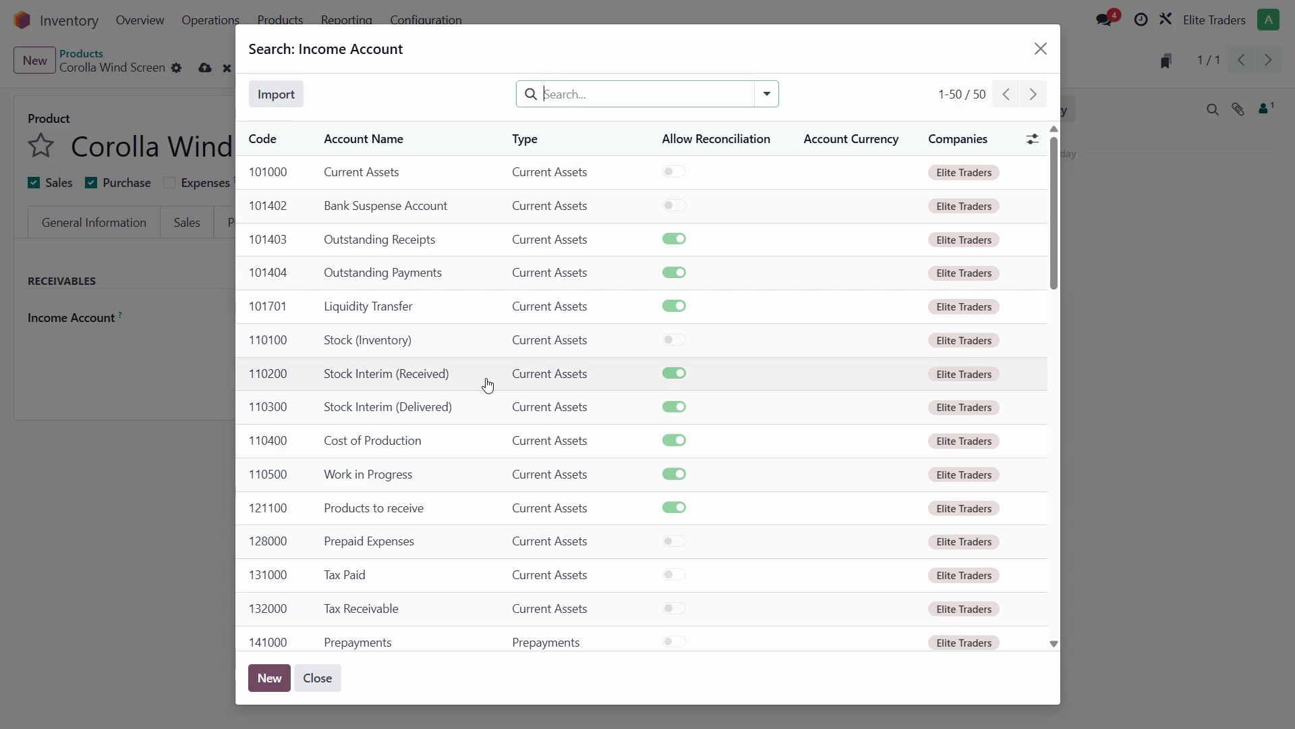
scroll(578, 432, "down", 10)
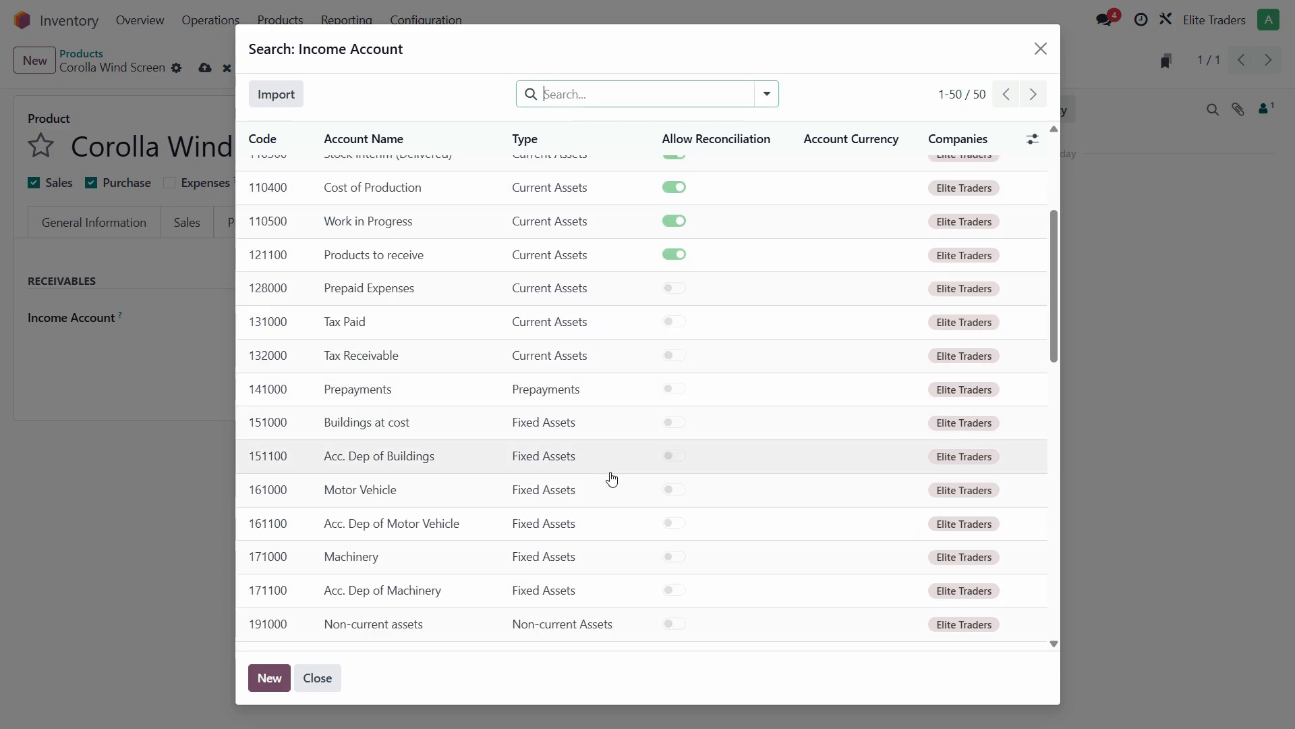
scroll(614, 493, "down", 2)
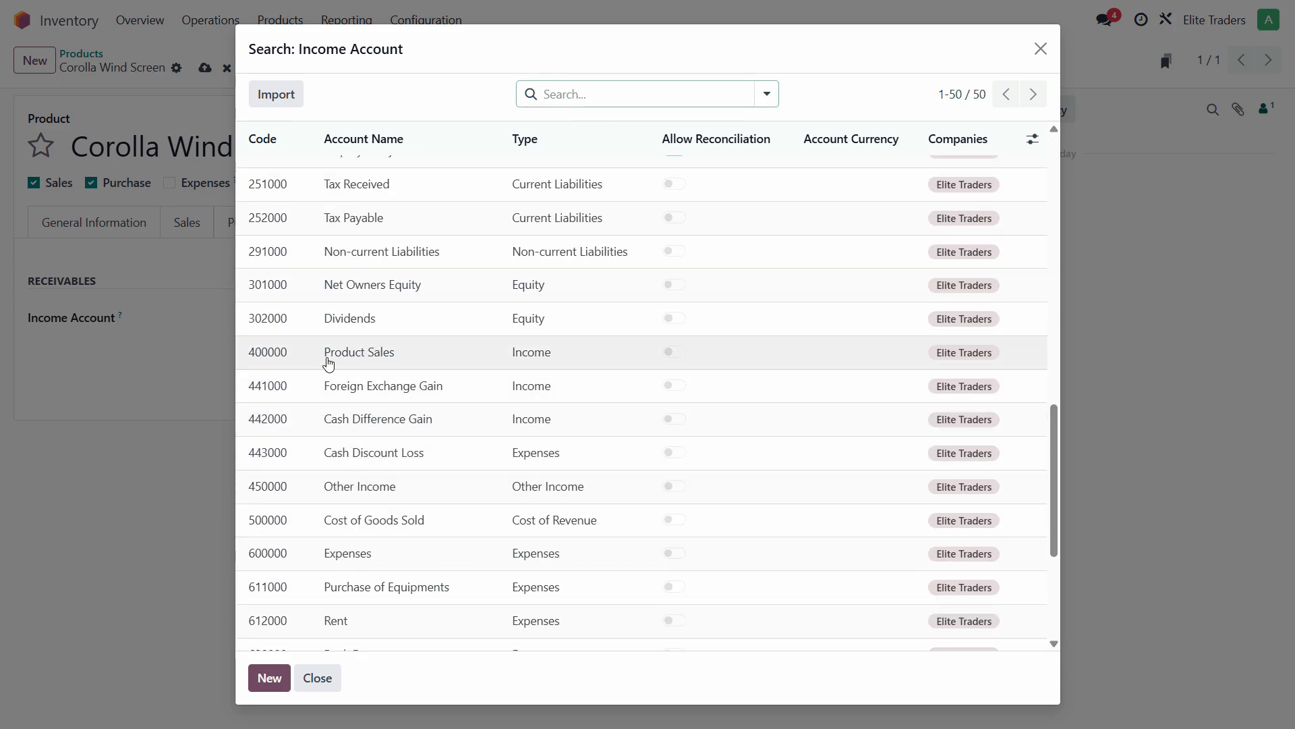
left_click(332, 360)
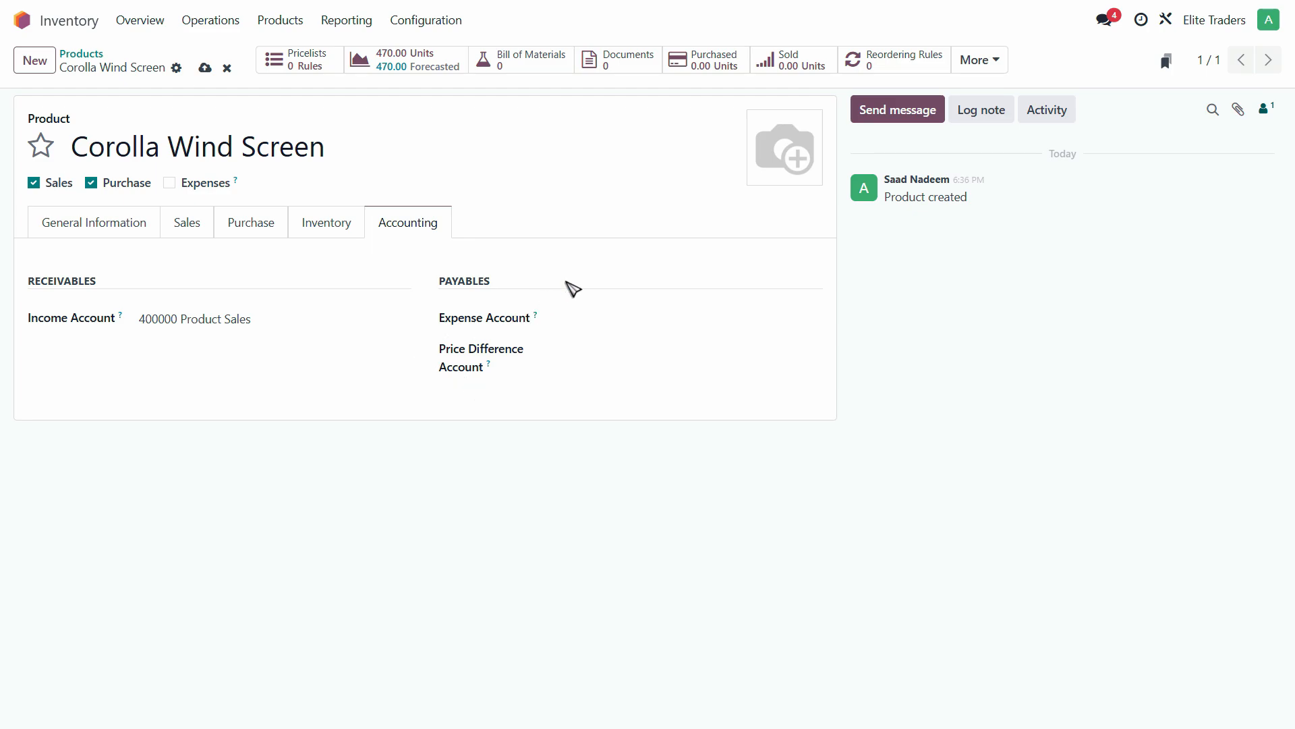
- Set the expense account to 500000 Cost of Goods Sold
left_click(585, 319)
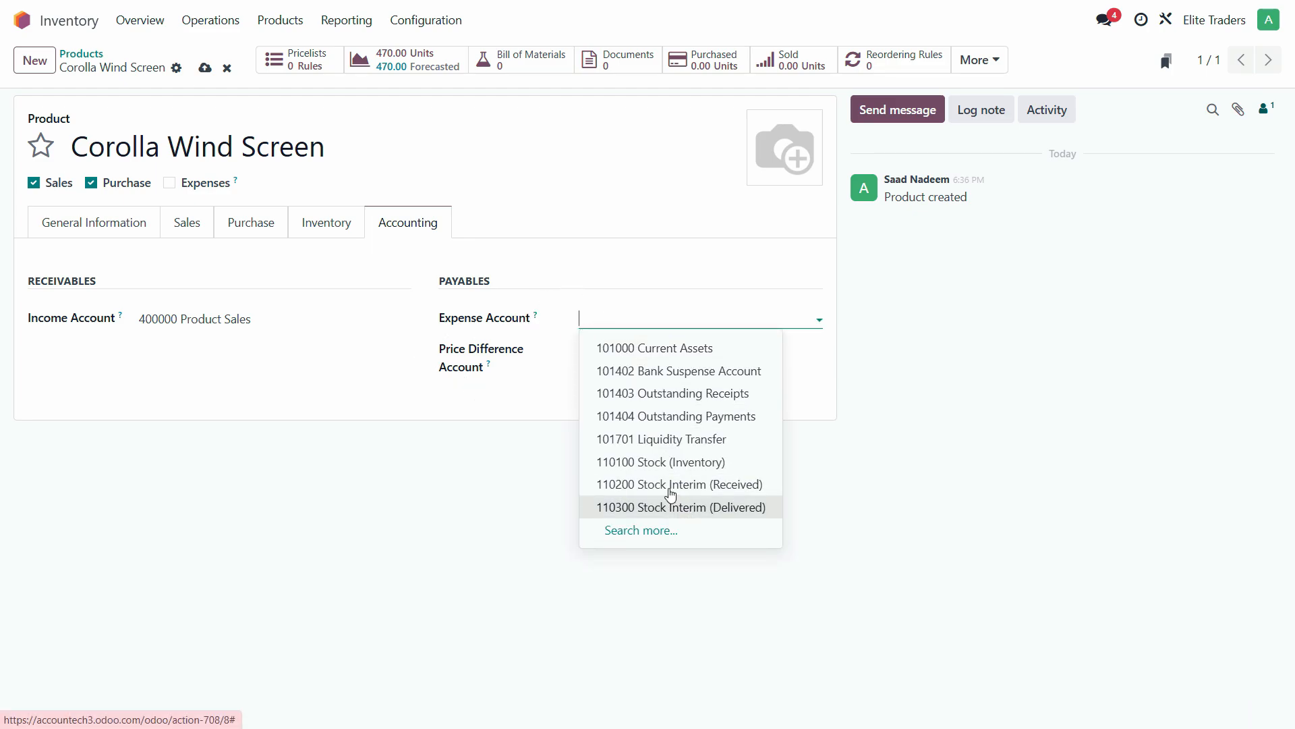
left_click(662, 533)
scroll(630, 500, "down", 10)
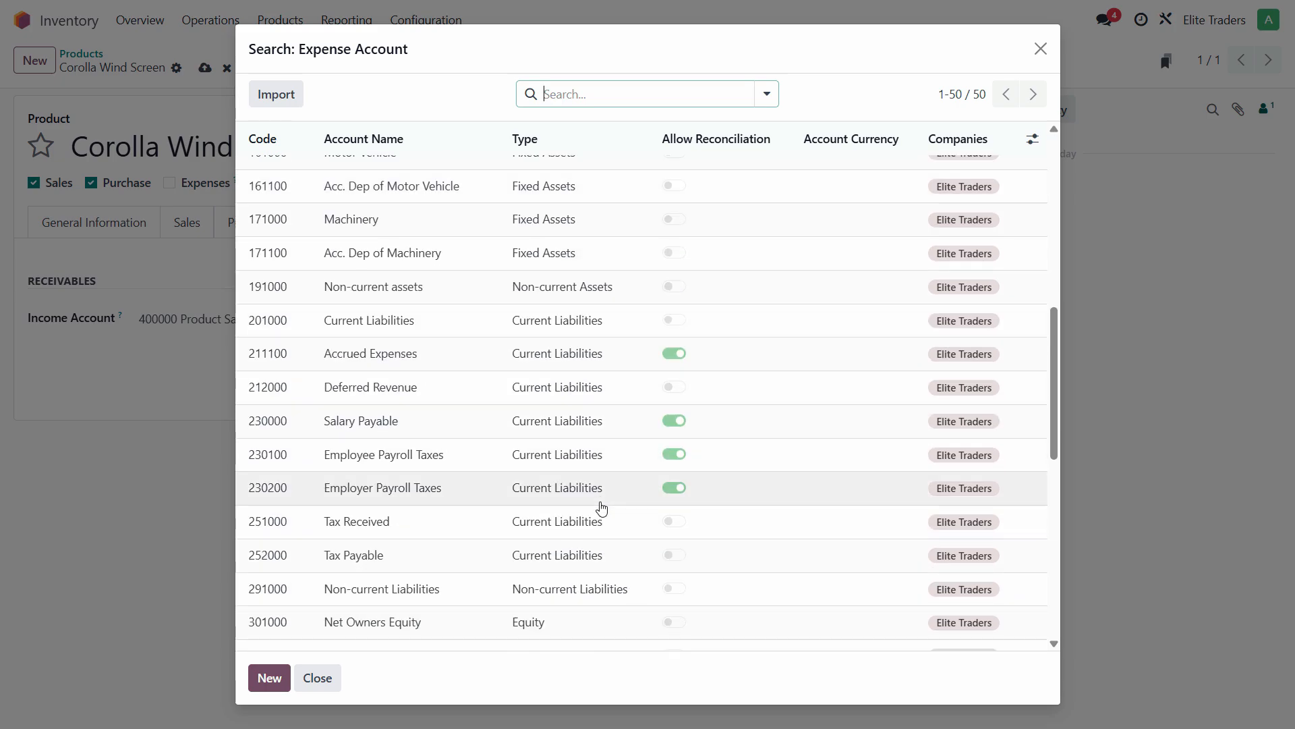
scroll(603, 508, "down", 8)
scroll(596, 516, "up", 2)
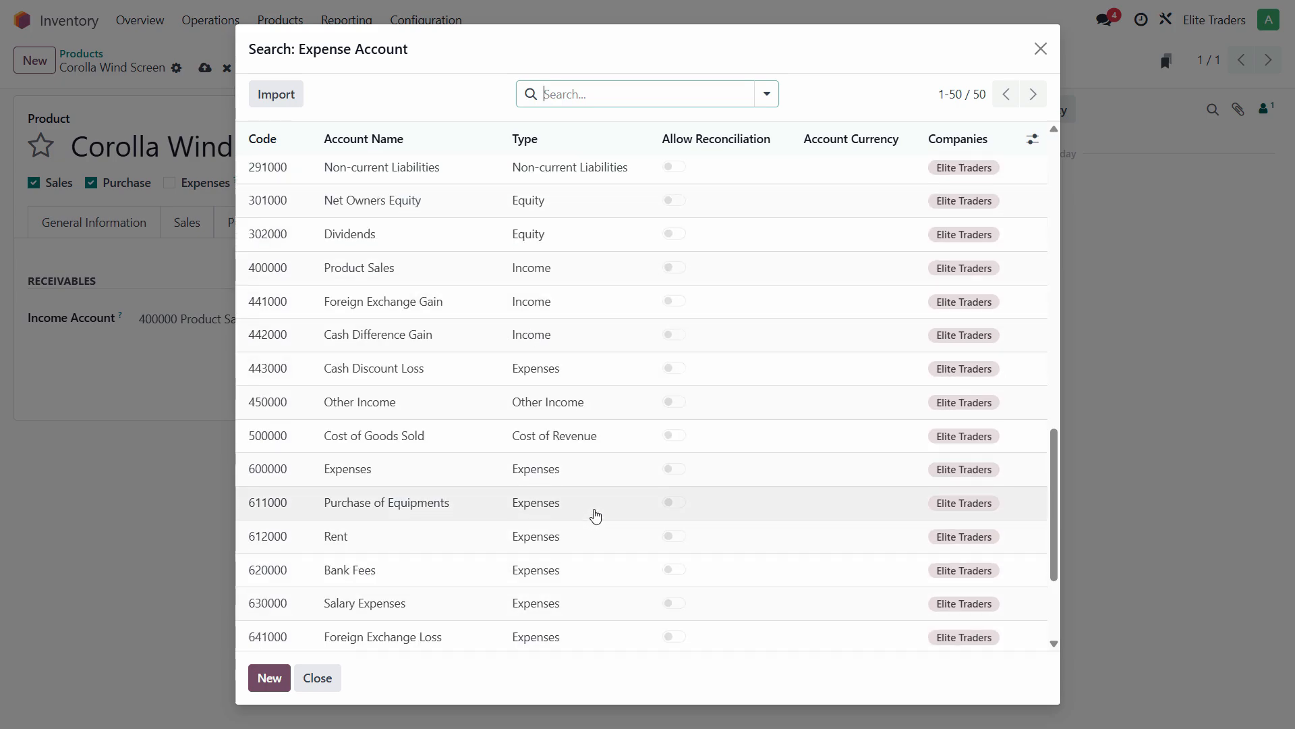
left_click(399, 437)
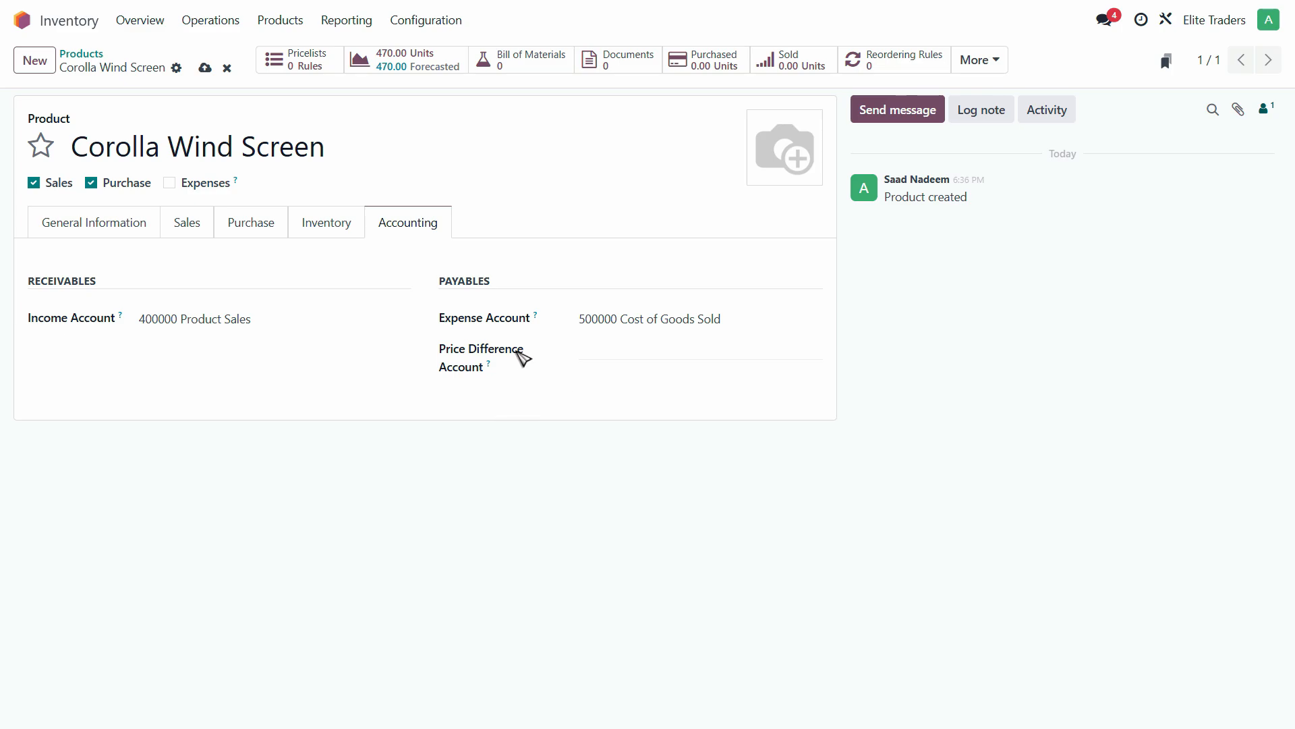
- Set the price difference account to 999999 Undistributed Profits/Losses
left_click(591, 353)
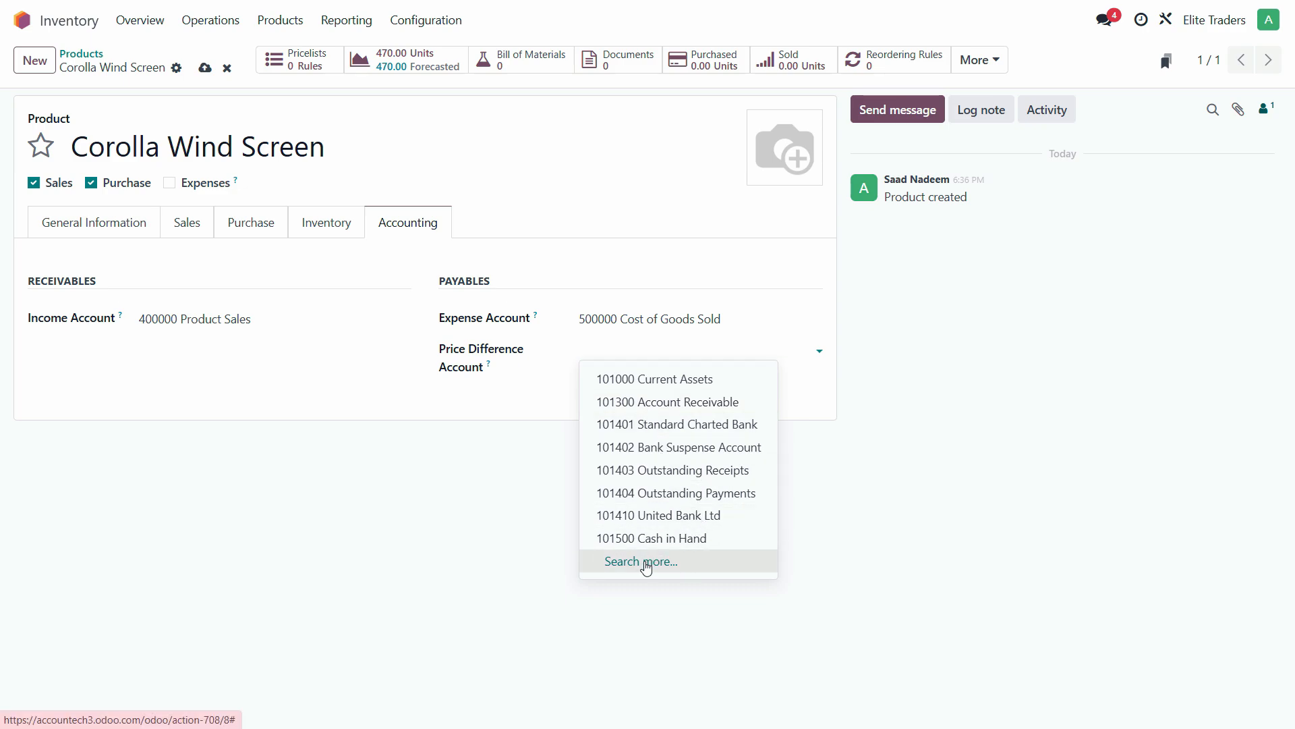
left_click(677, 562)
scroll(536, 558, "down", 15)
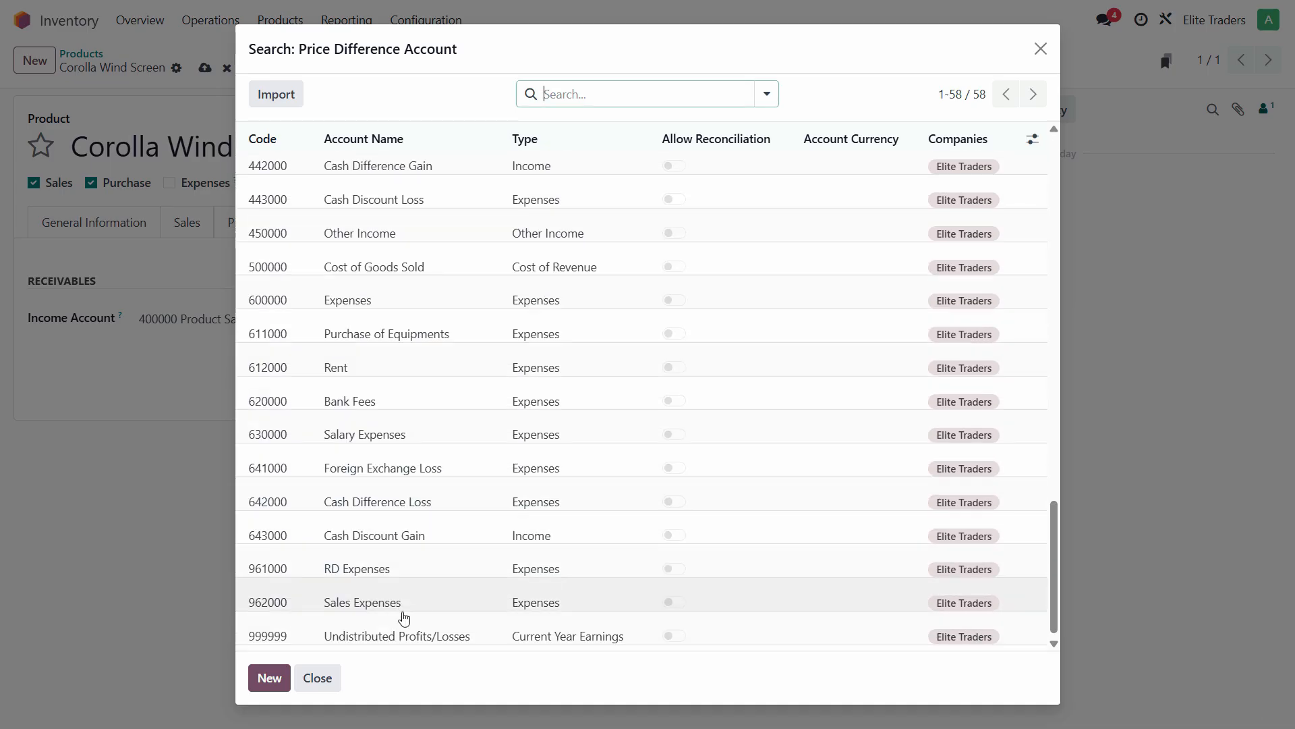
left_click(629, 618)
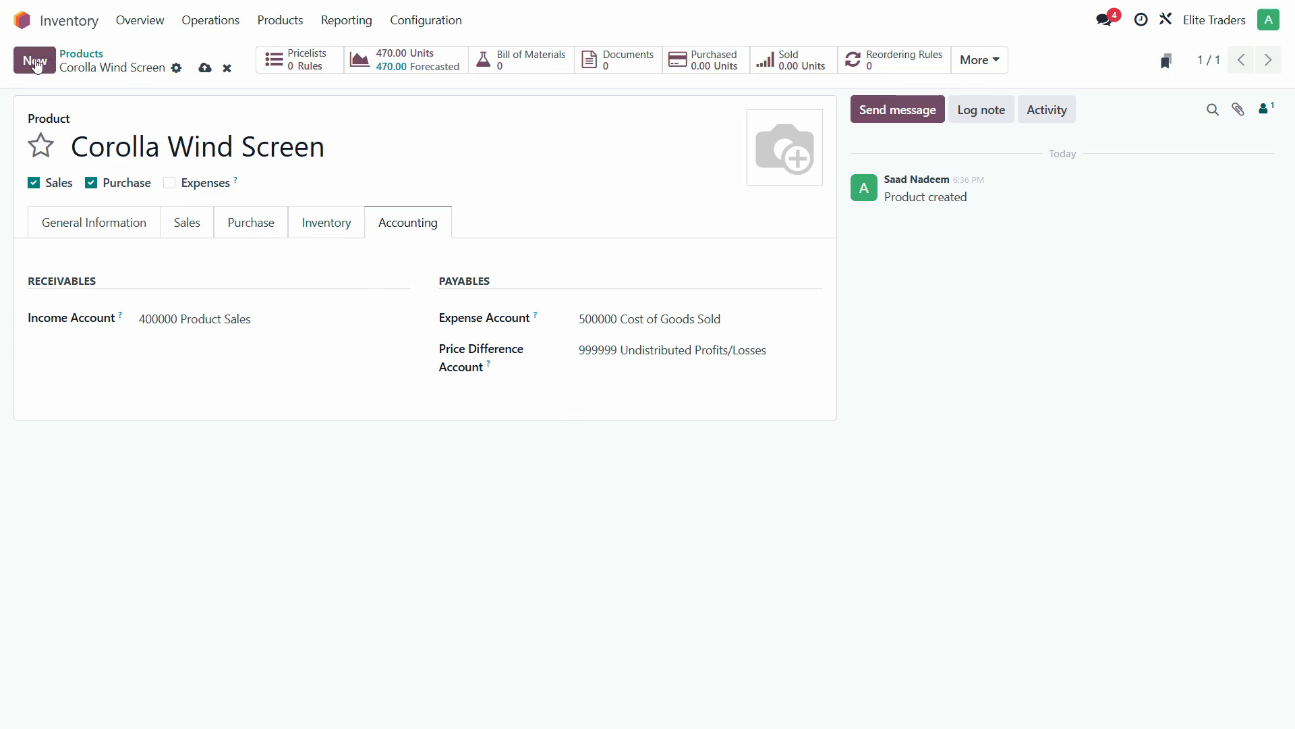
- Start a new product named 'Civic head Lights', copied from the PDF
left_click(35, 64)
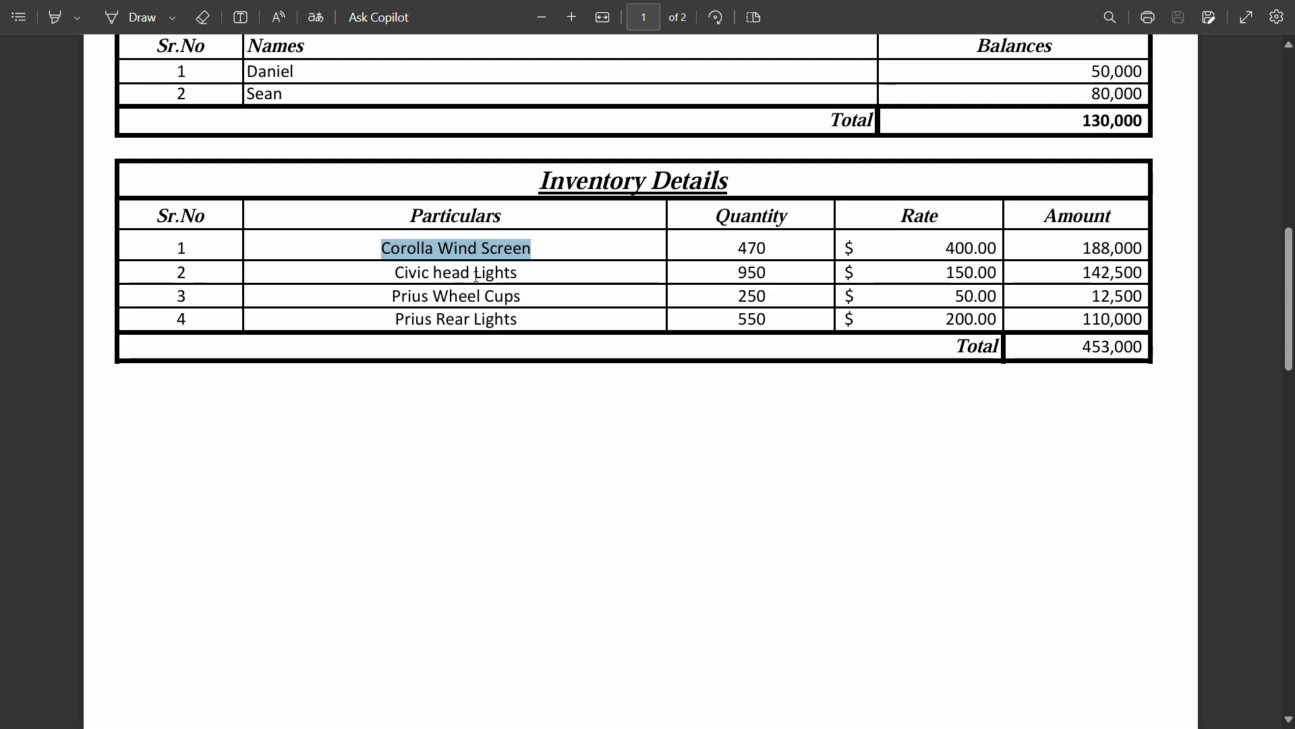
left_click(476, 273)
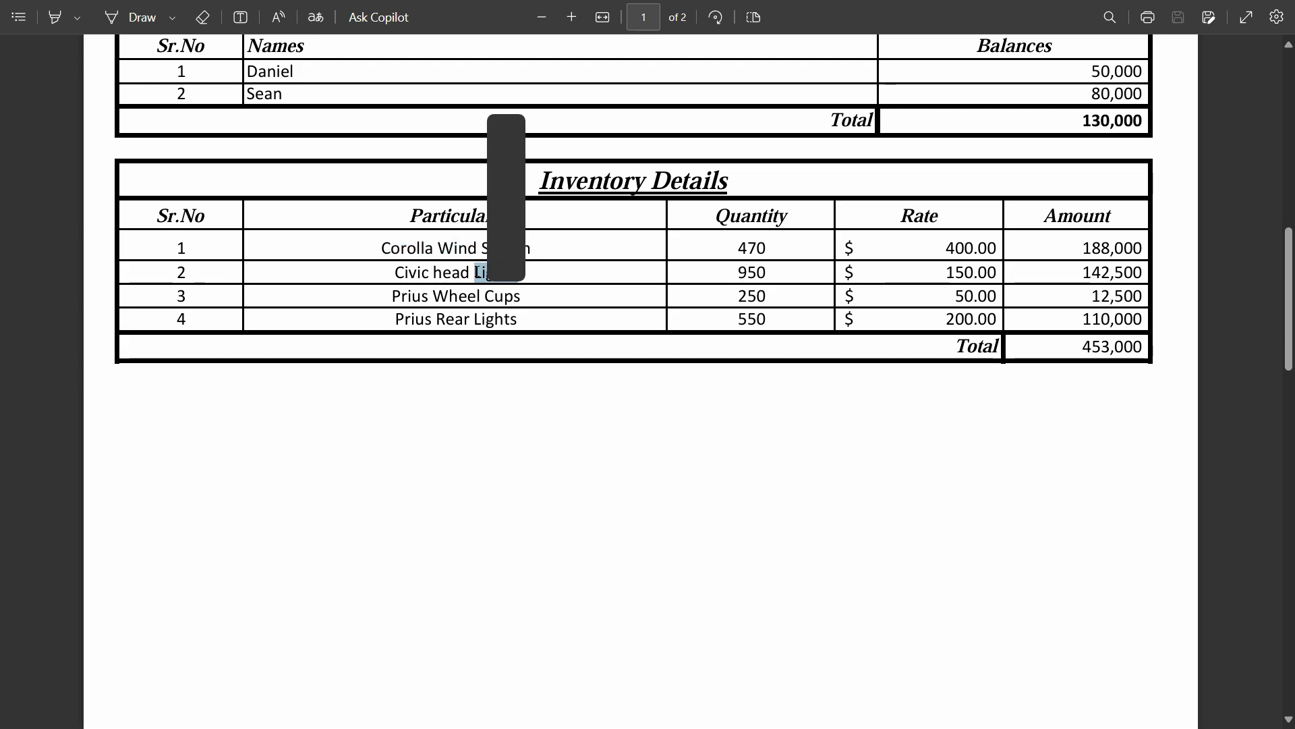
triple_click(477, 272)
left_click_drag(512, 271, 392, 269)
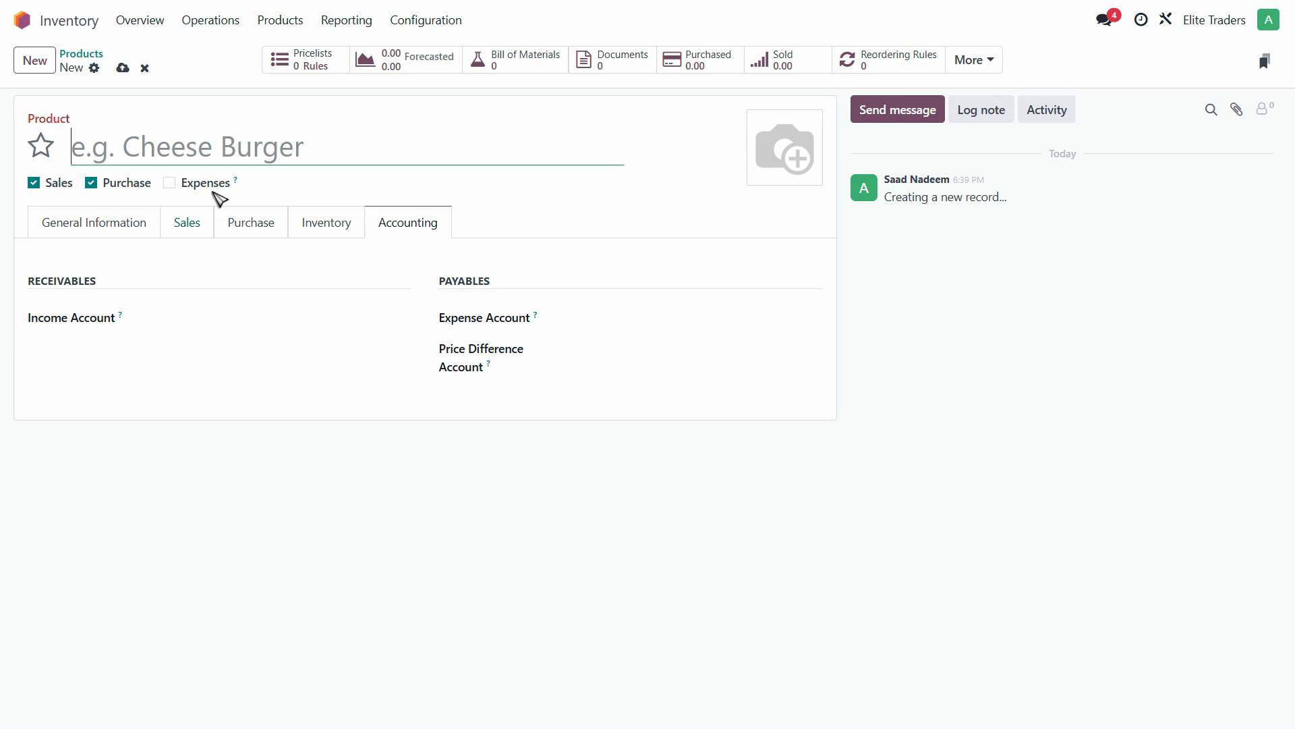
type("Civic head Lights")
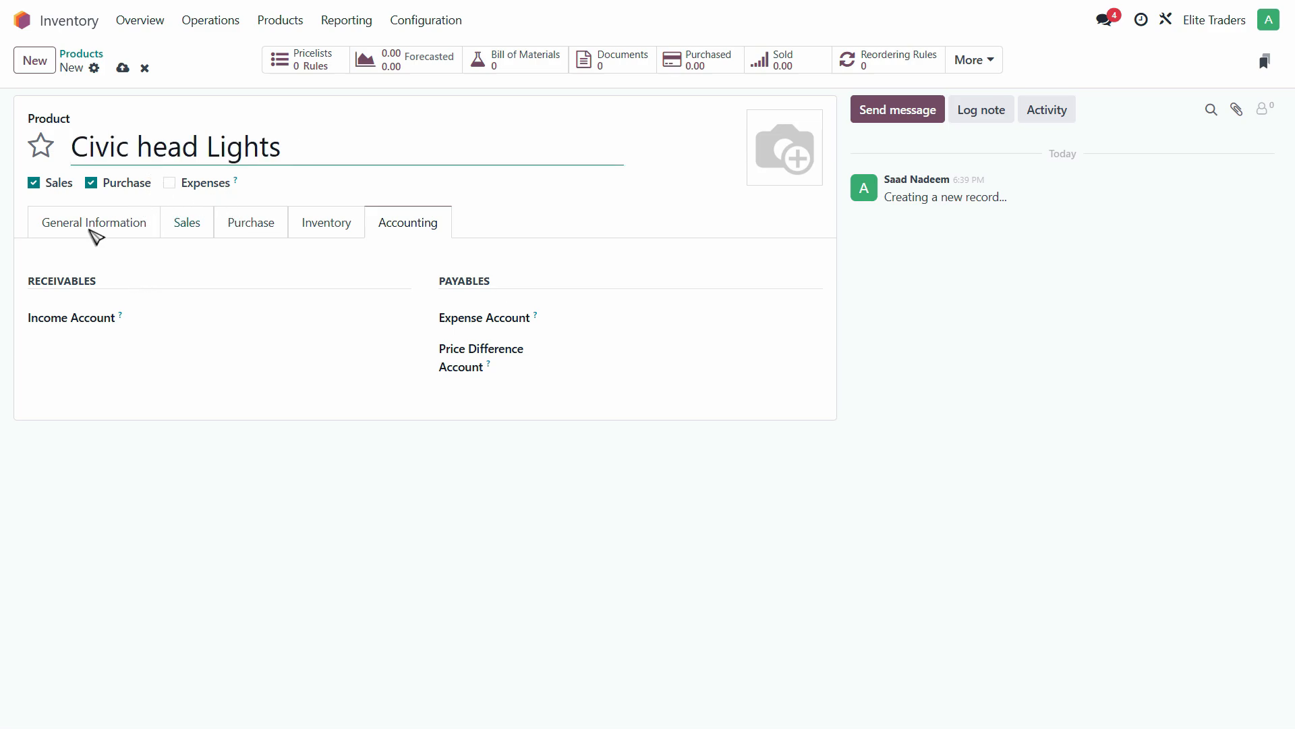
left_click(93, 226)
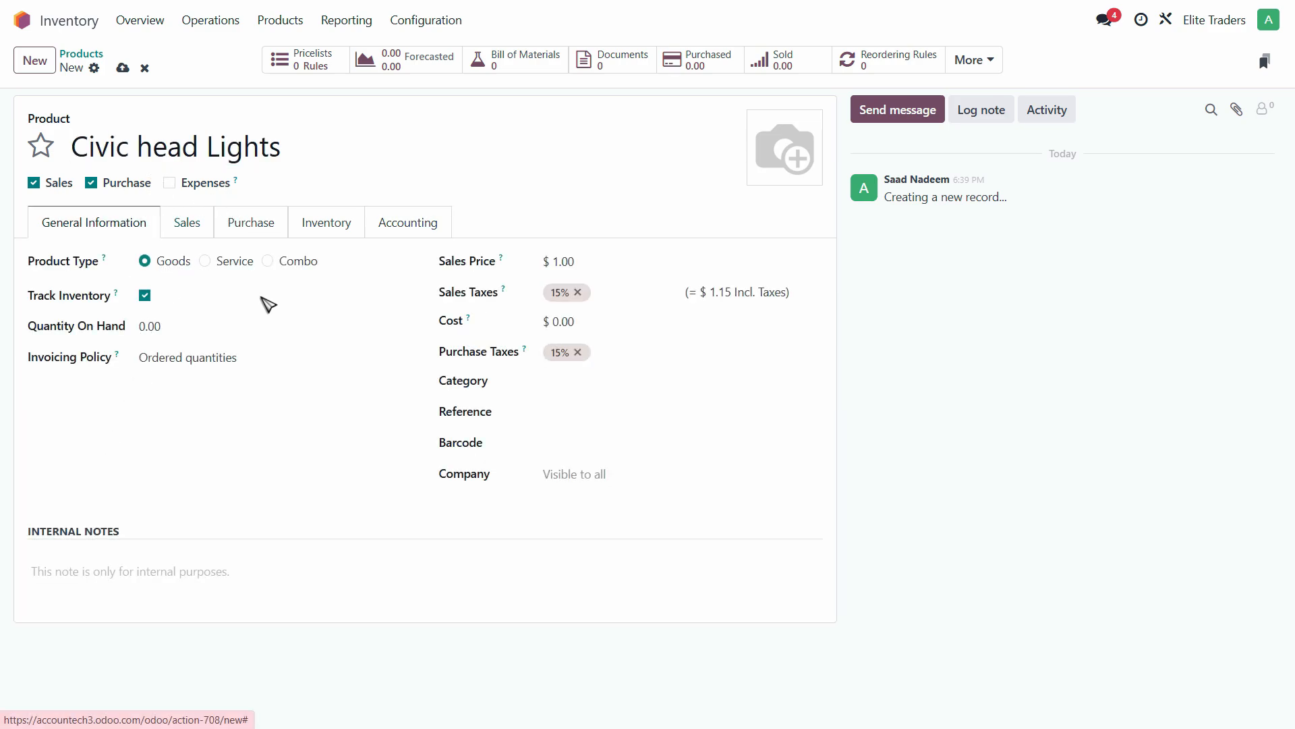
- Set Quantity On Hand to 950 and cost to 150.00
left_click(144, 332)
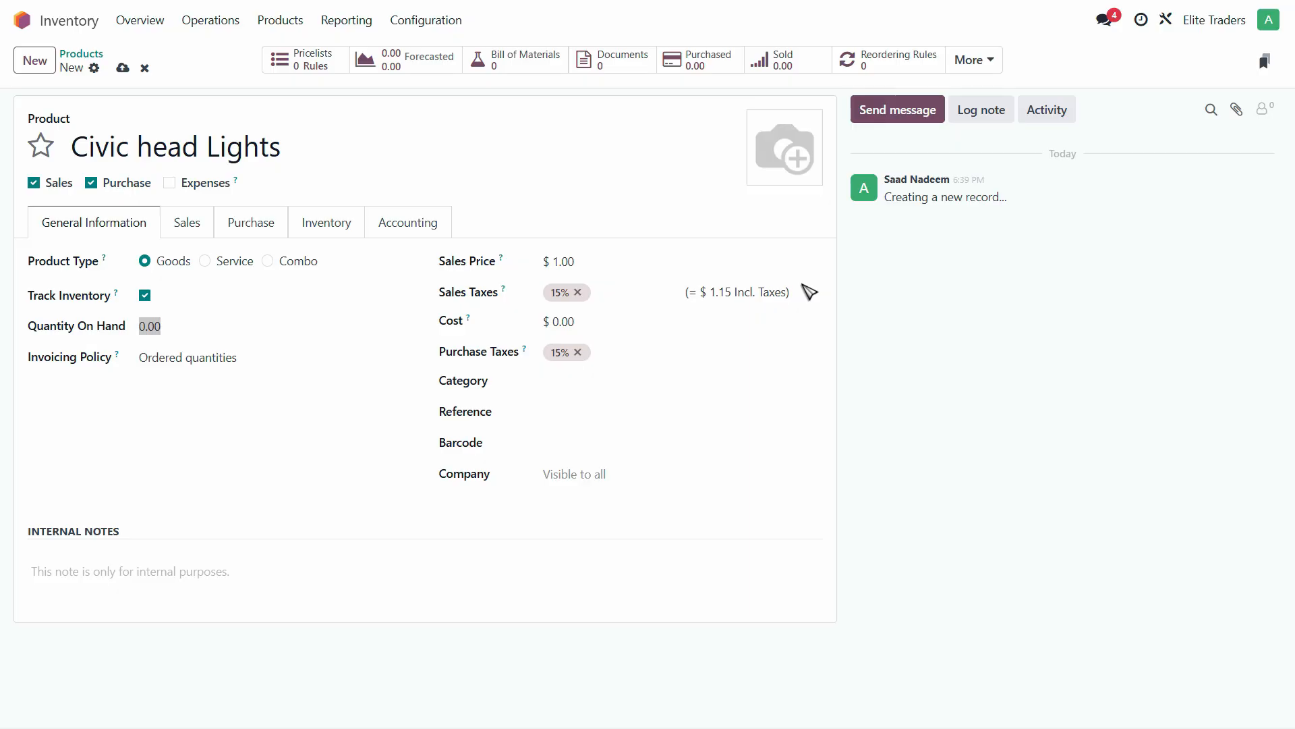
type("950")
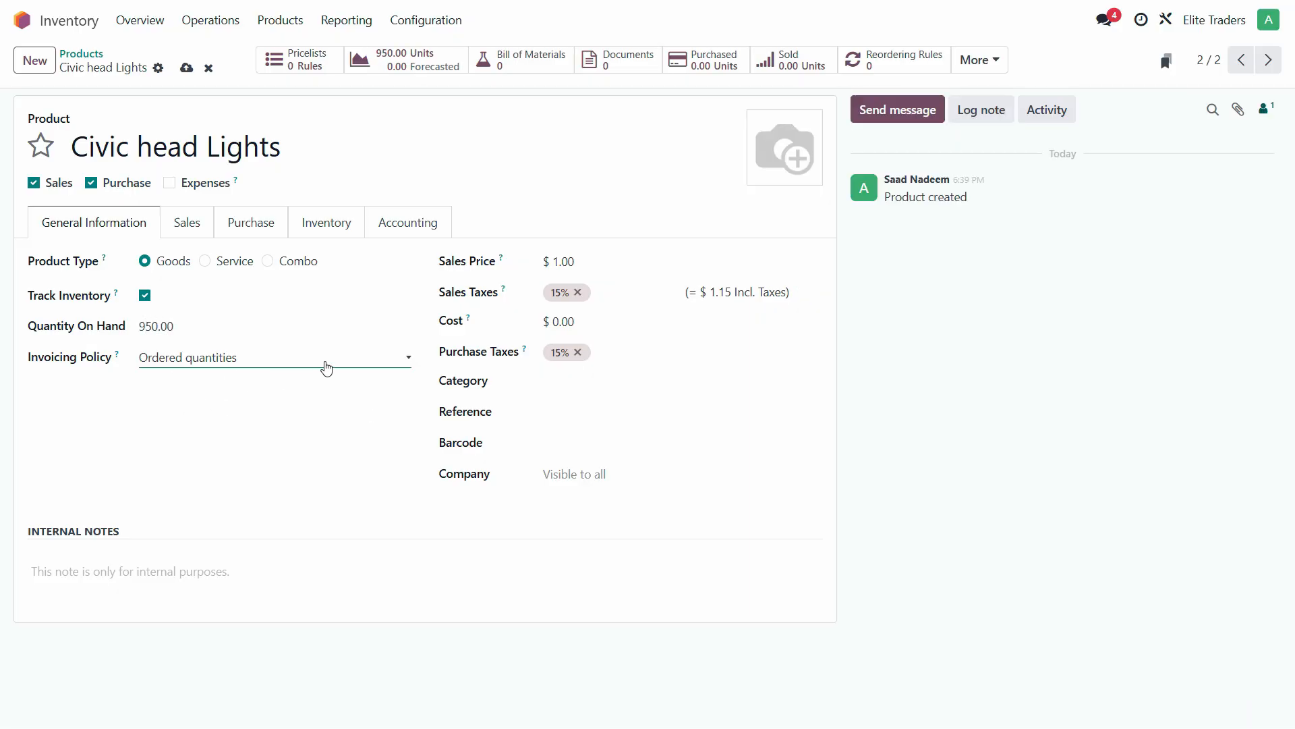
left_click(560, 322)
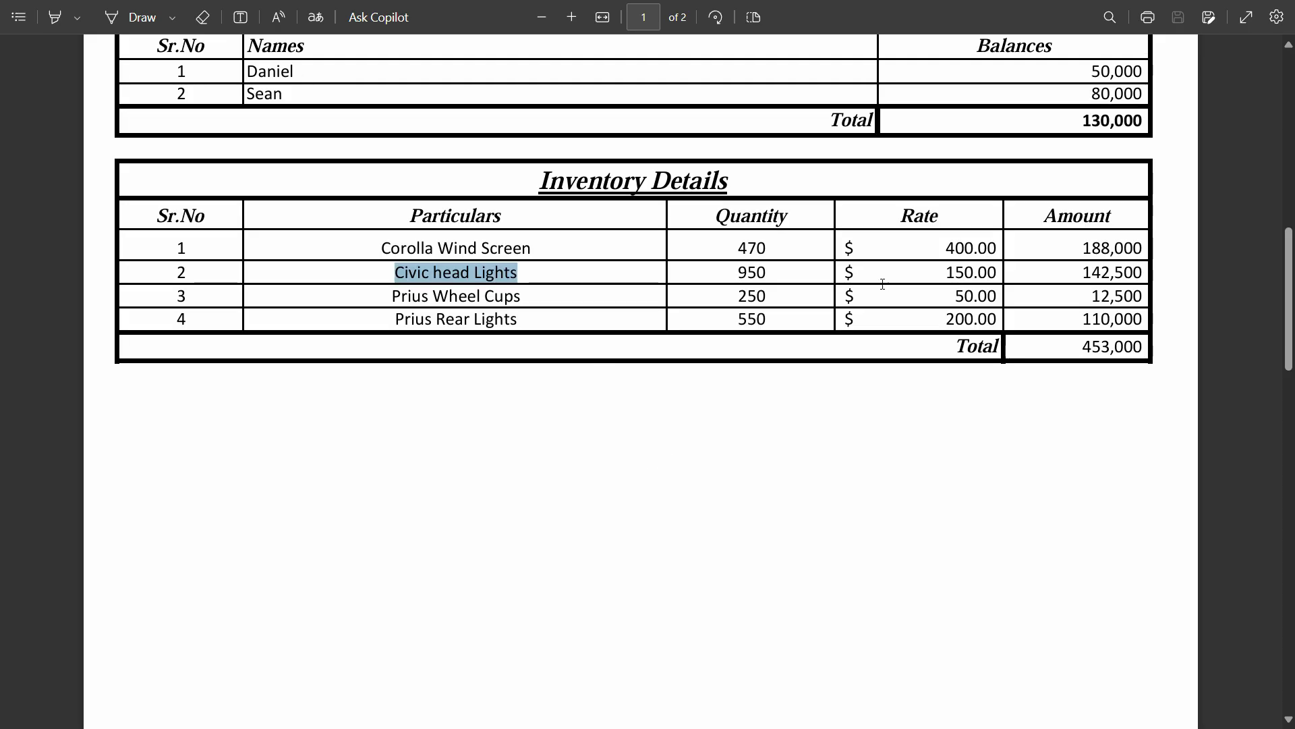
key("alt+Tab")
left_click(699, 523)
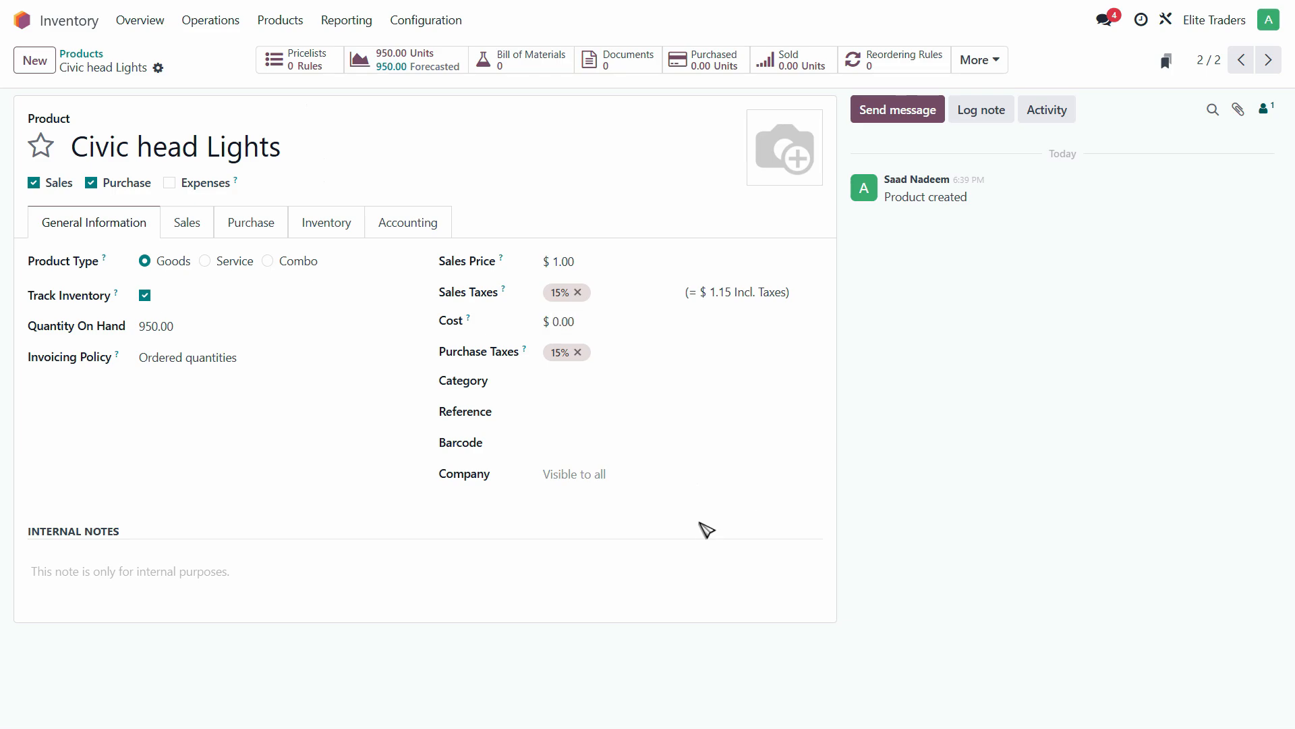
left_click(575, 321)
- Set the category to Goods and the company to Elite Traders
left_click(558, 381)
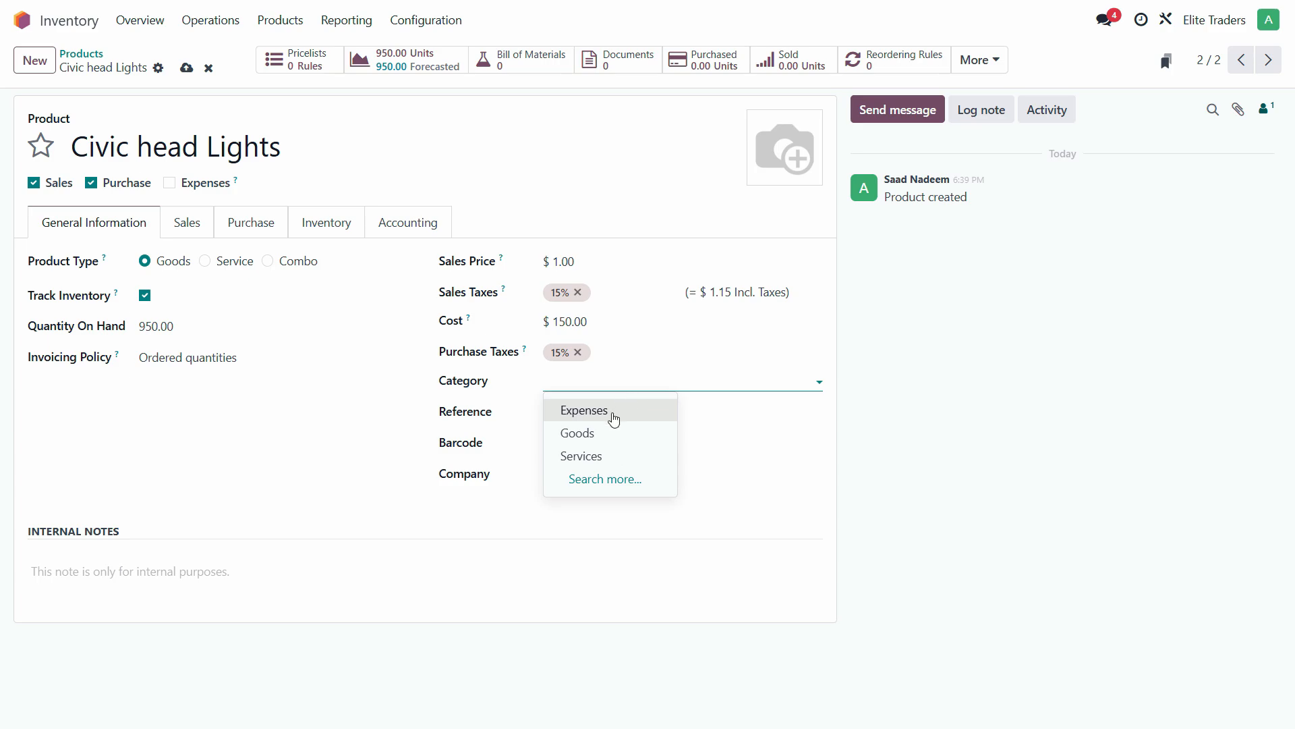
left_click(607, 435)
left_click(607, 473)
left_click(610, 505)
- Set the income account to 400000 Product Sales
left_click(188, 224)
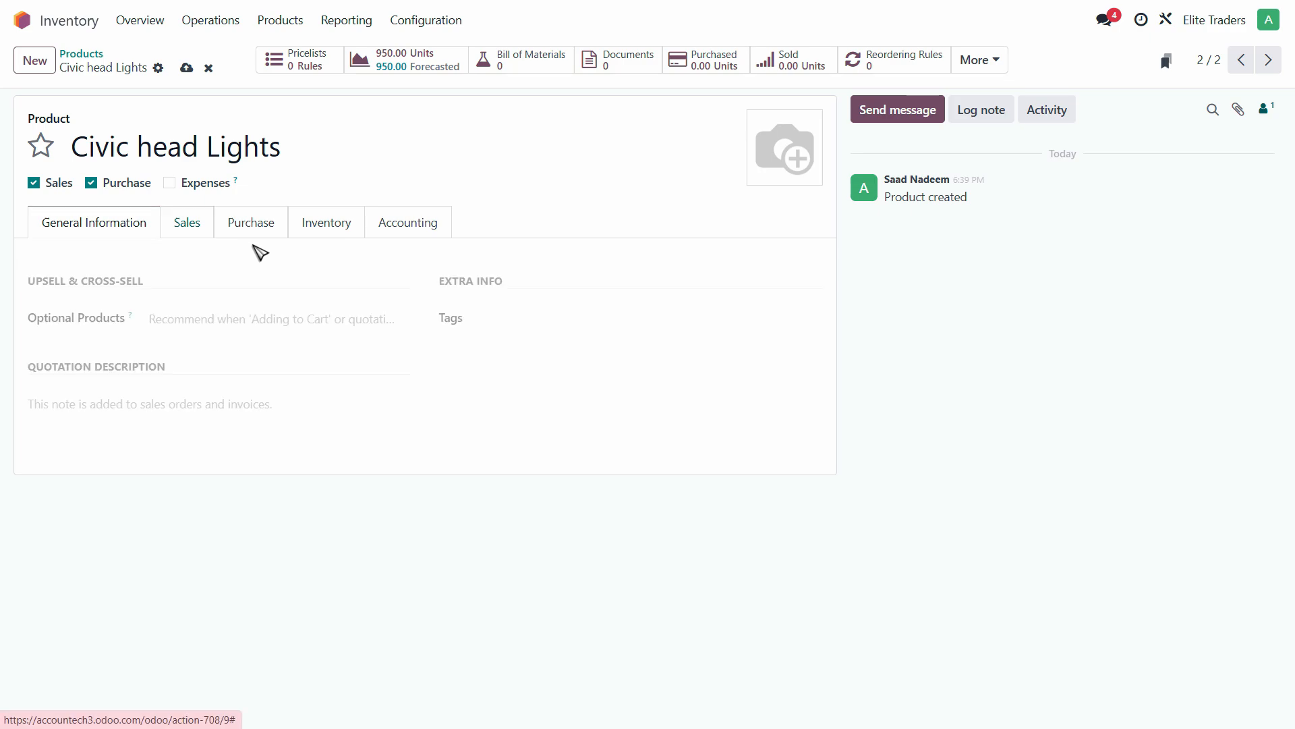
left_click(271, 233)
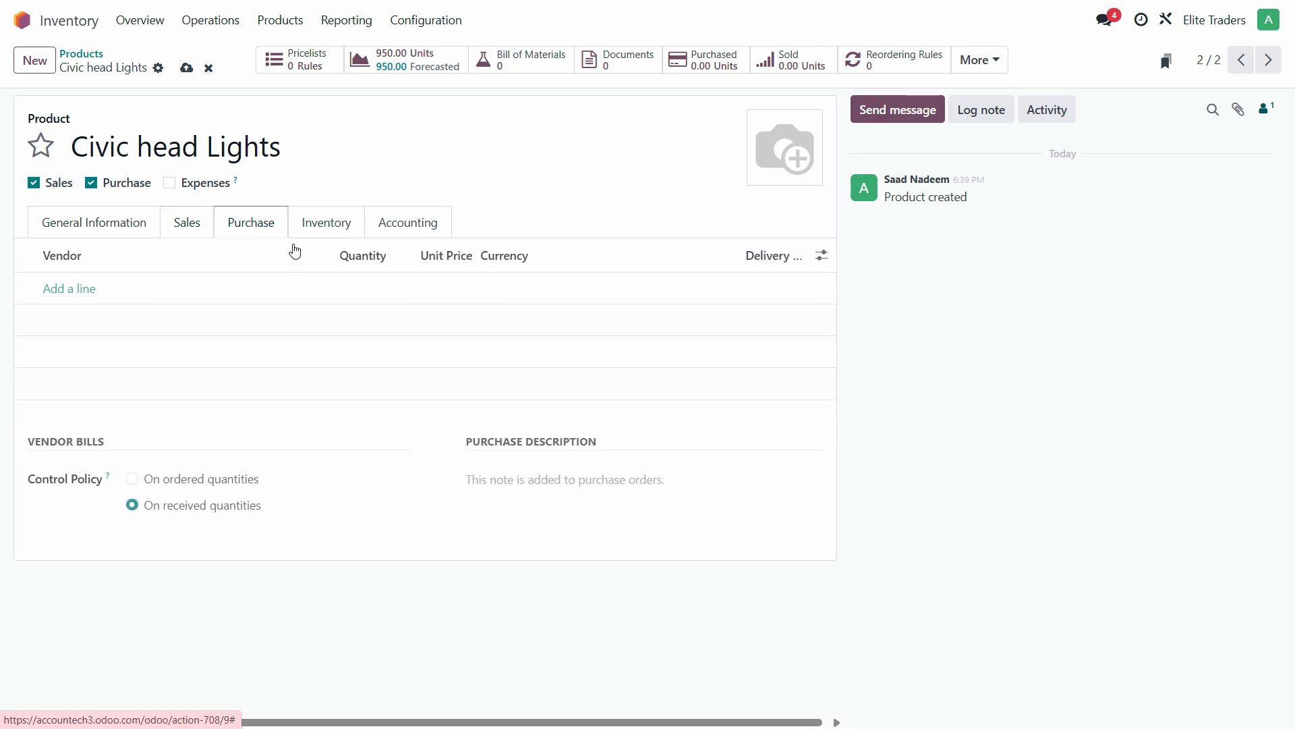
left_click(325, 229)
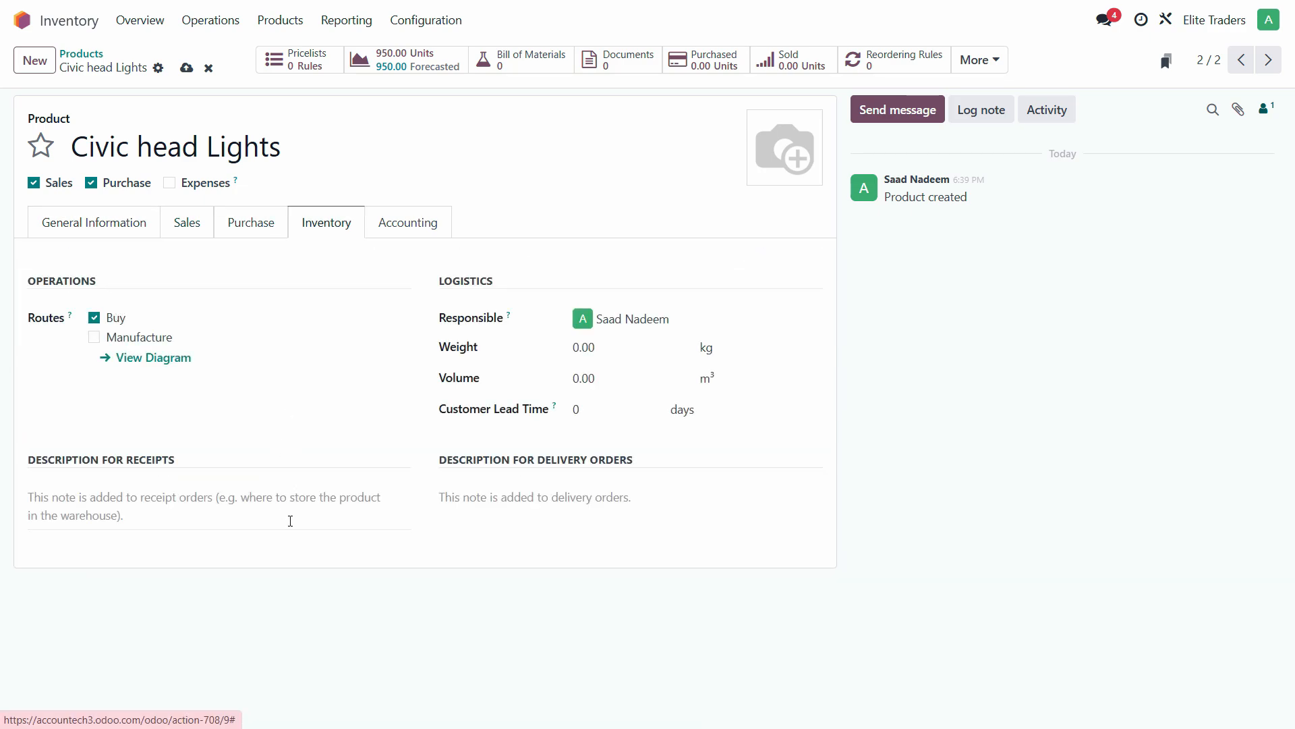
left_click(412, 231)
left_click(196, 319)
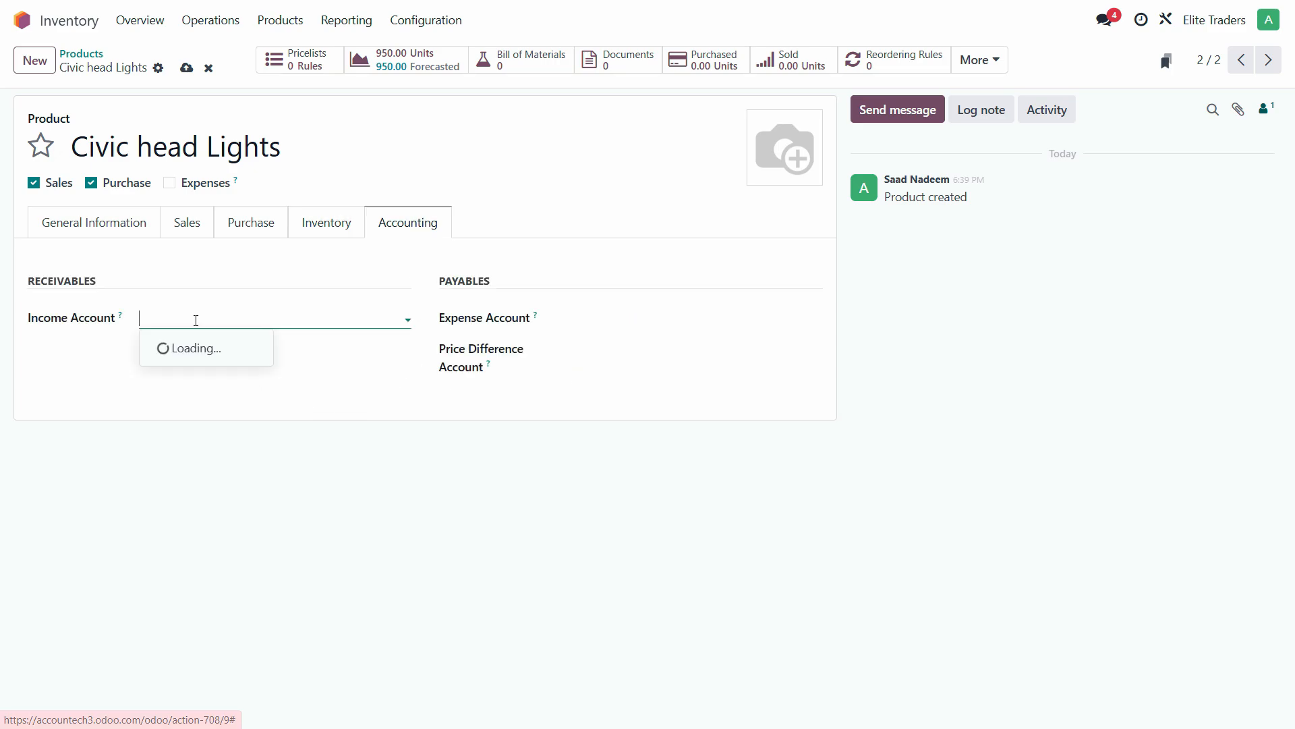
type("4")
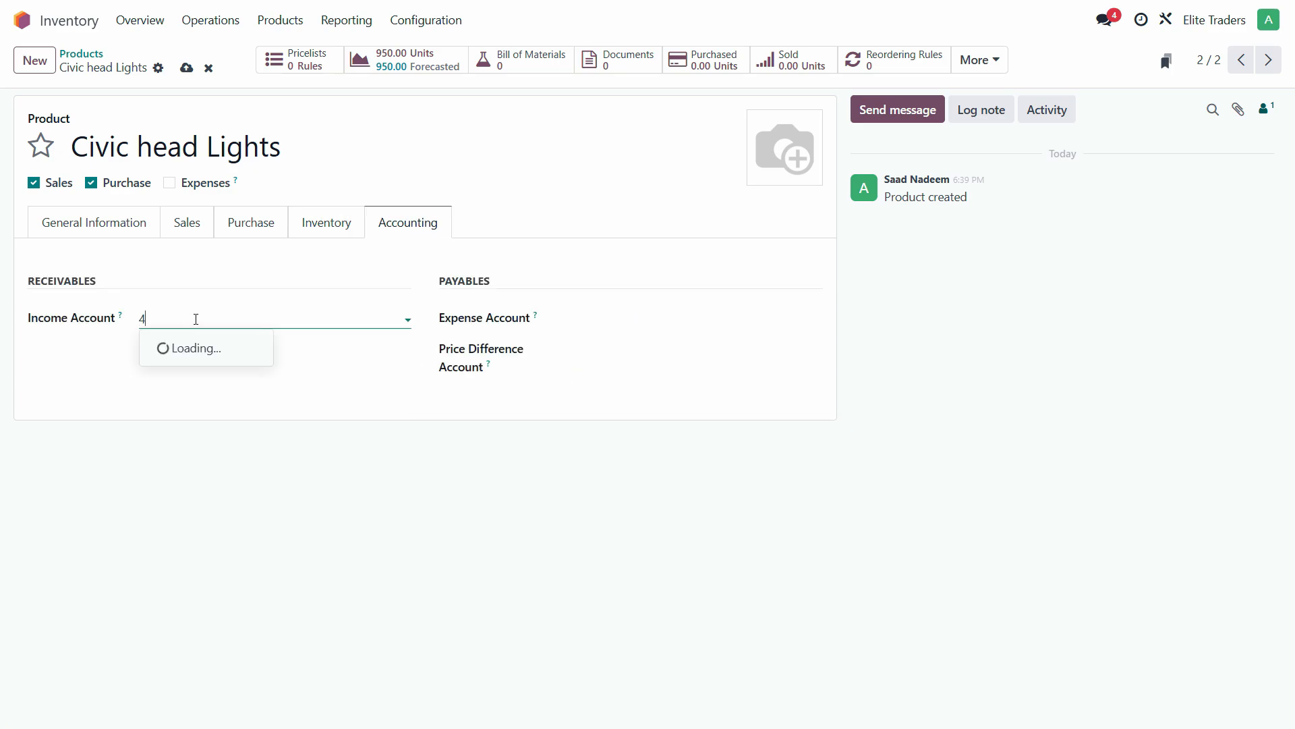
left_click(233, 348)
left_click(579, 326)
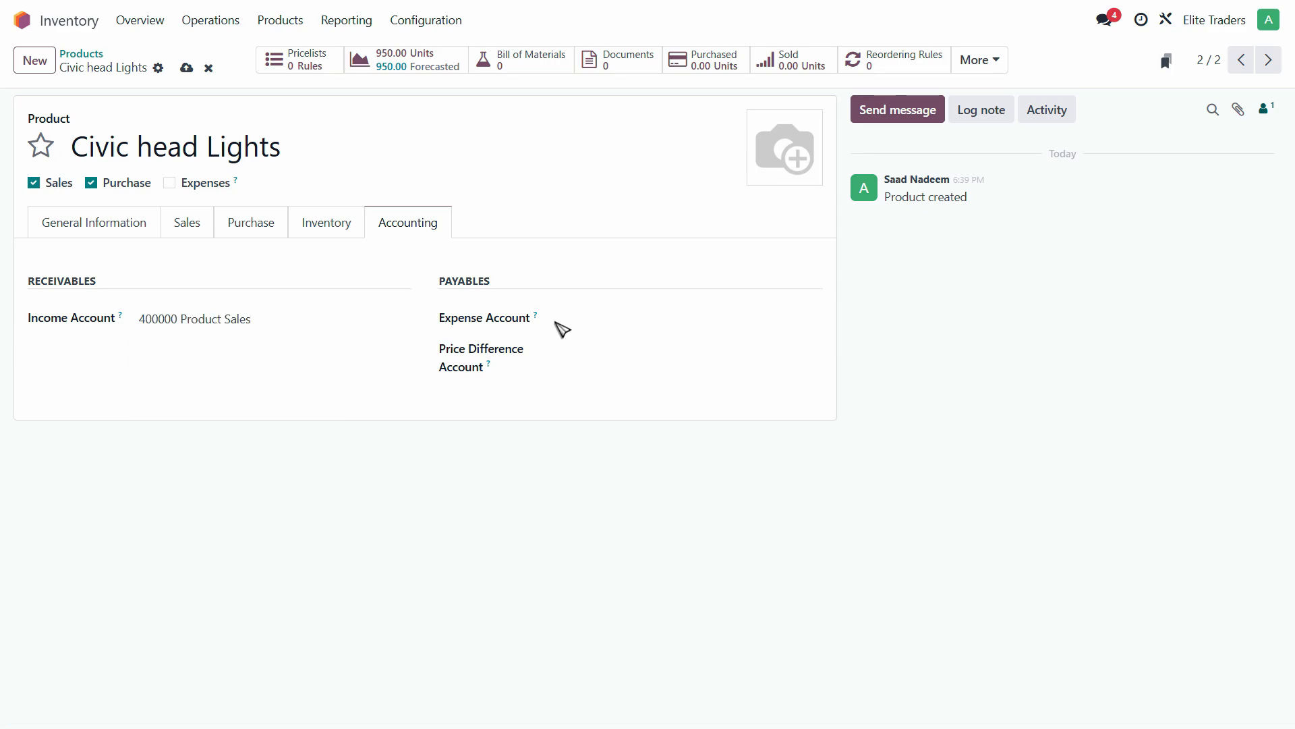
- Set expense account 500000 Cost of Goods Sold and price difference account 999999
left_click(579, 323)
type("5")
left_click(682, 351)
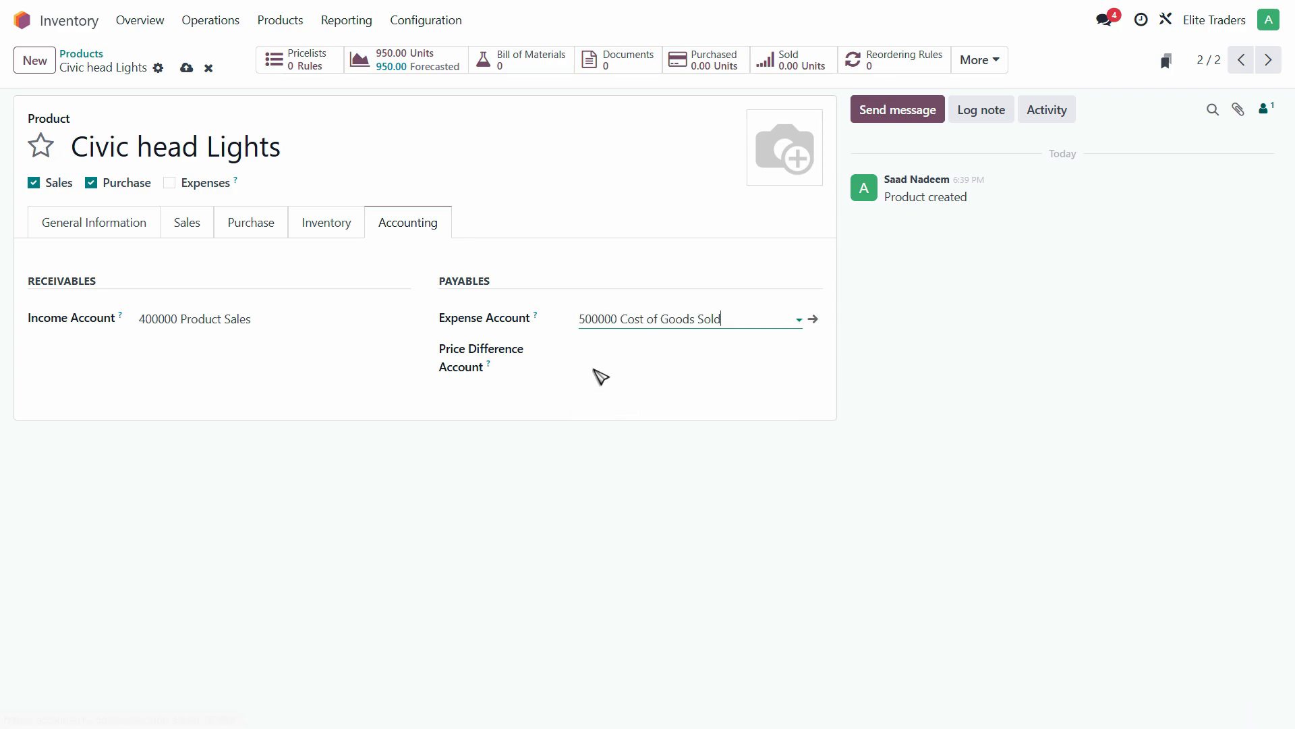
left_click(608, 348)
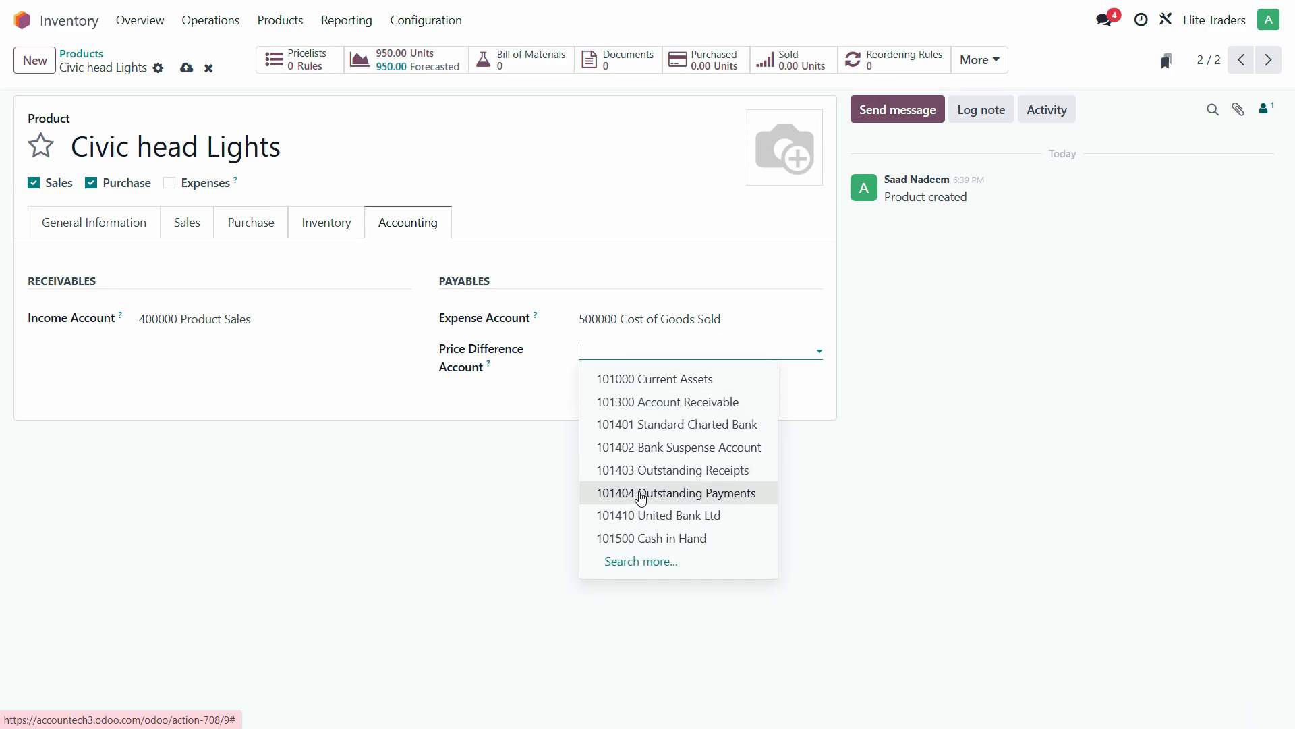
type("99")
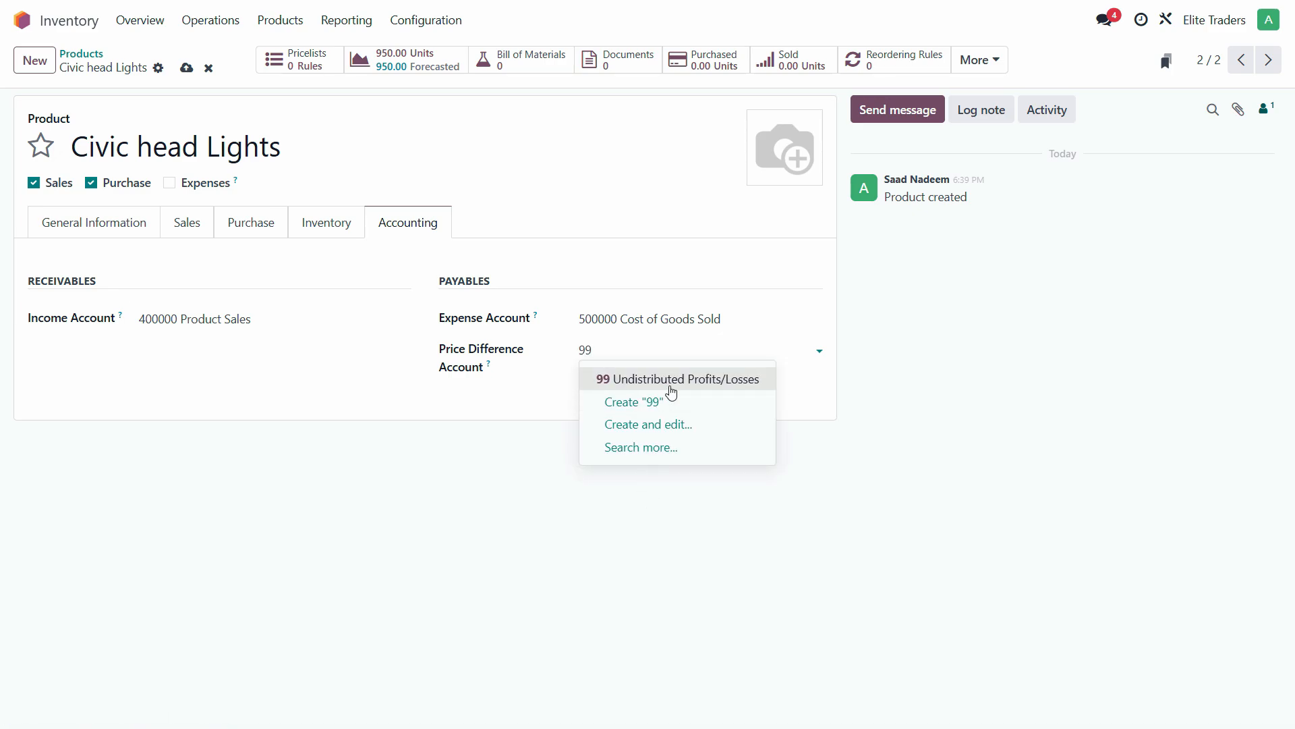
left_click(657, 378)
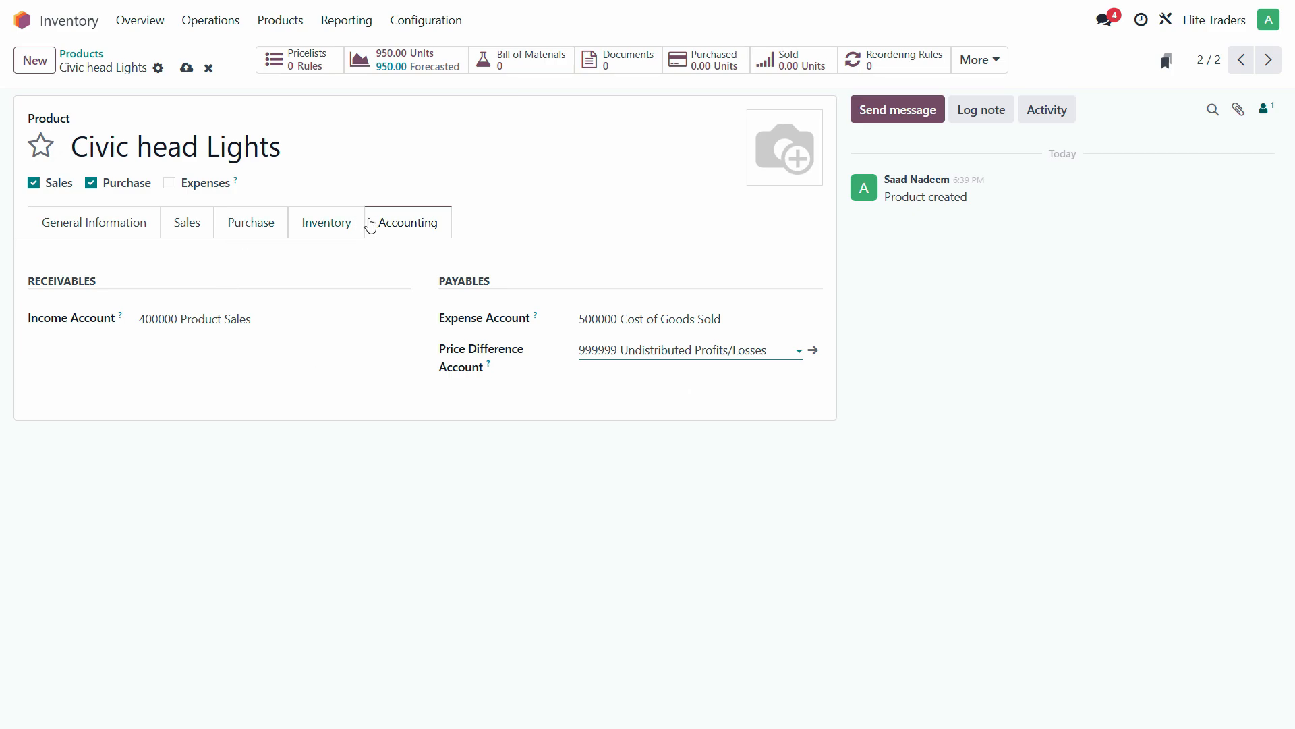
left_click(35, 61)
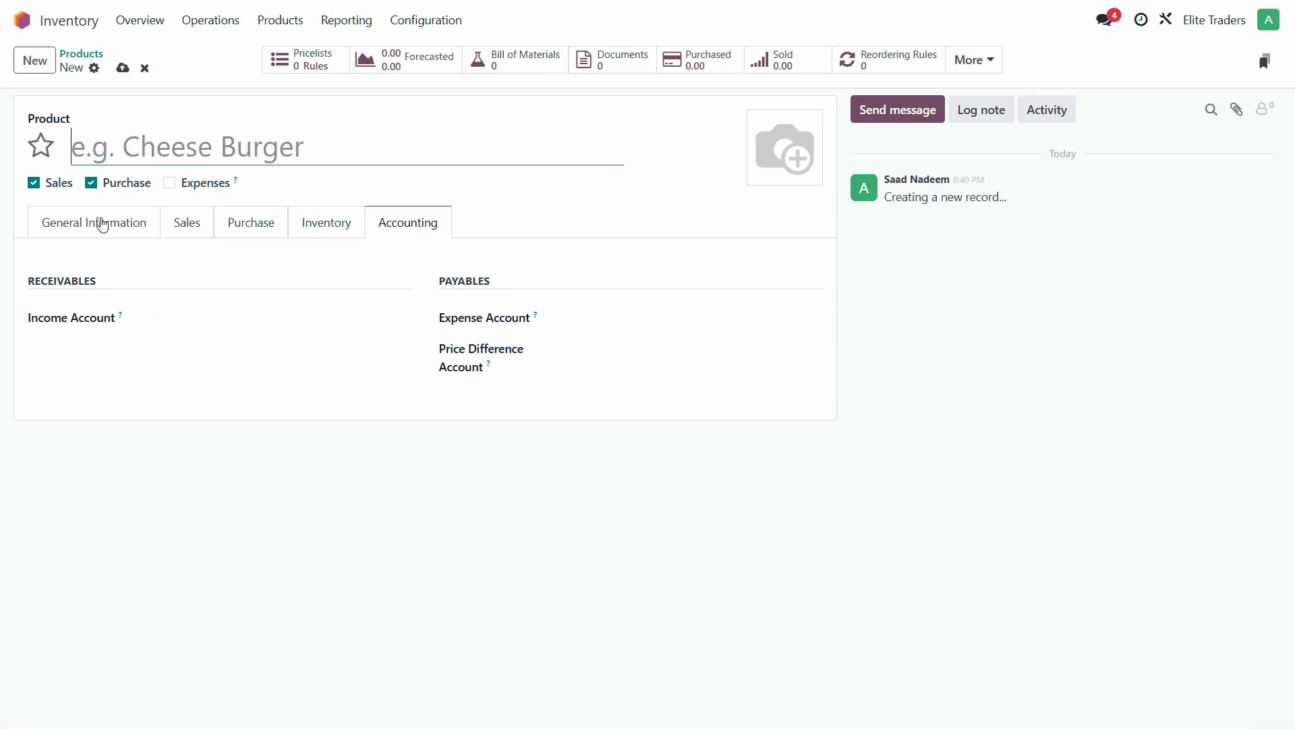
- Name the new product 'Prius Wheel Cups', copied from the PDF table
key("alt+Tab")
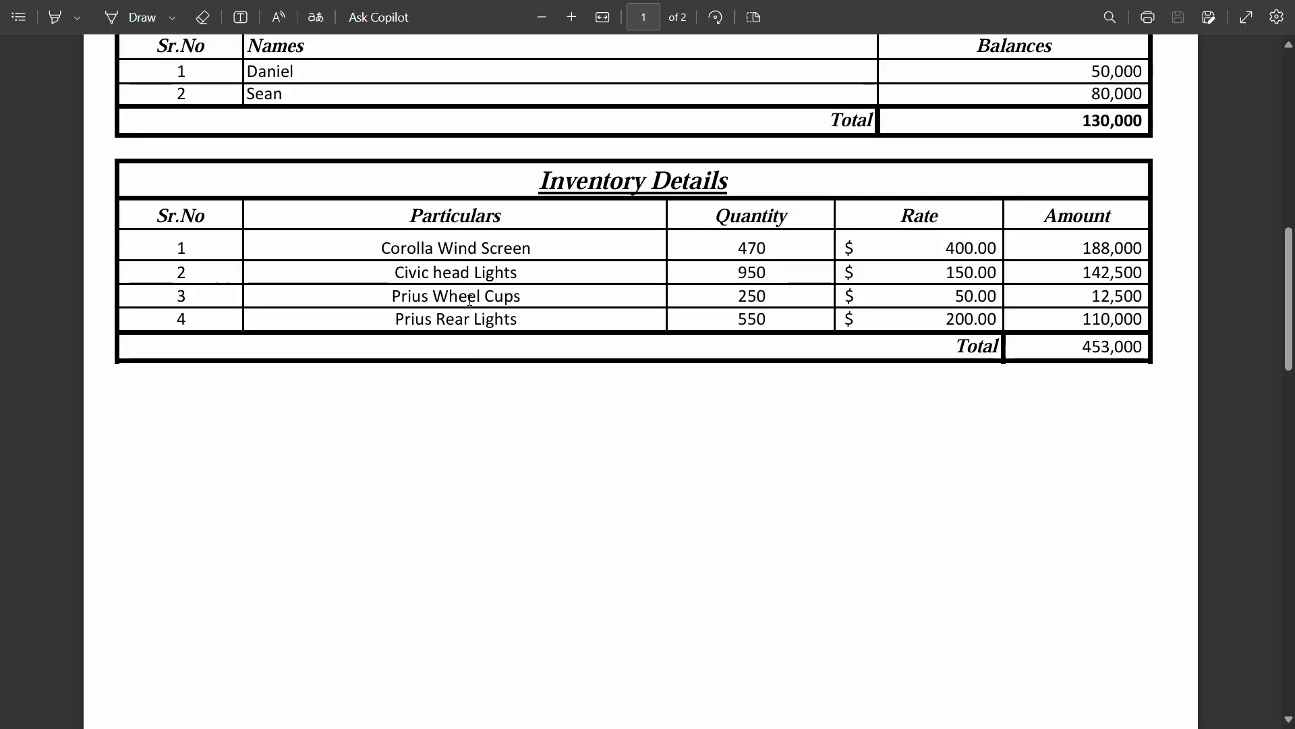
triple_click(471, 301)
left_click(529, 298)
mouse_move(521, 296)
left_mouse_down()
mouse_move(396, 299)
mouse_move(523, 298)
left_mouse_up()
key("ctrl+c")
left_click(395, 297)
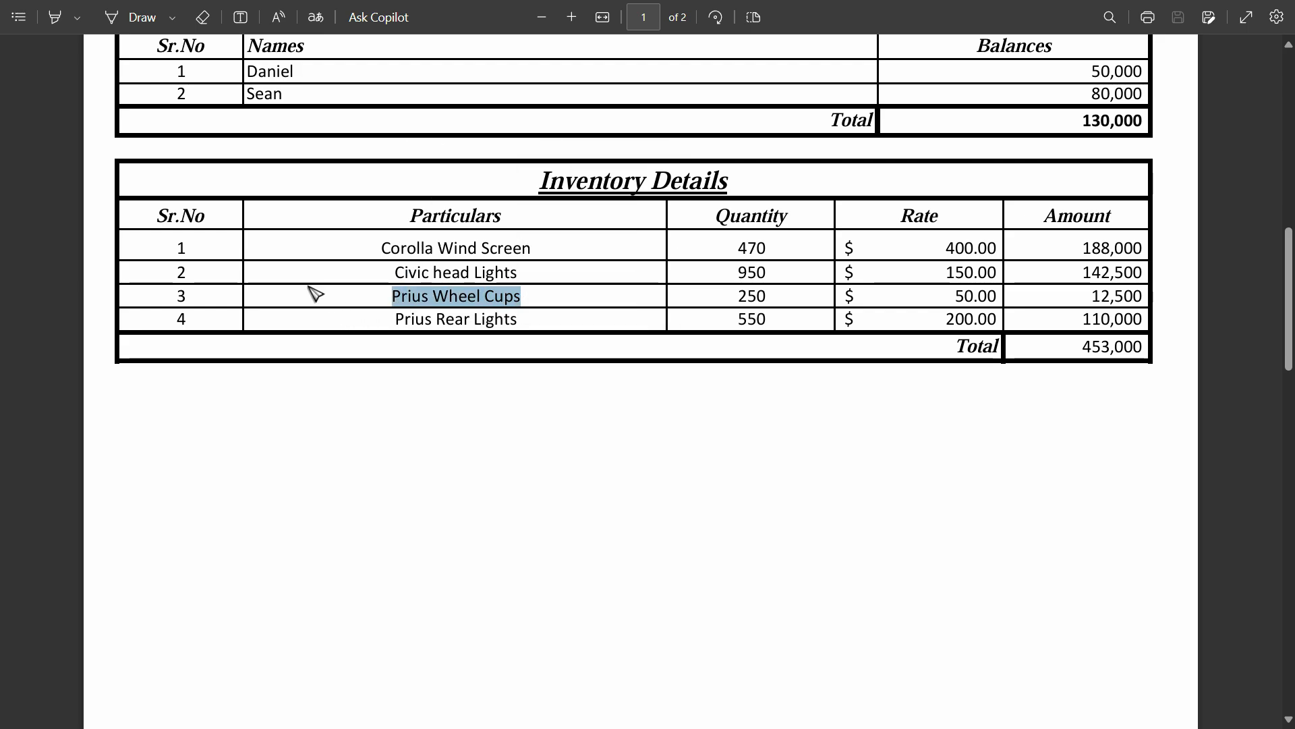
key("alt+Tab")
key("ctrl+v")
left_click(72, 226)
- Set Quantity On Hand to 250 and cost to 50
left_click(162, 324)
key("alt+Tab")
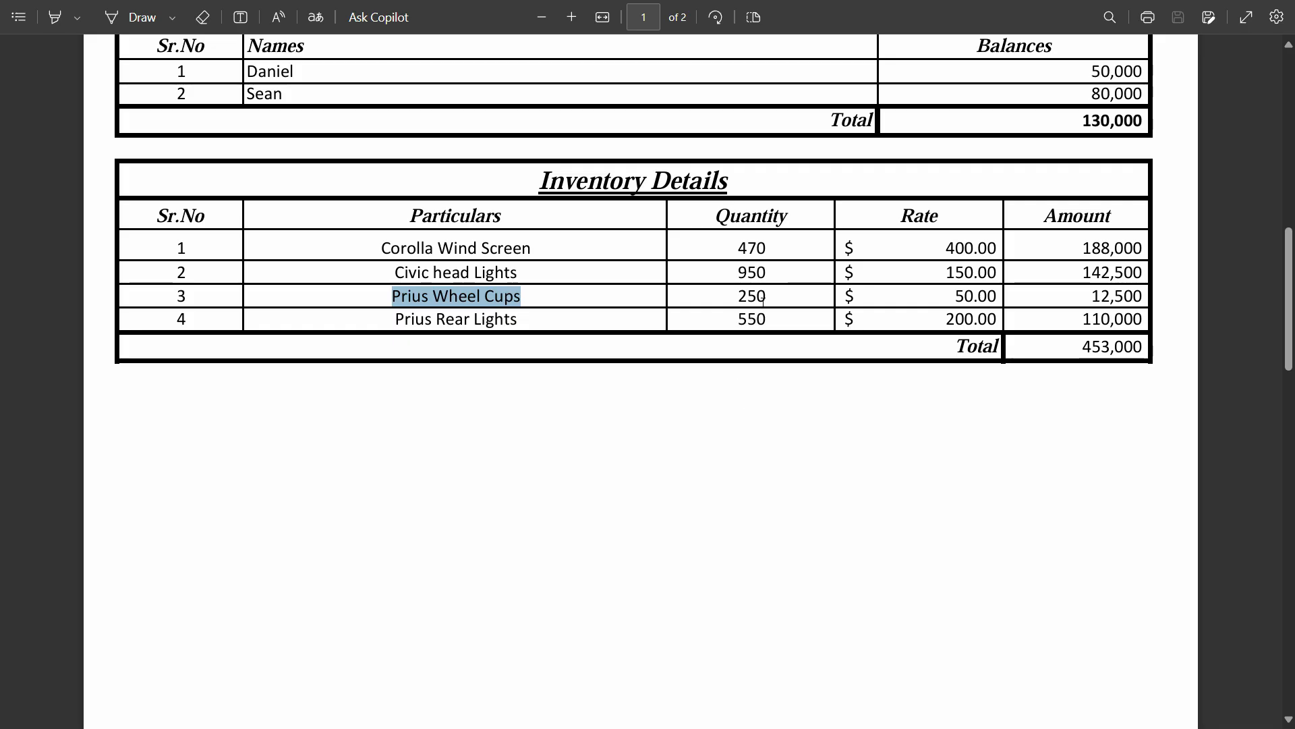
key("alt+Tab")
type("250")
key("Tab")
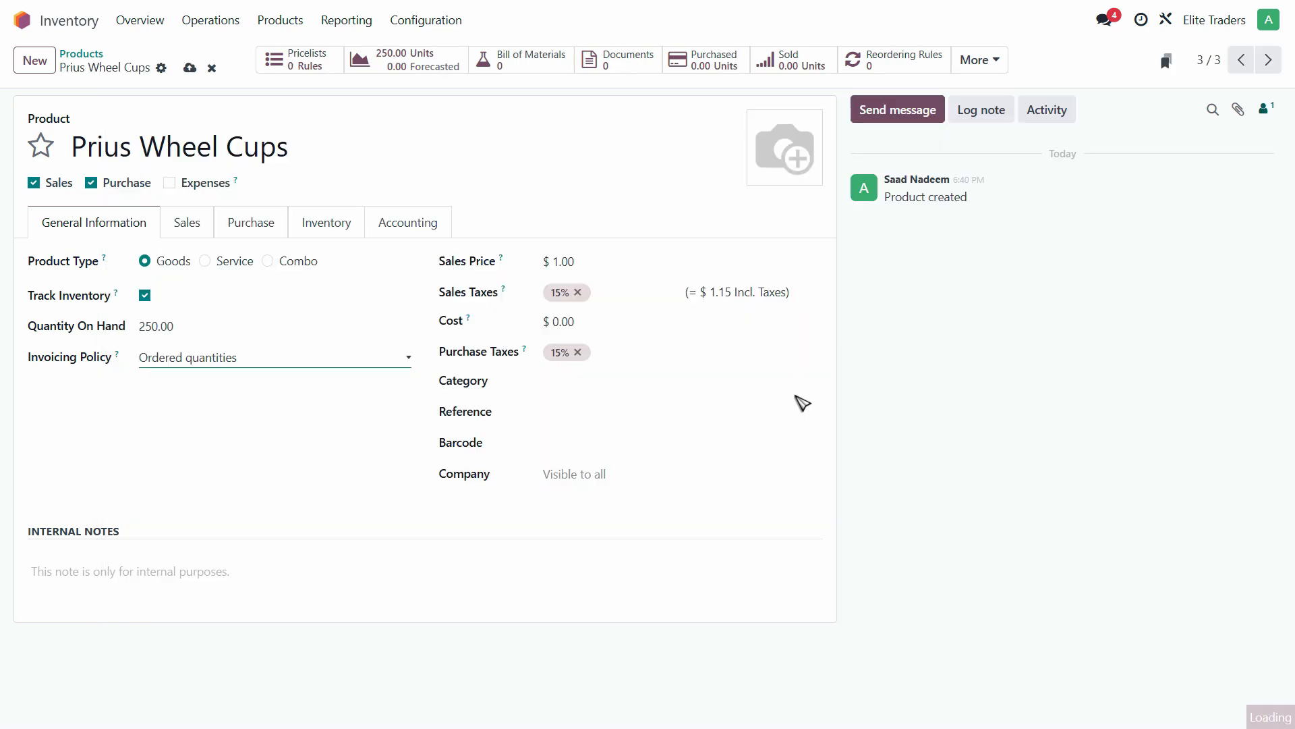
left_click(576, 330)
key("alt+Tab")
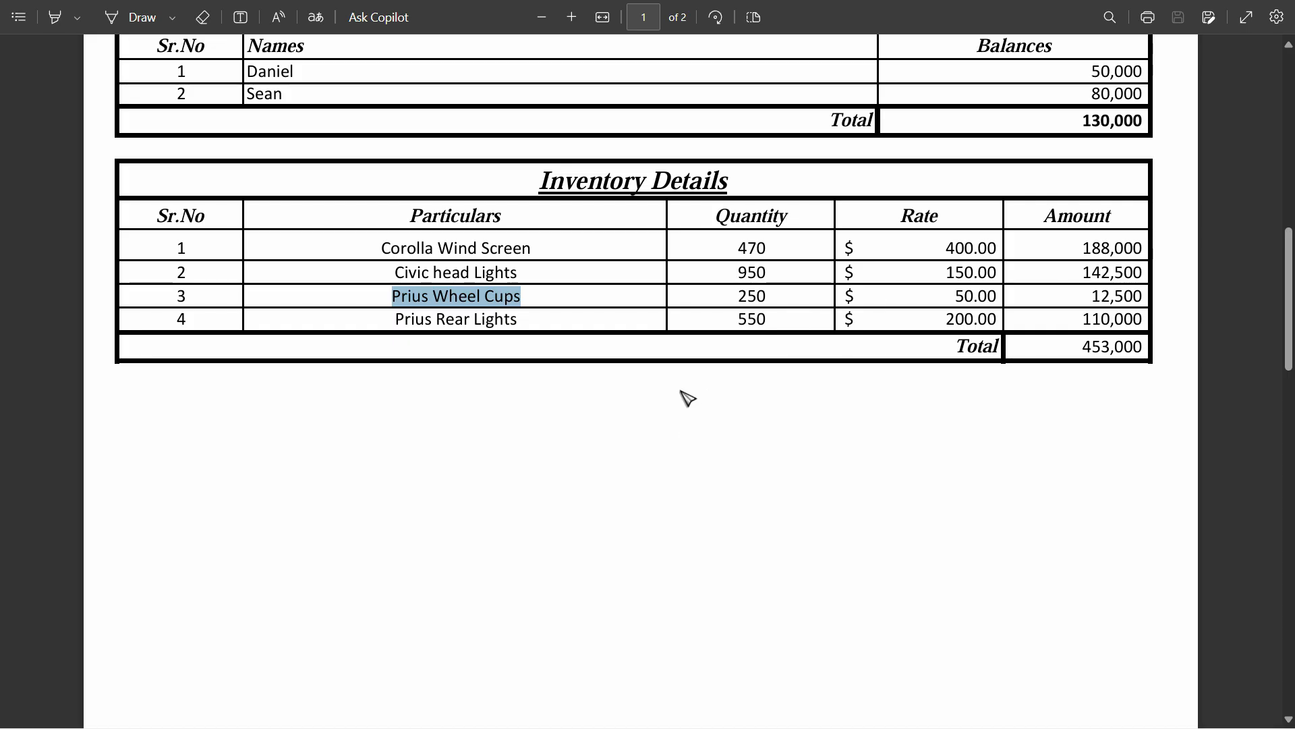
key("alt+Tab")
type("50")
- Set the company to Elite Traders and the category to Goods
left_click(585, 474)
left_click(586, 512)
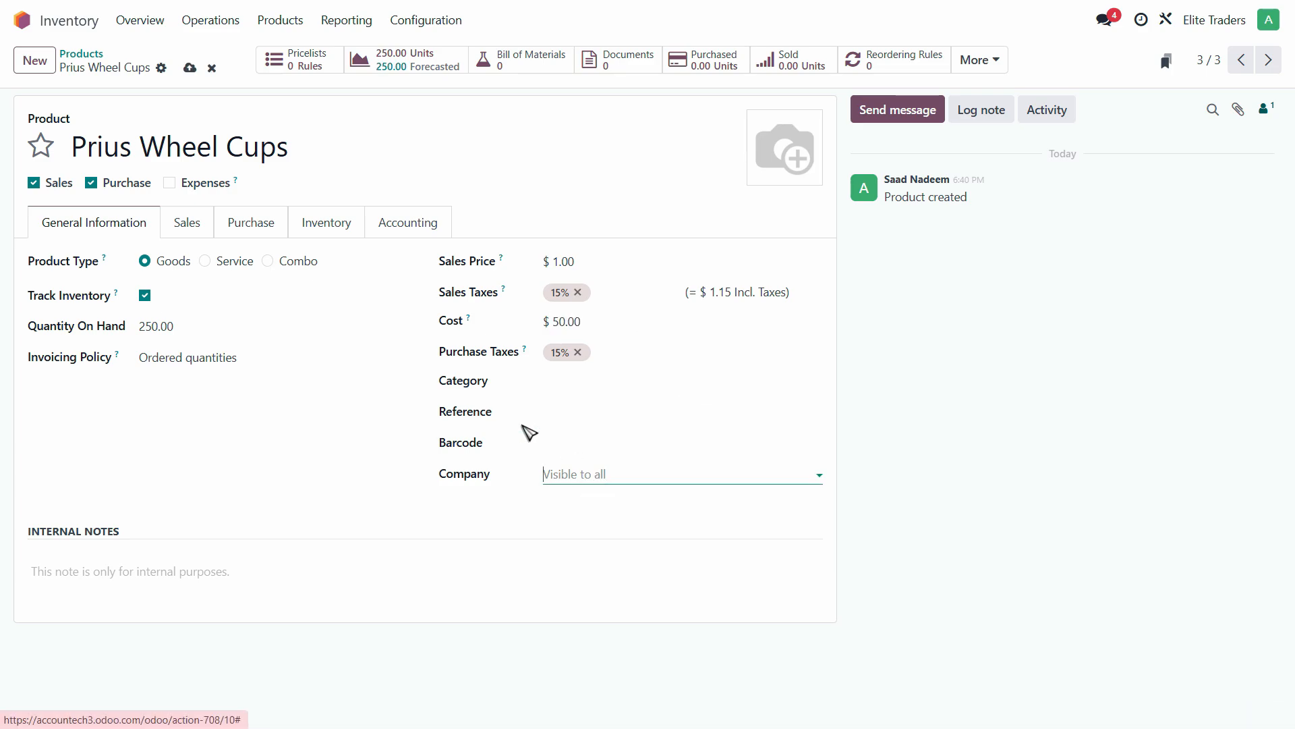
left_click(594, 382)
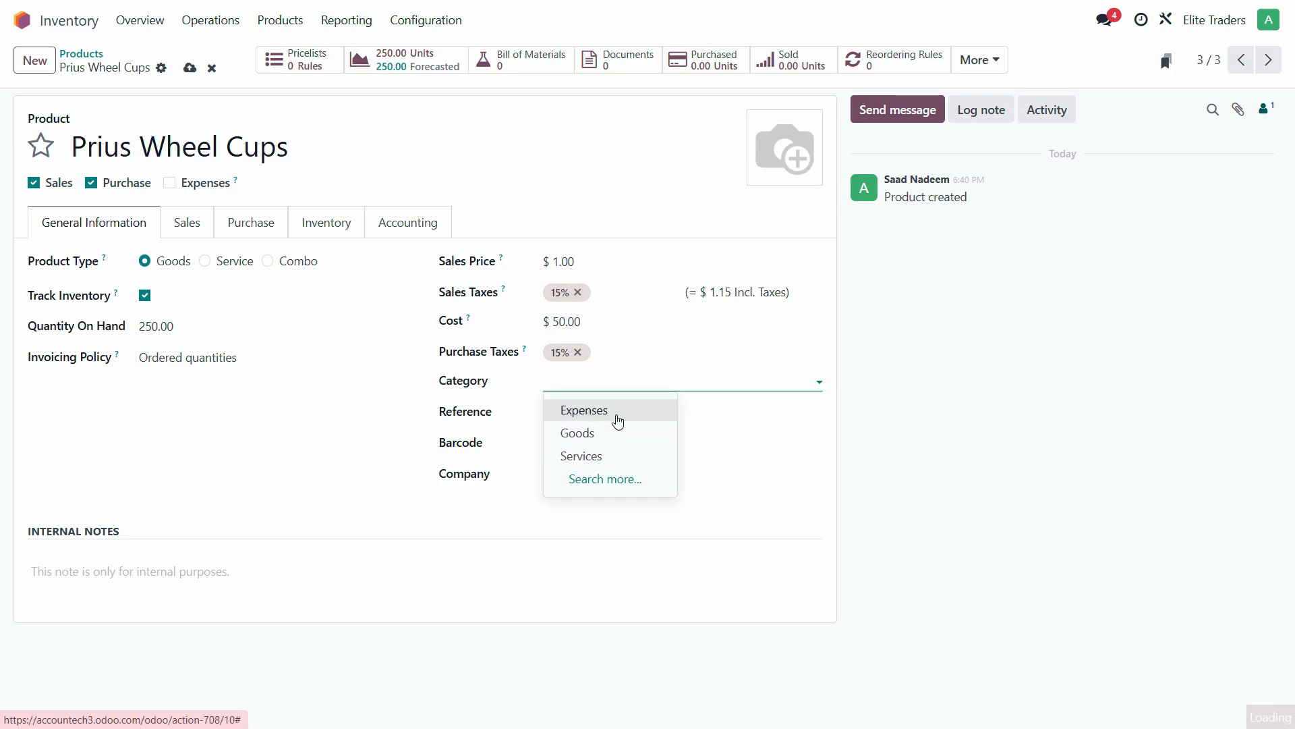
left_click(616, 427)
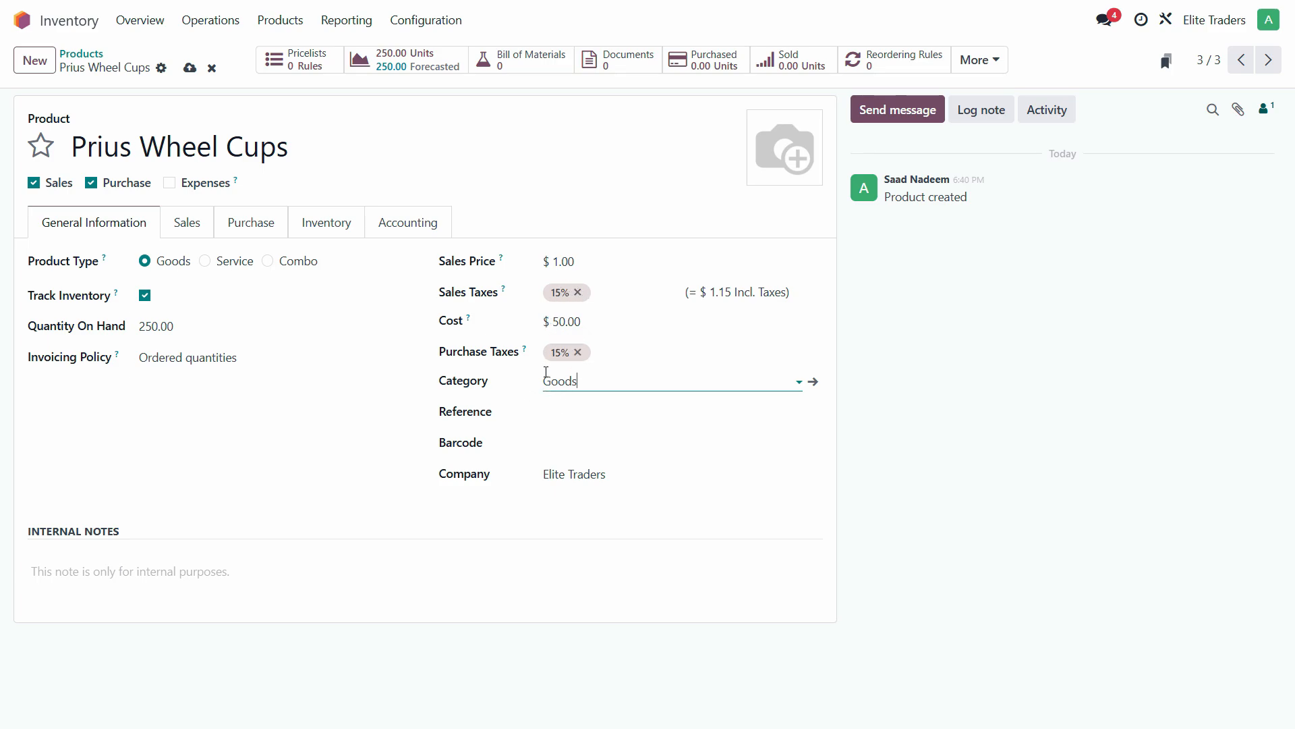
left_click(197, 233)
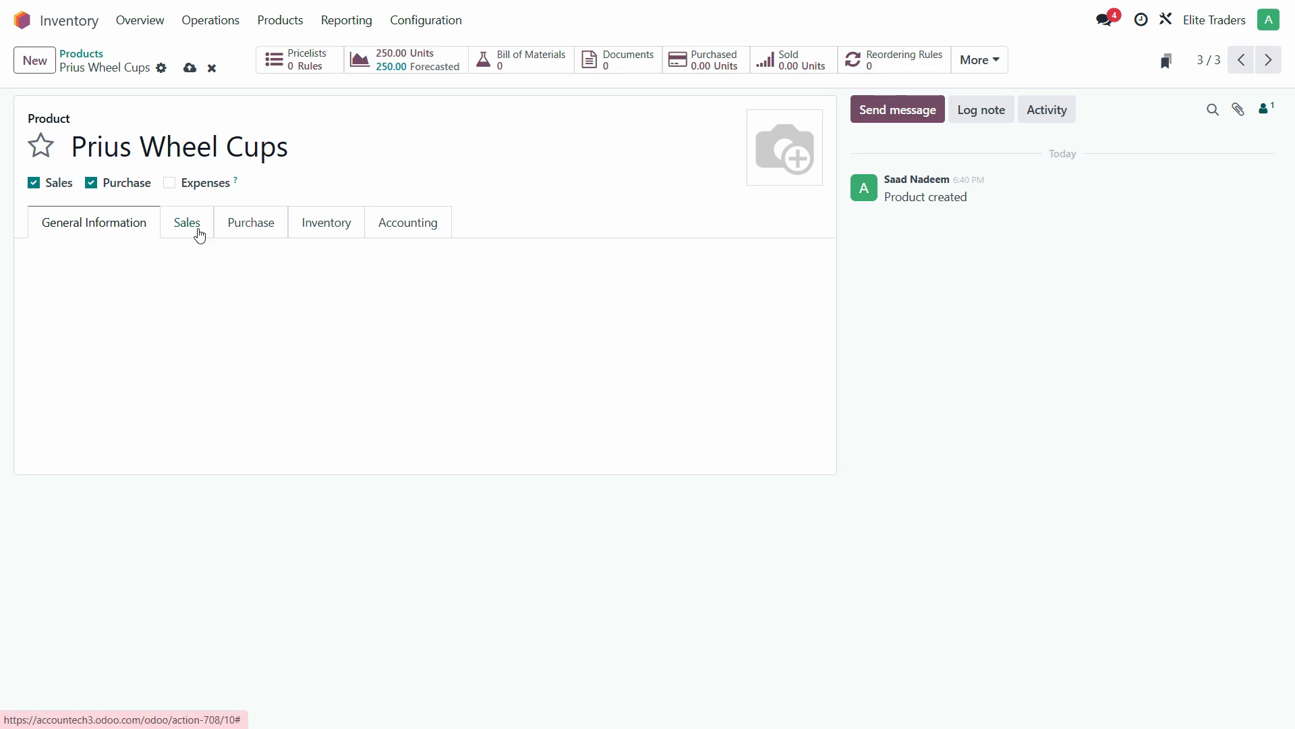
- Set Prius Wheel Cups' income account to 400000 Product Sales
left_click(248, 233)
left_click(346, 227)
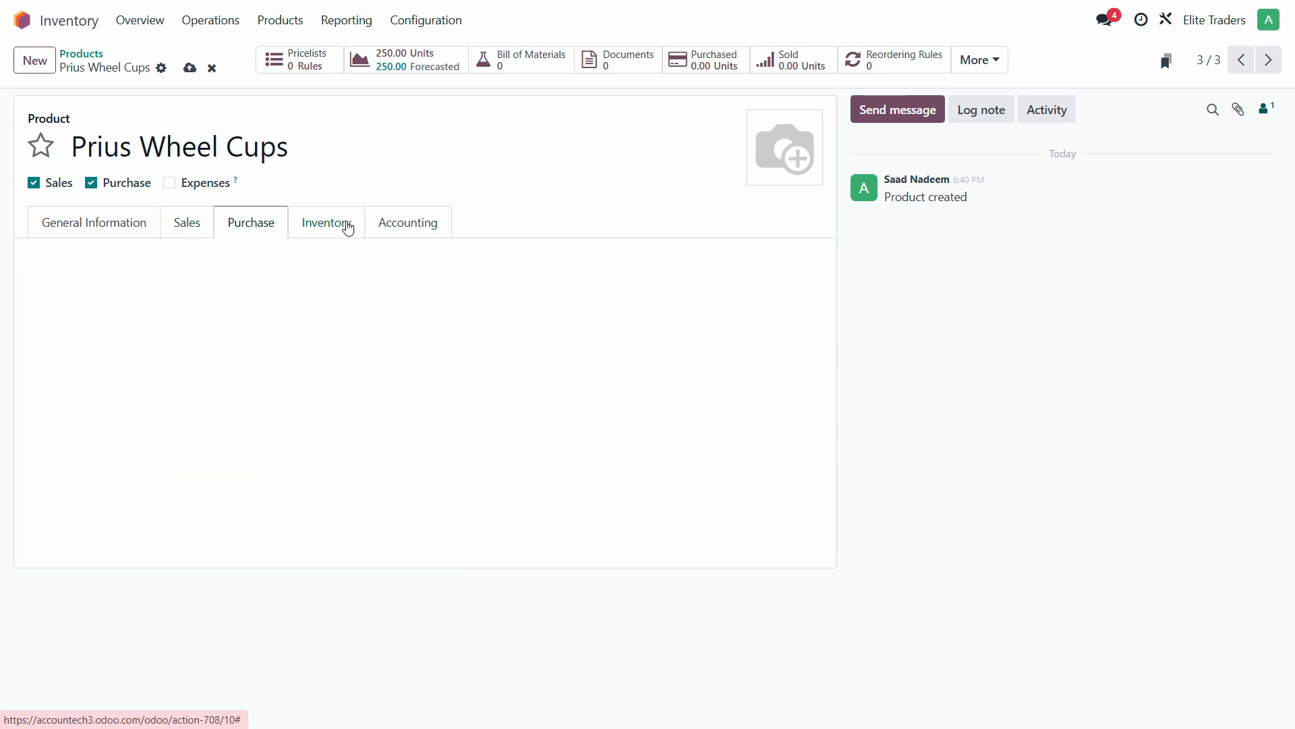
left_click(427, 224)
left_click(383, 326)
type("4")
left_click(284, 346)
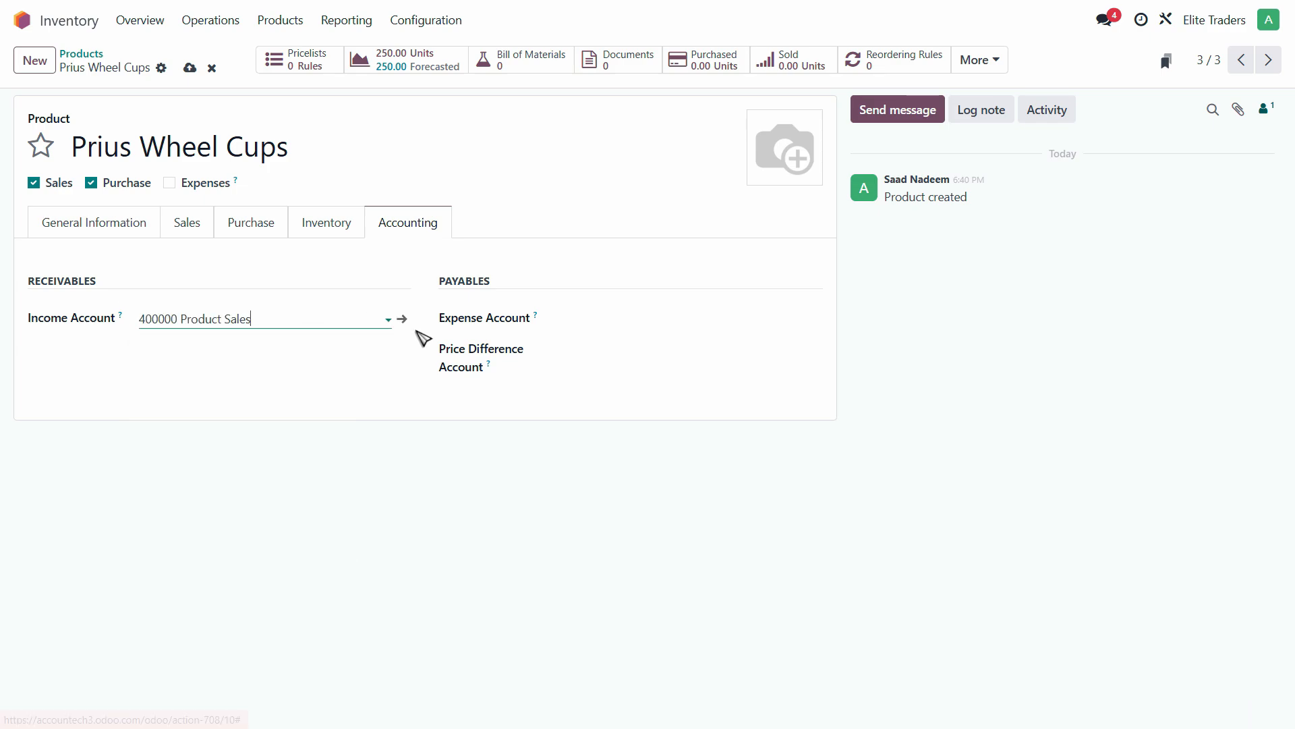
- Set expense account 500000 Cost of Goods Sold and price difference account 999999
left_click(602, 316)
type("c")
key("BackSpace")
type("5")
left_click(616, 348)
left_click(621, 358)
type("999")
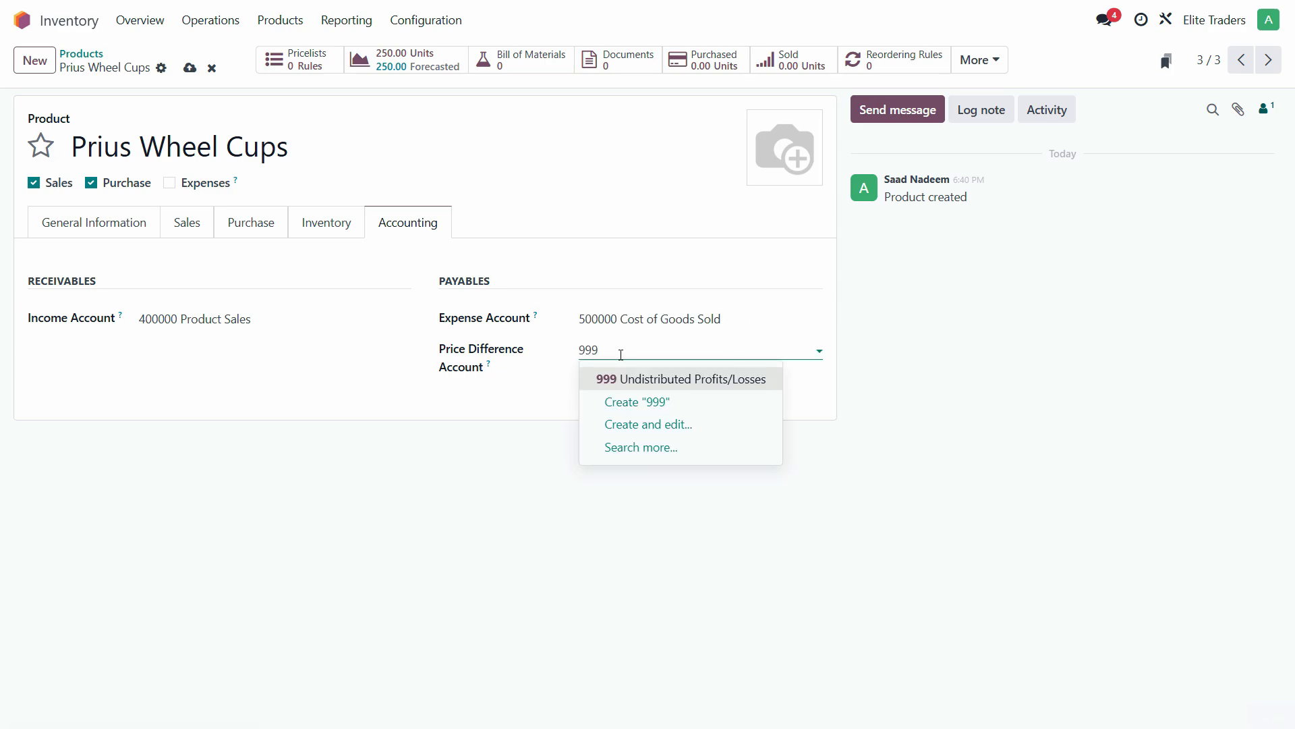
left_click(641, 378)
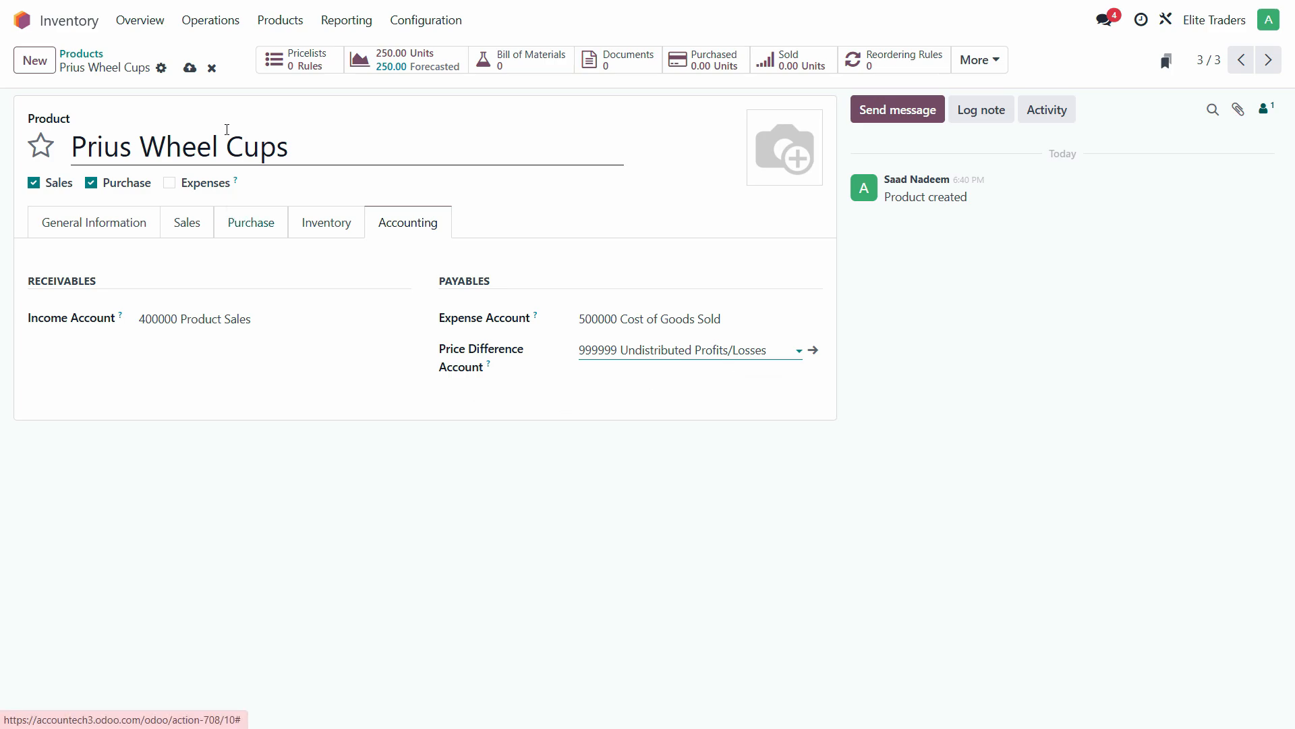
left_click(35, 60)
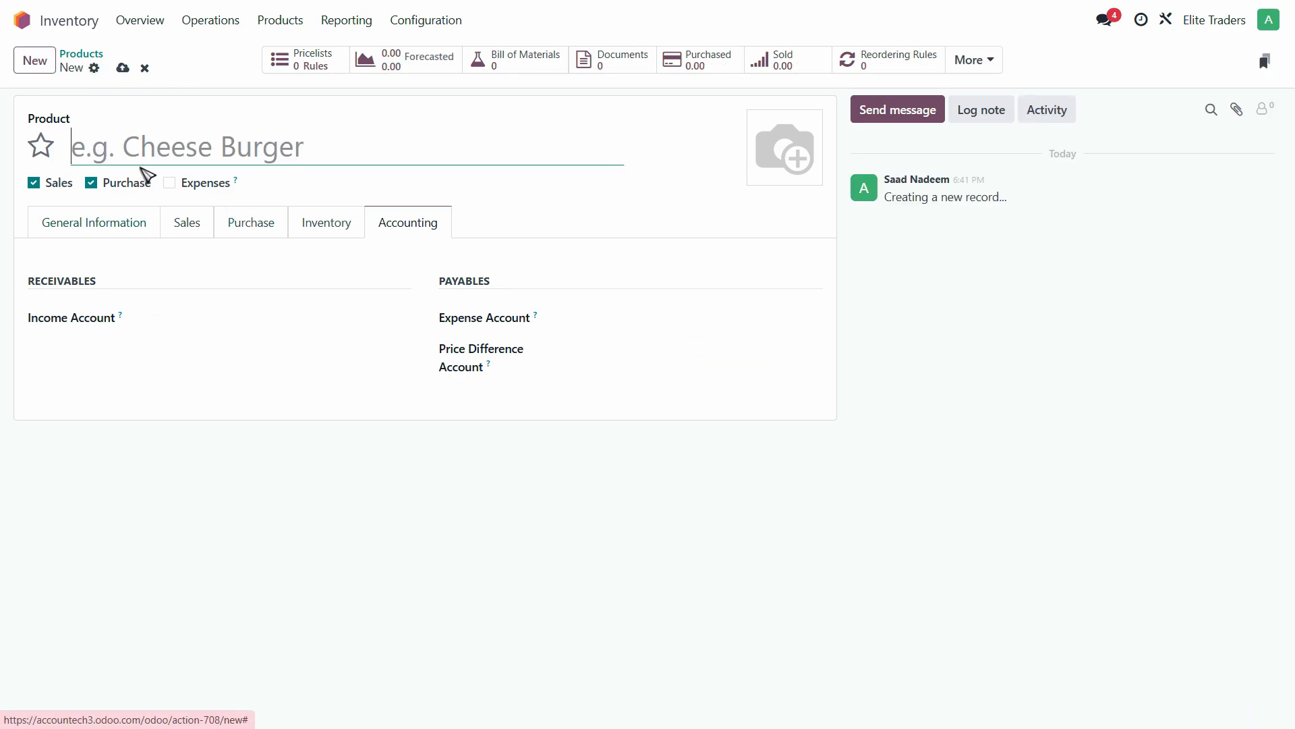
- Name the new product 'Prius Rear Lights', copied from the PDF table
key("alt+Tab")
left_click(512, 323)
double_click(513, 323)
left_click(513, 325)
left_click_drag(514, 322, 396, 322)
key("ctrl+c")
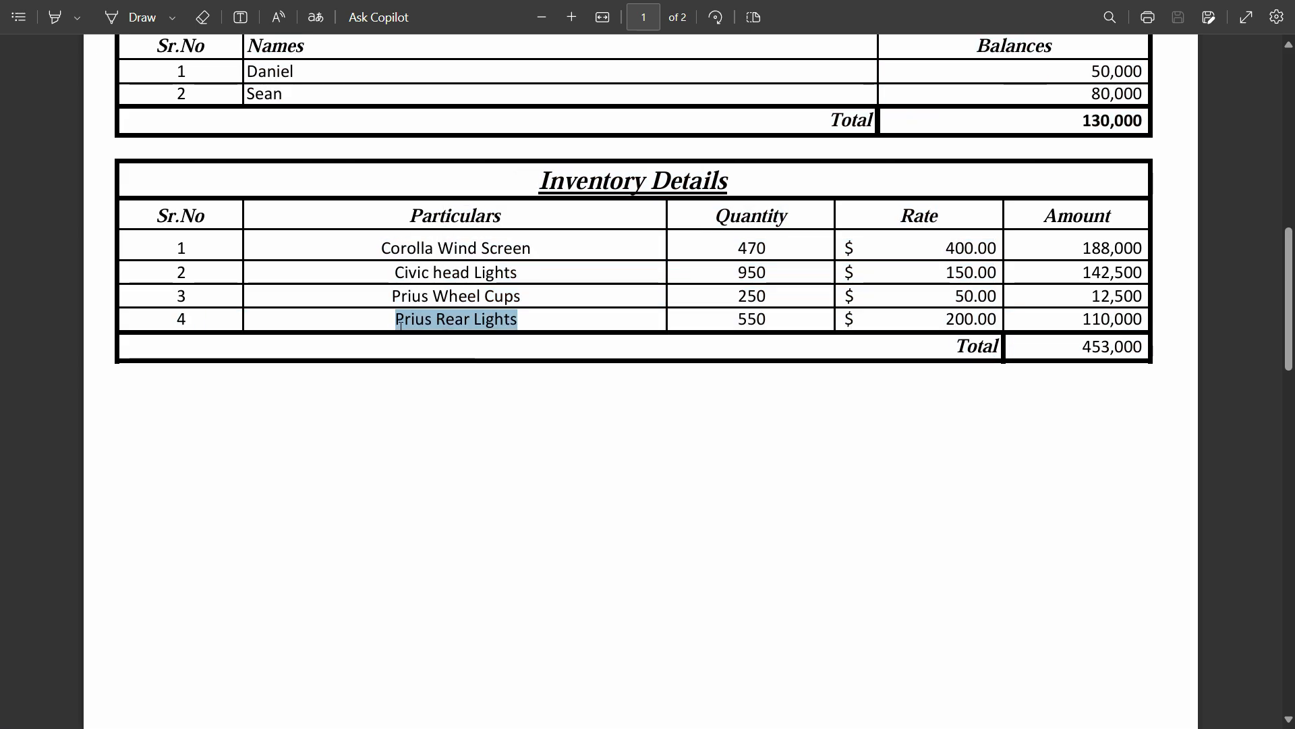
key("alt+Tab")
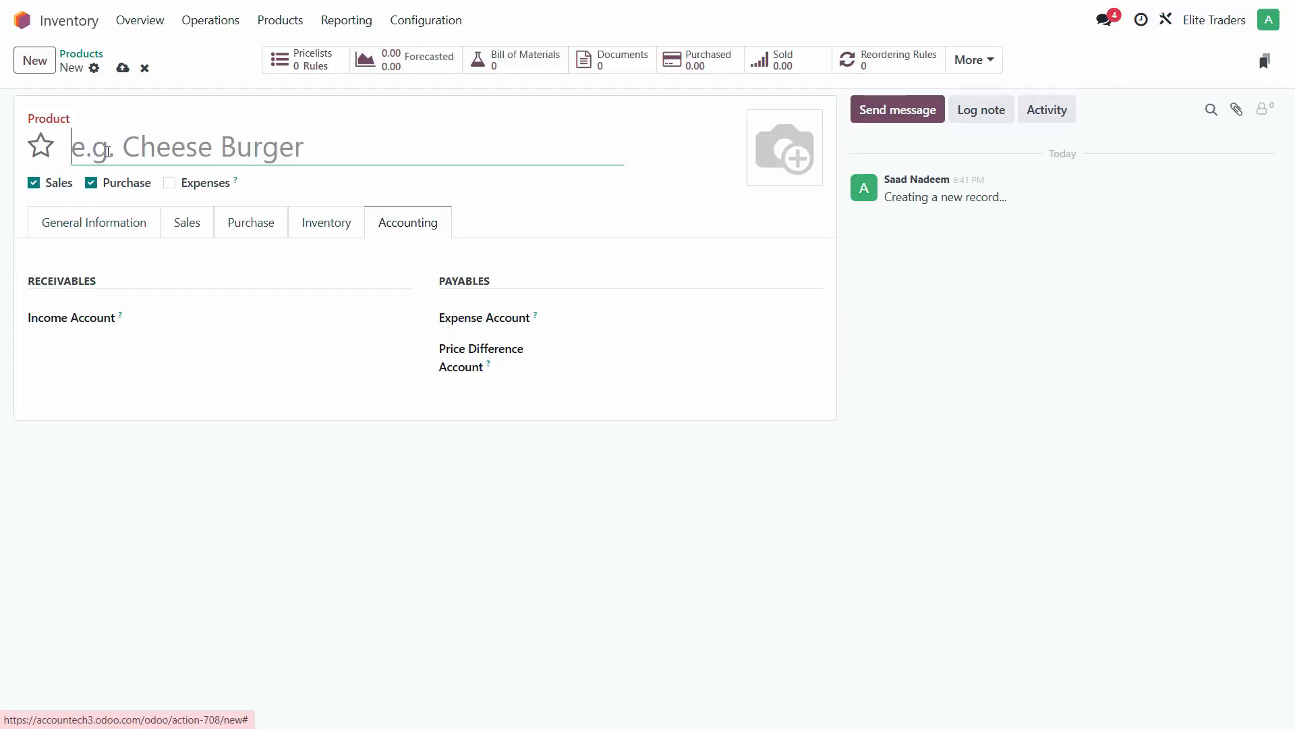
key("ctrl+v")
left_click(109, 235)
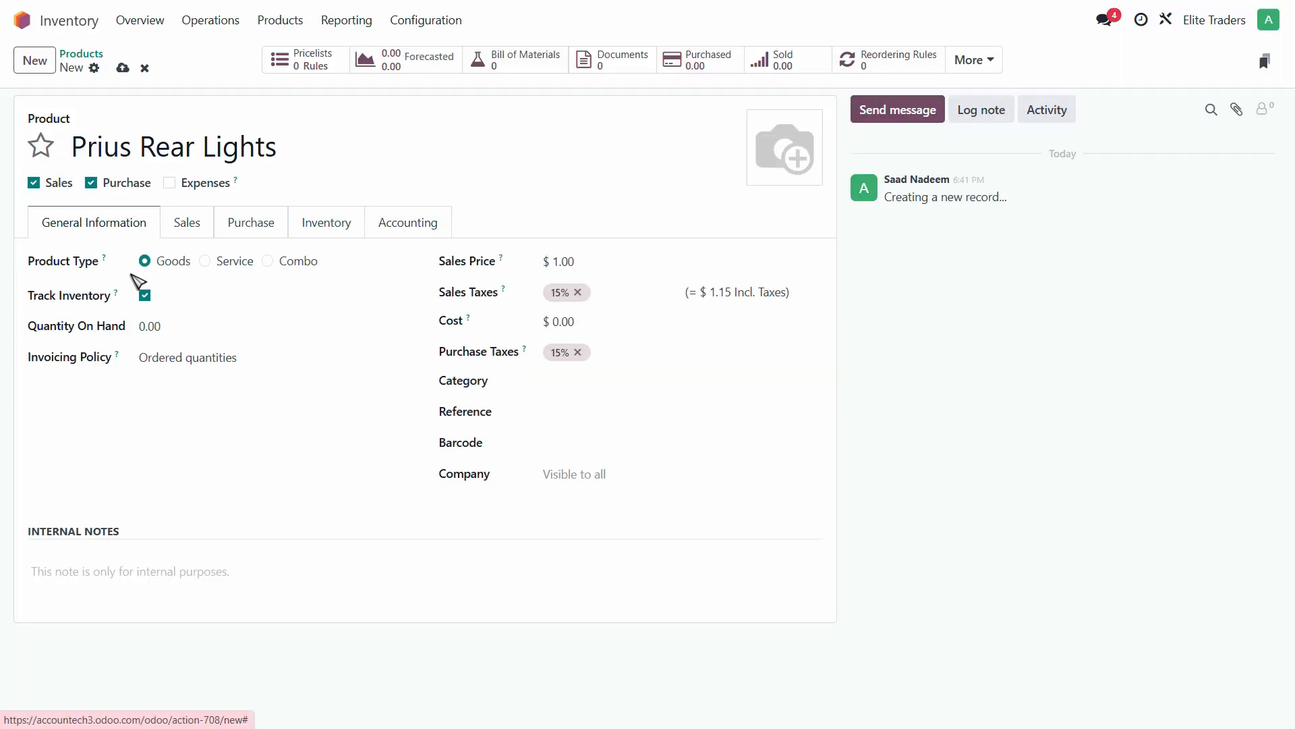
- Set Quantity On Hand to 550 and cost to 200
left_click(155, 319)
key("alt+Tab")
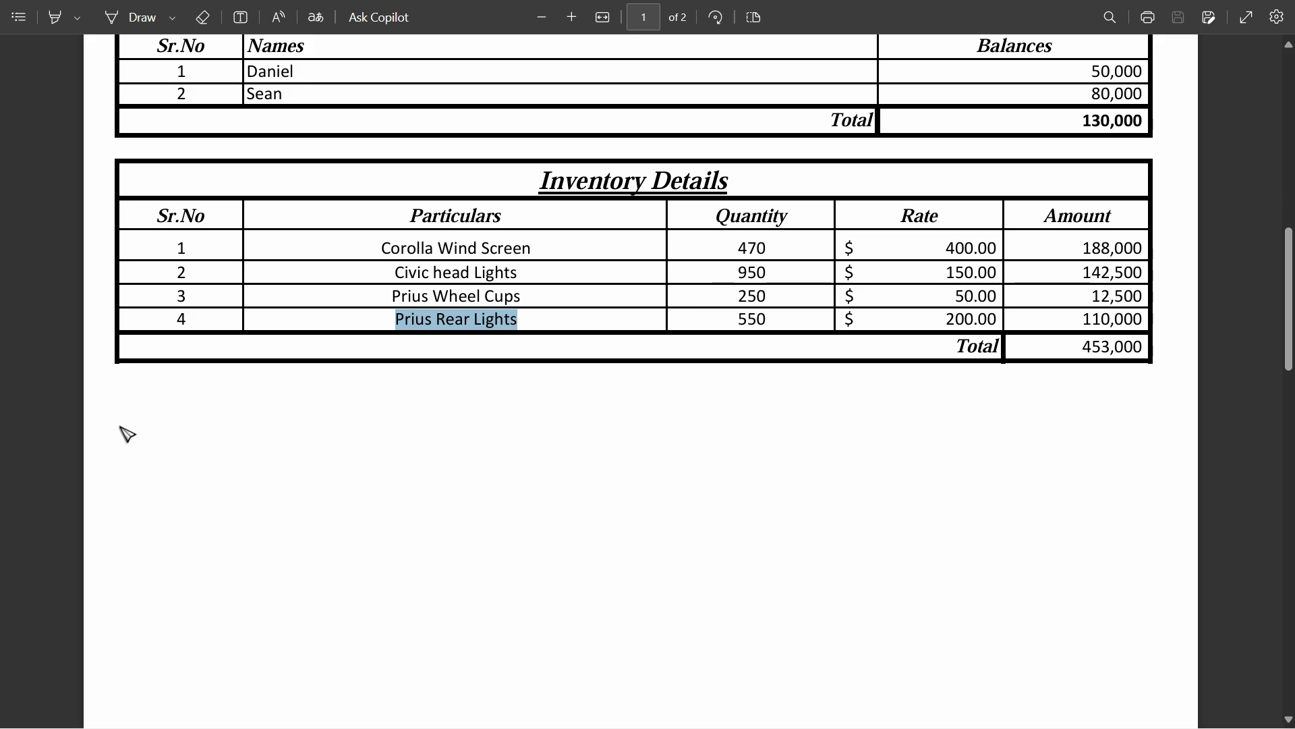
key("alt+Tab")
type("5")
key("Tab")
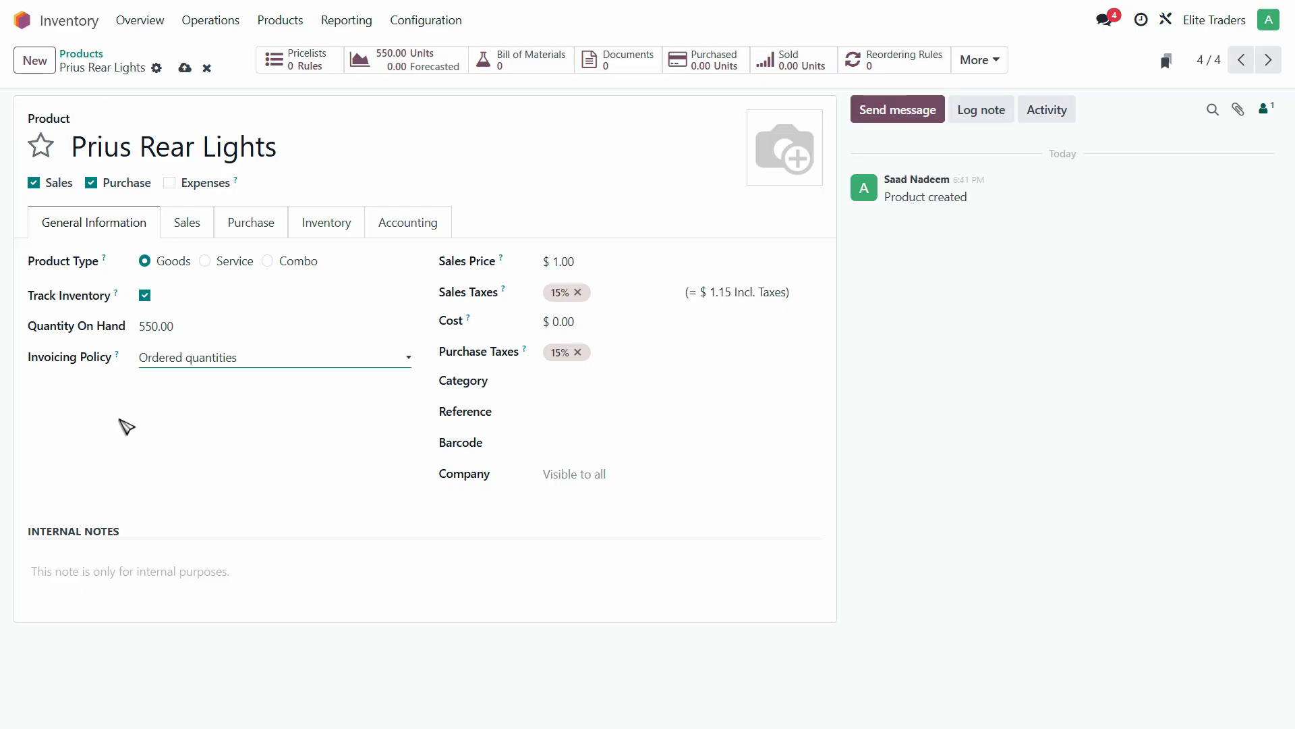
left_click(567, 319)
key("alt+Tab")
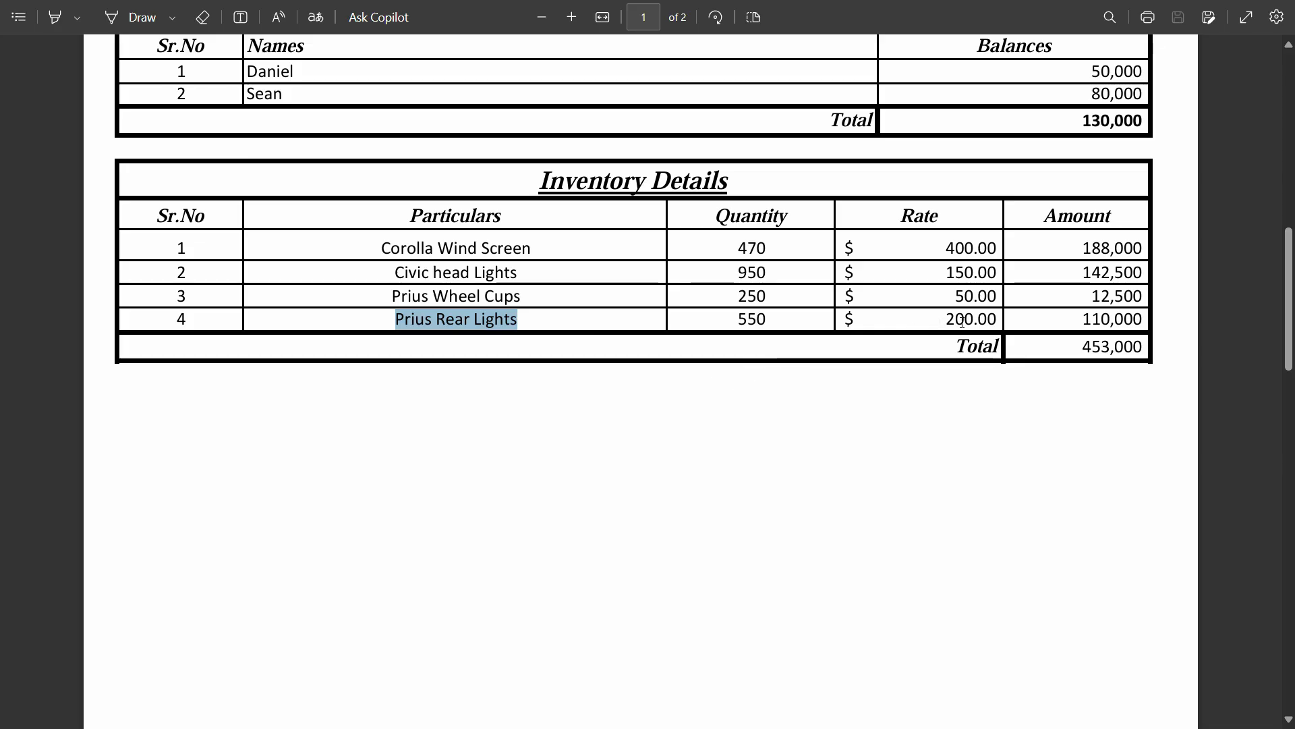
key("alt+Tab")
left_click(573, 319)
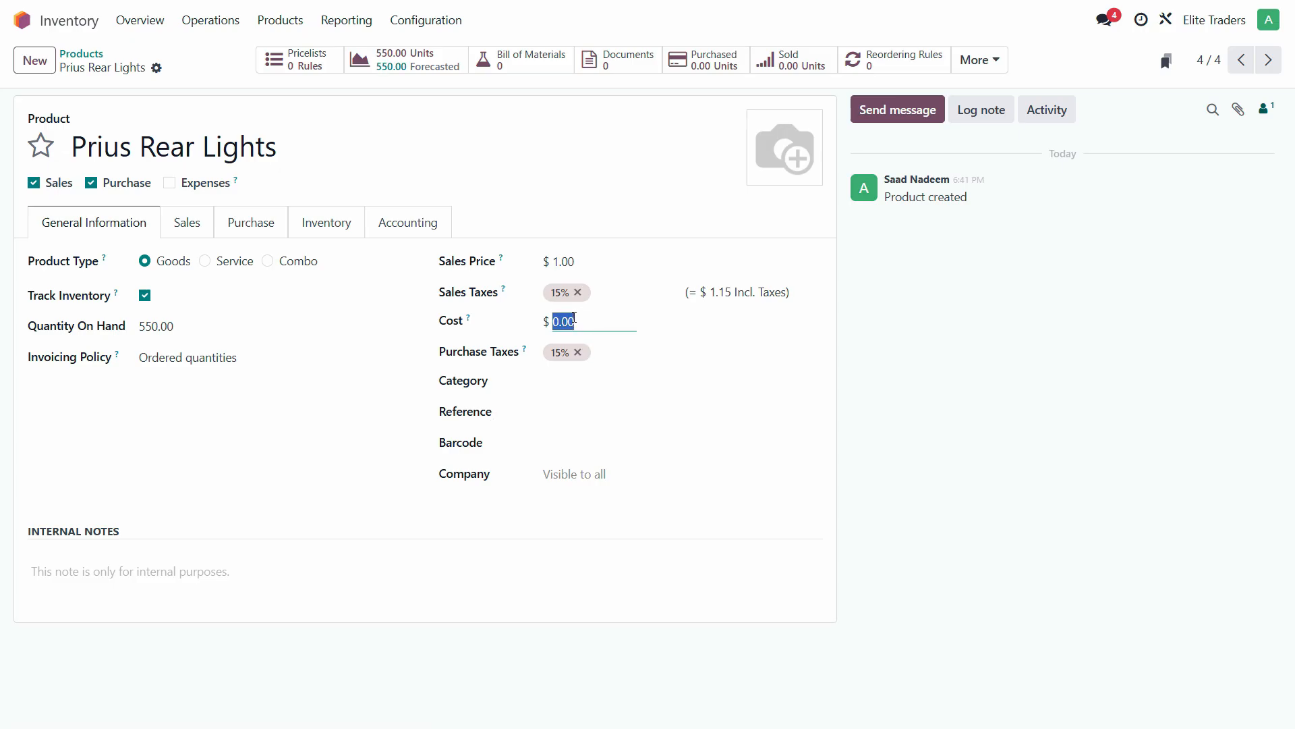
type("20")
- Set the category to Goods and the company to Elite Traders
left_click(573, 383)
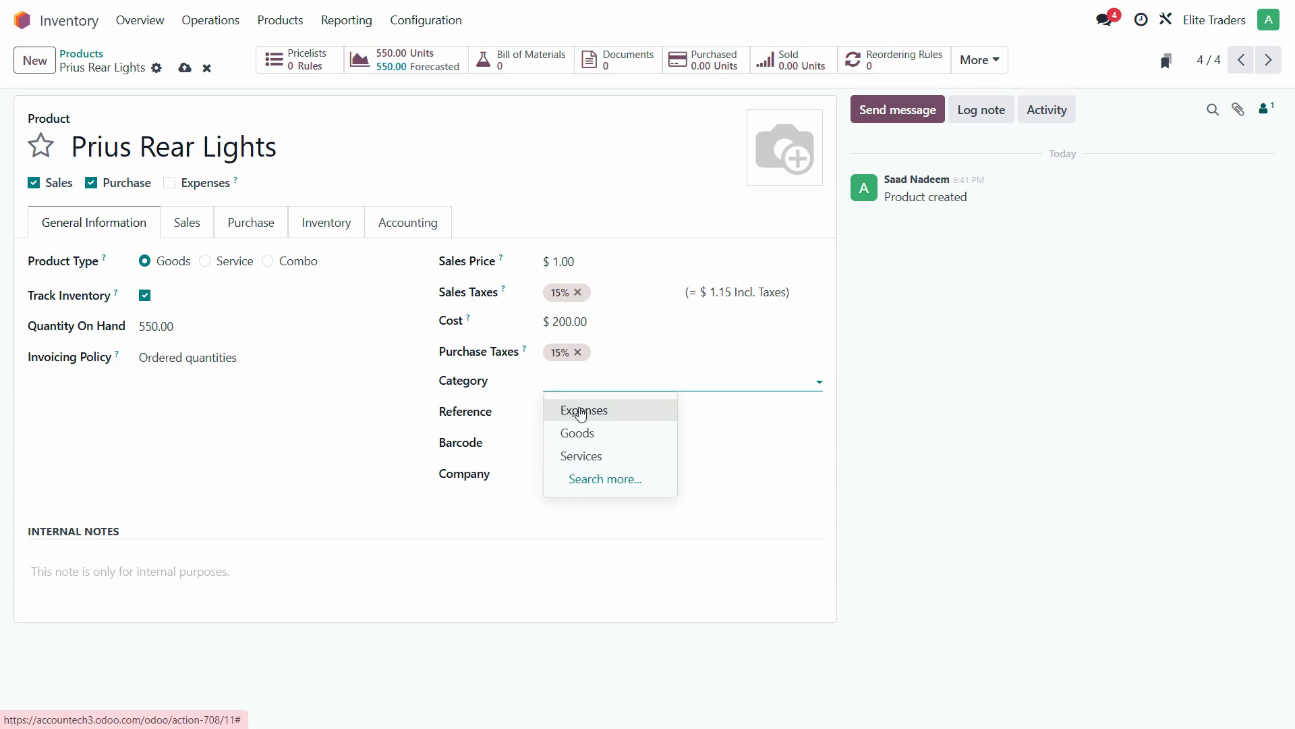
left_click(582, 435)
left_click(580, 473)
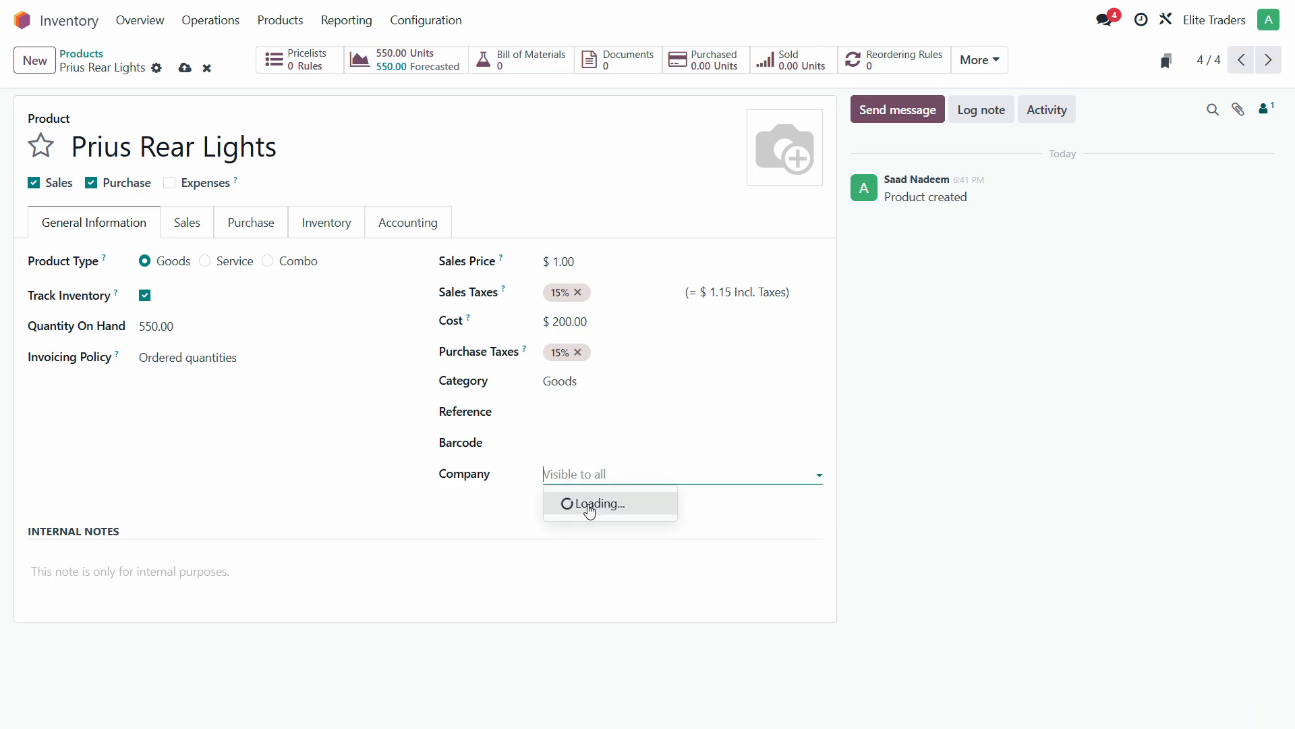
left_click(591, 511)
- Give Prius Rear Lights accounts 400000 income, 500000 expense and 999999 price difference, then save
left_click(188, 224)
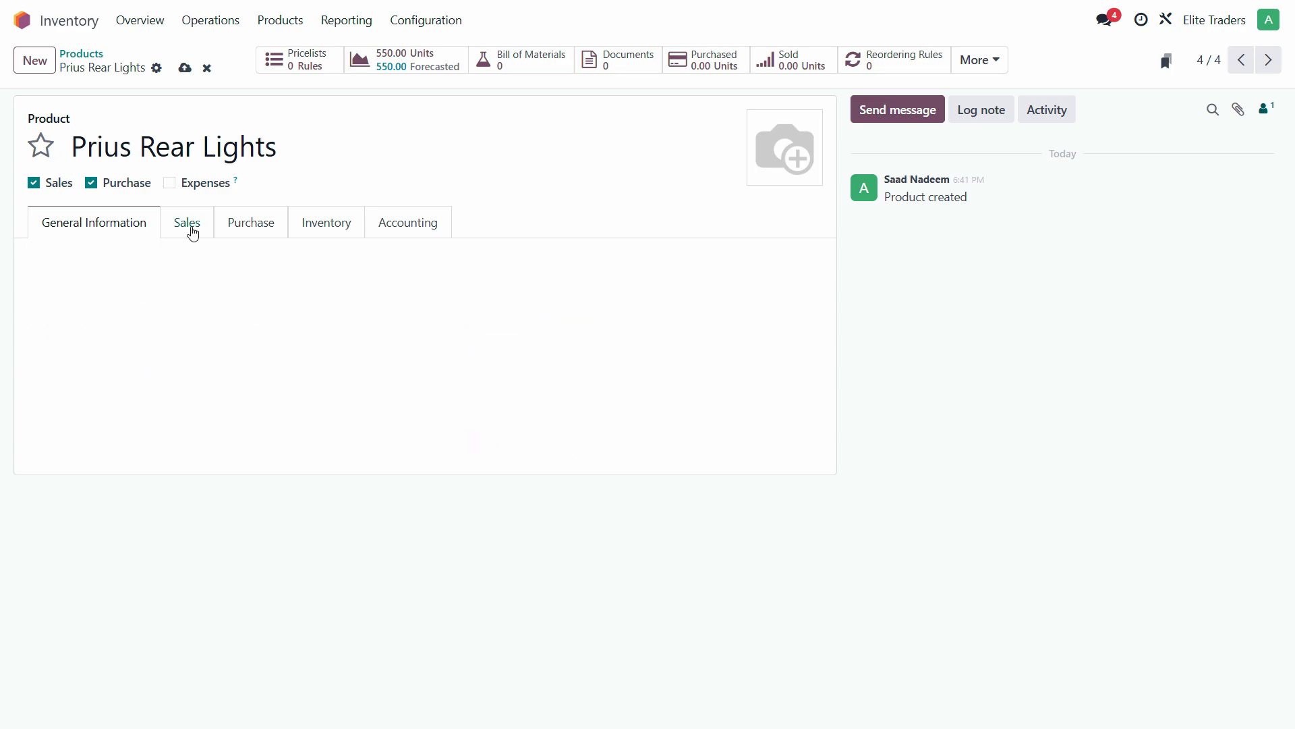
left_click(236, 228)
left_click(311, 227)
left_click(388, 223)
left_click(182, 321)
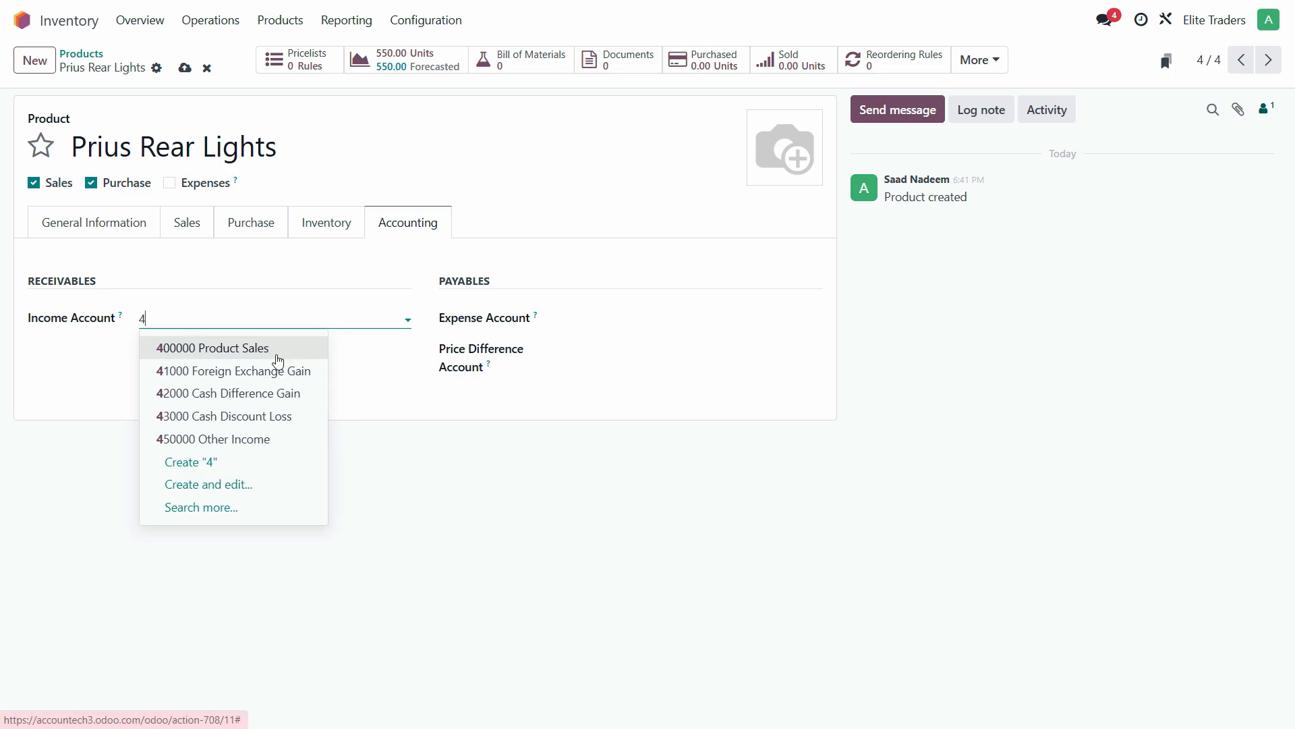
left_click(278, 345)
left_click(608, 317)
type("5")
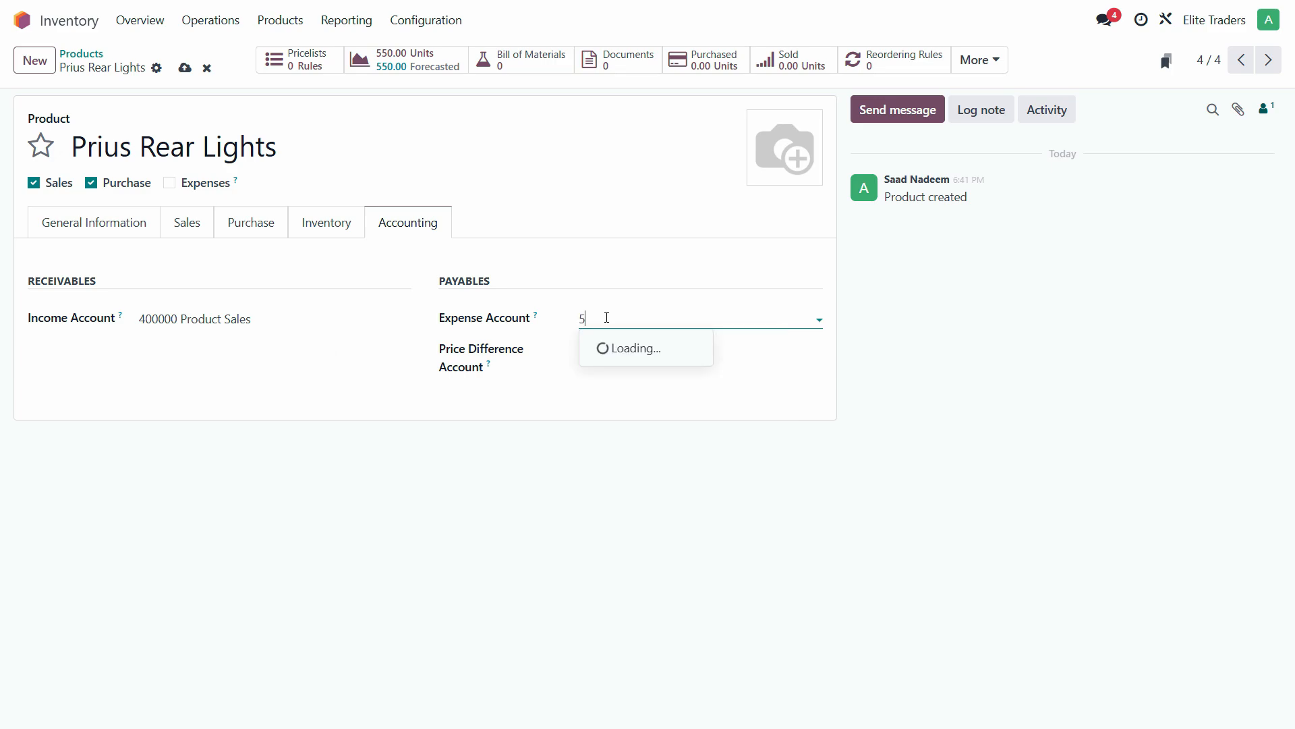
left_click(602, 345)
left_click(627, 355)
type("999")
left_click(641, 378)
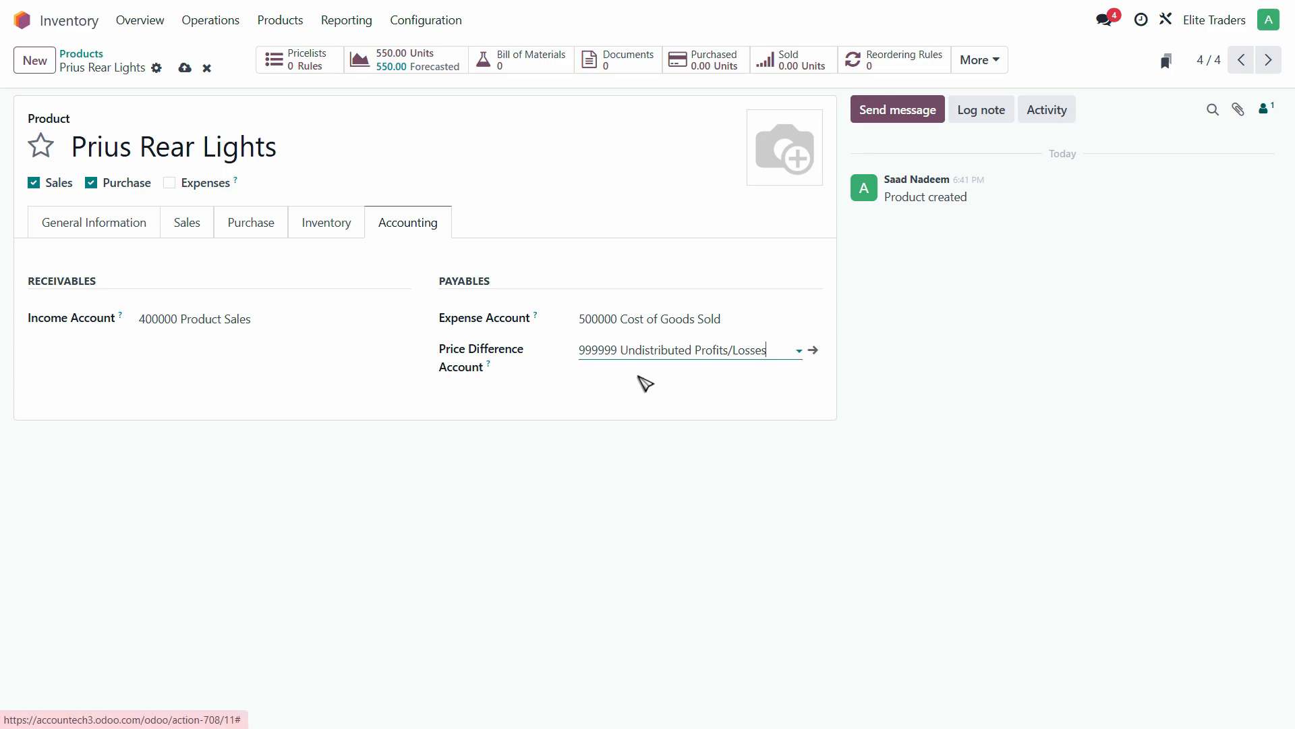
left_click(185, 69)
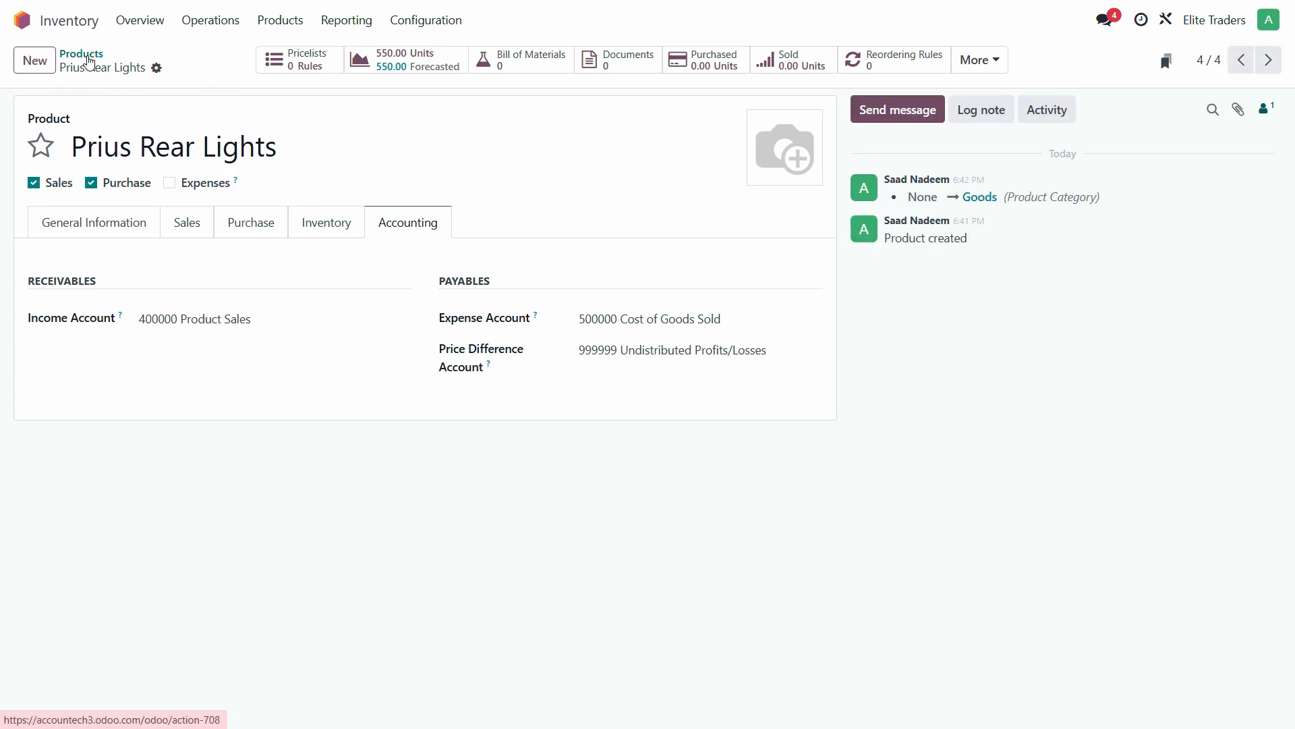
- Check the four Goods products list, then open Accounting's Chart of Accounts with the Favorites filter cleared
left_click(81, 54)
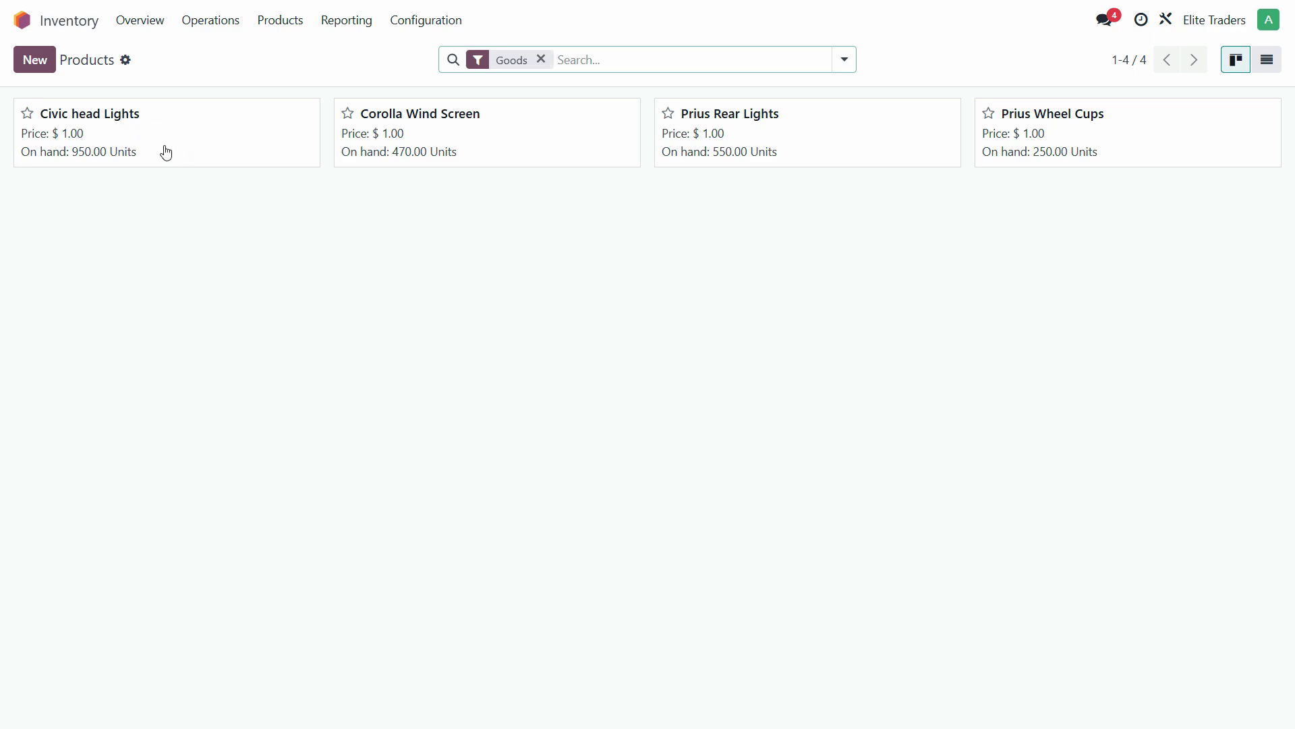
left_click(59, 21)
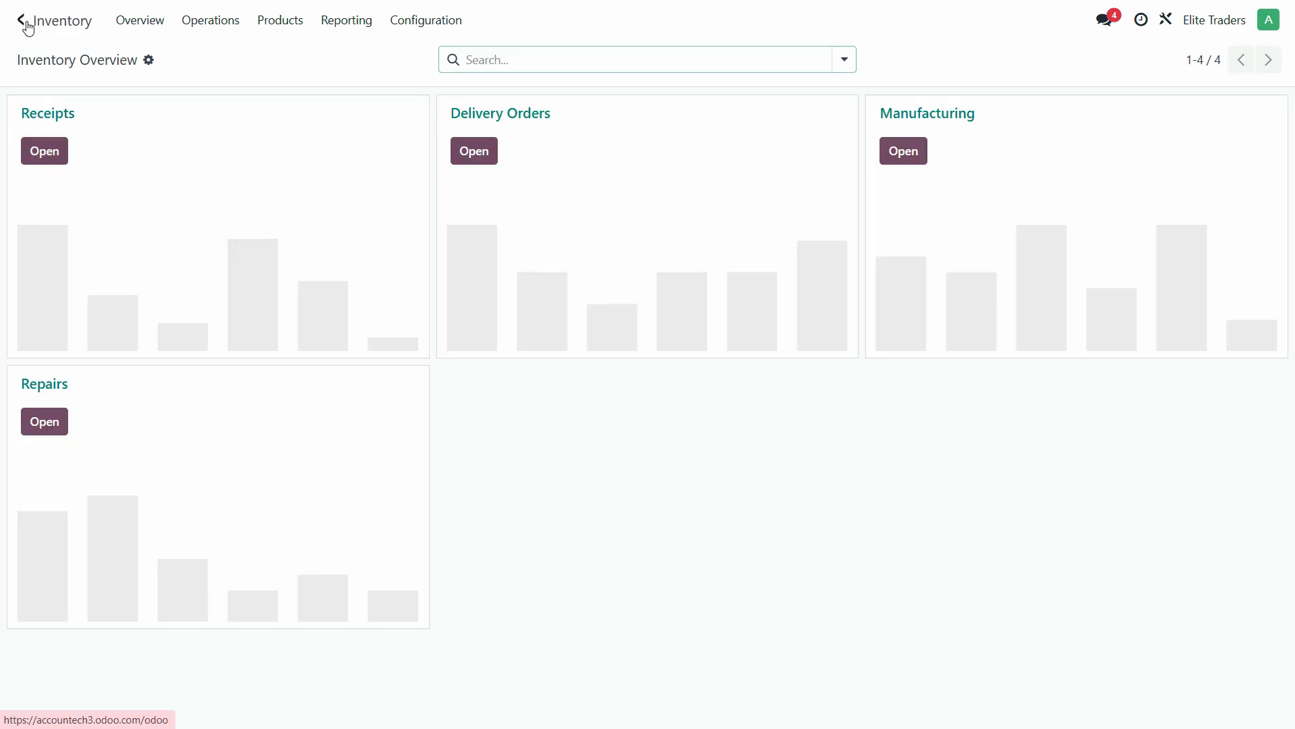
left_click(23, 27)
left_click(485, 270)
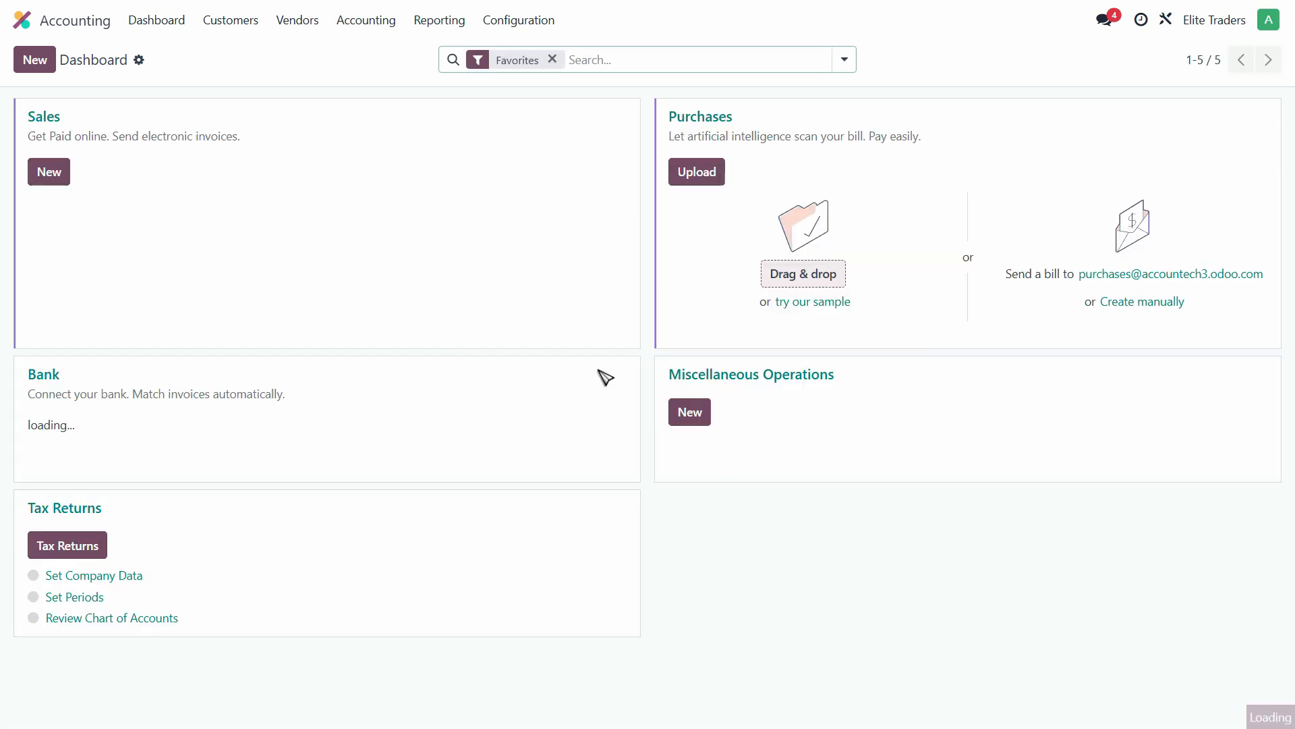
left_click(552, 59)
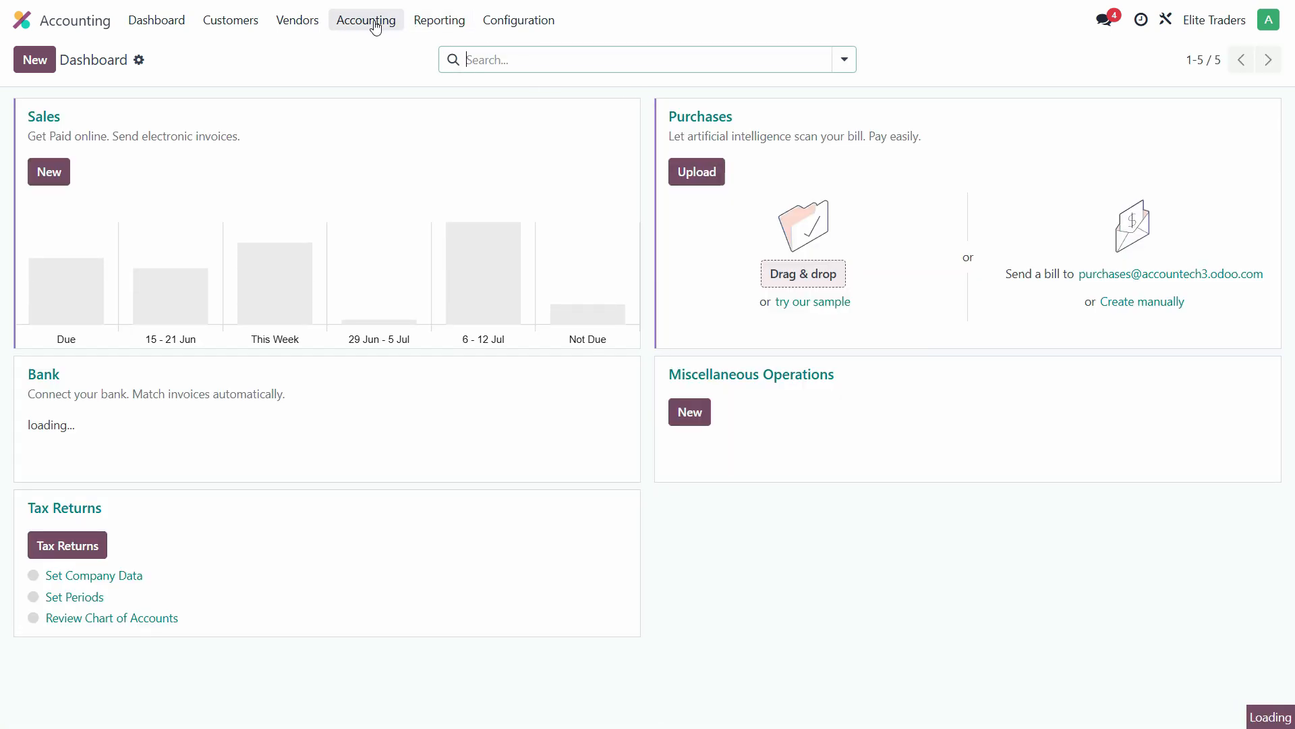
left_click(516, 24)
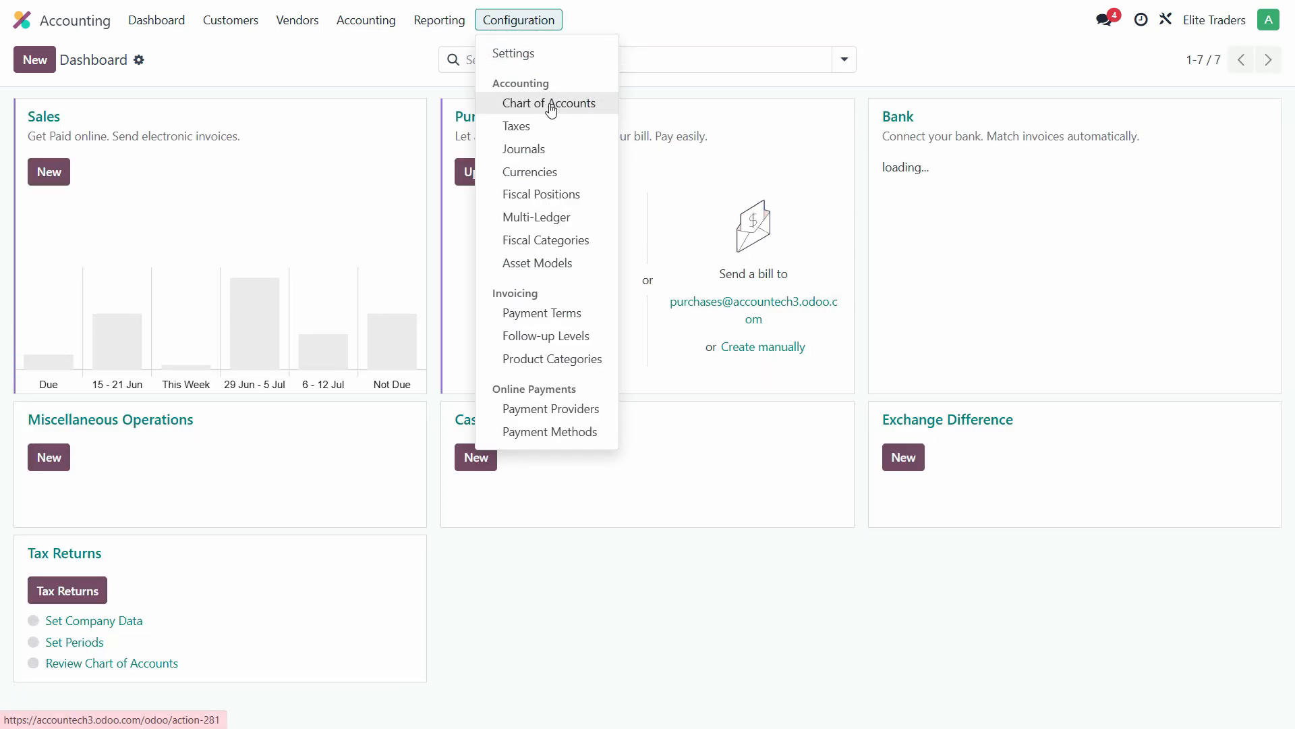
left_click(549, 104)
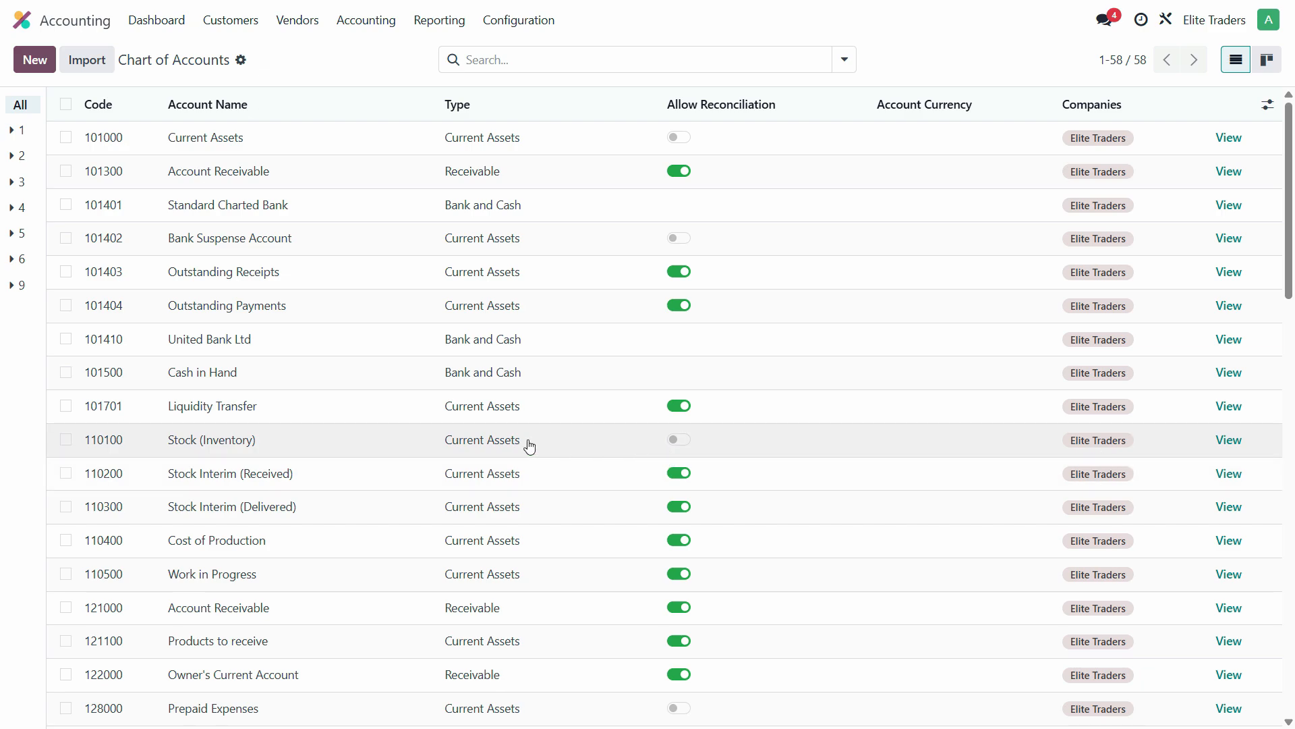
- Inspect account 110100 Stock (Inventory) showing a 0.00 balance, then go back to the apps screen
left_click(1239, 446)
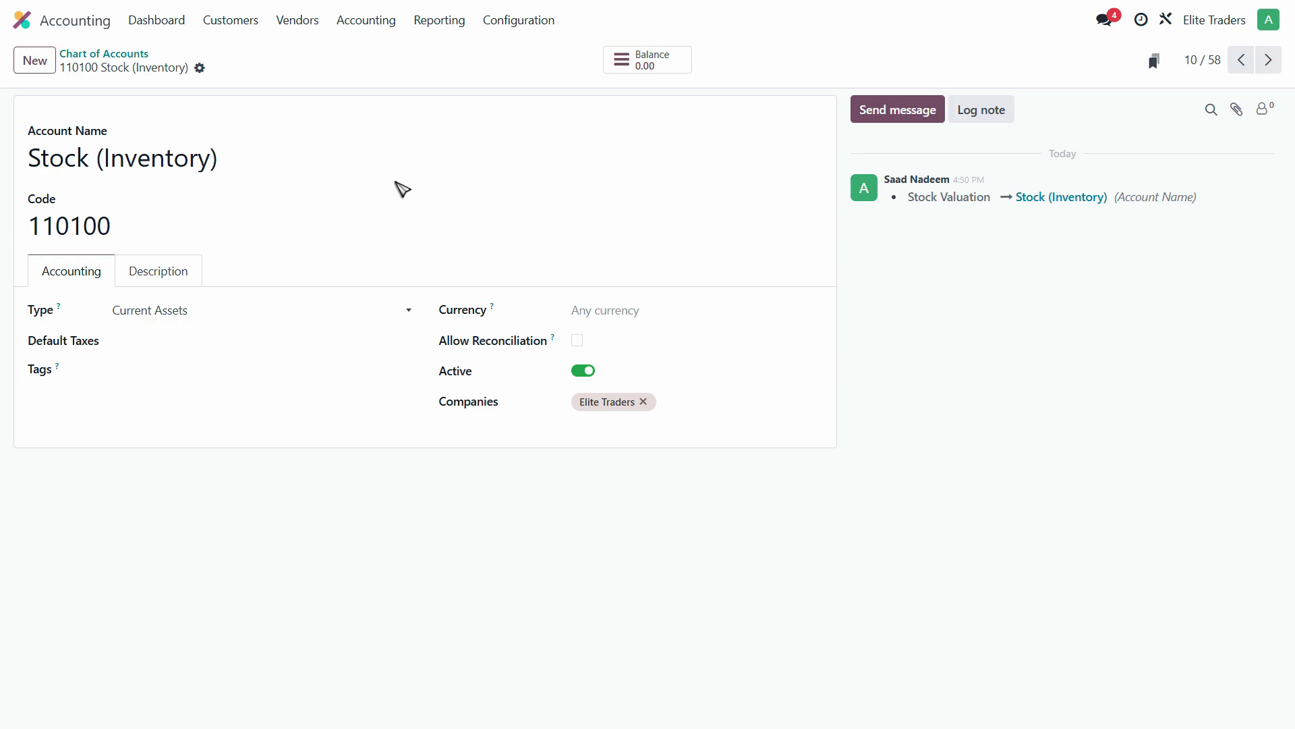
left_click(21, 23)
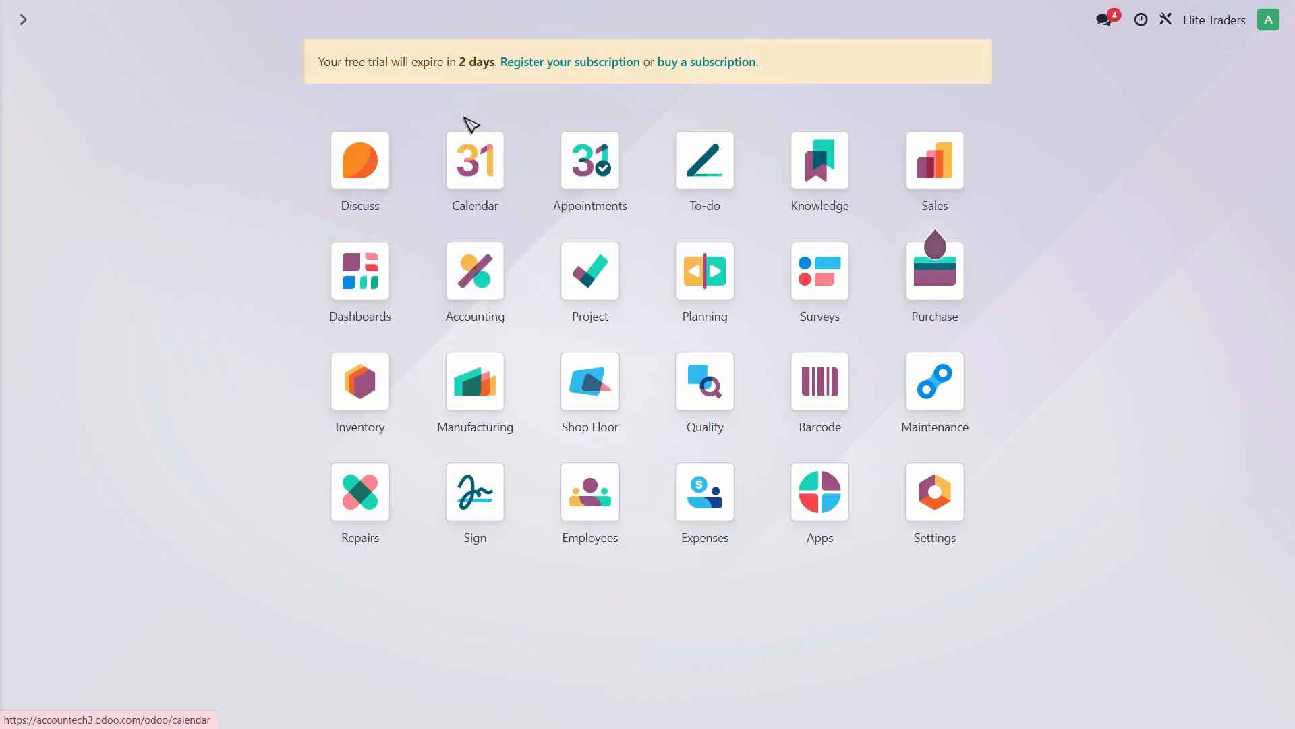
- View the Inventory Stock report: four products, 2,220.00 units, $453,000.00 total value
left_click(367, 401)
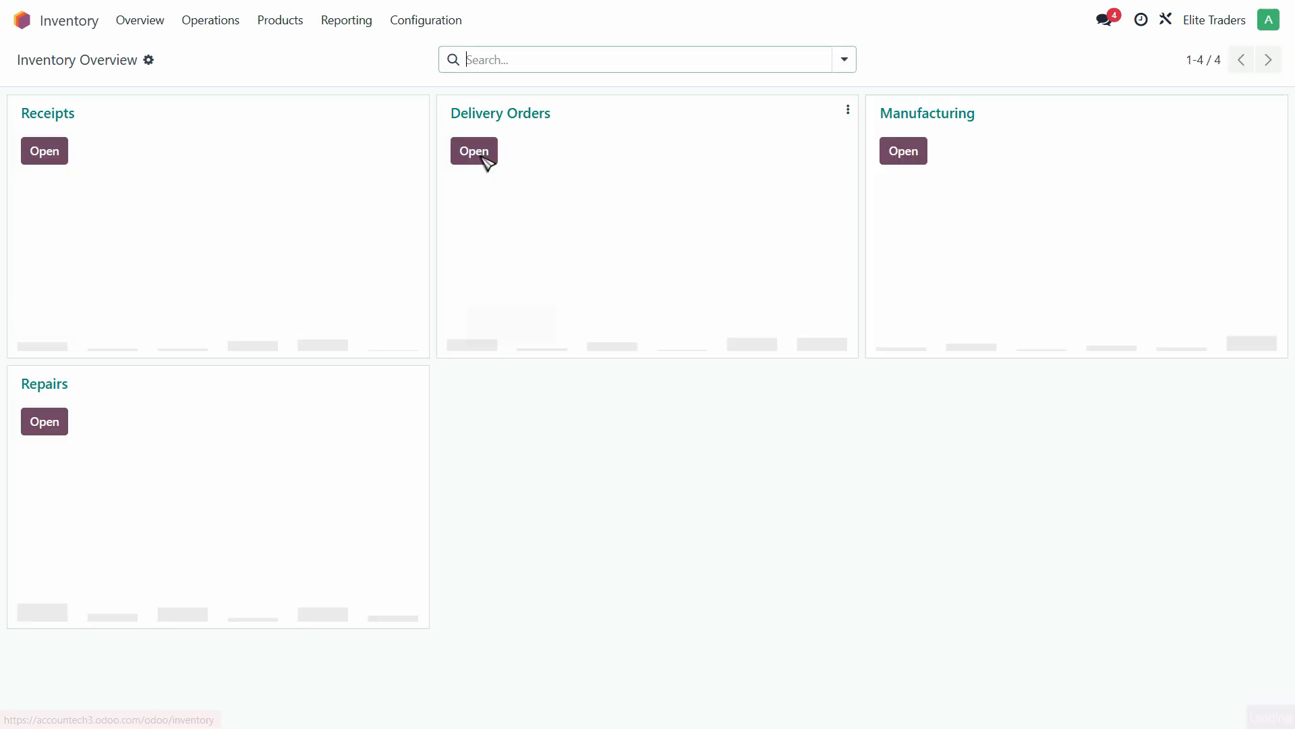
left_click(303, 58)
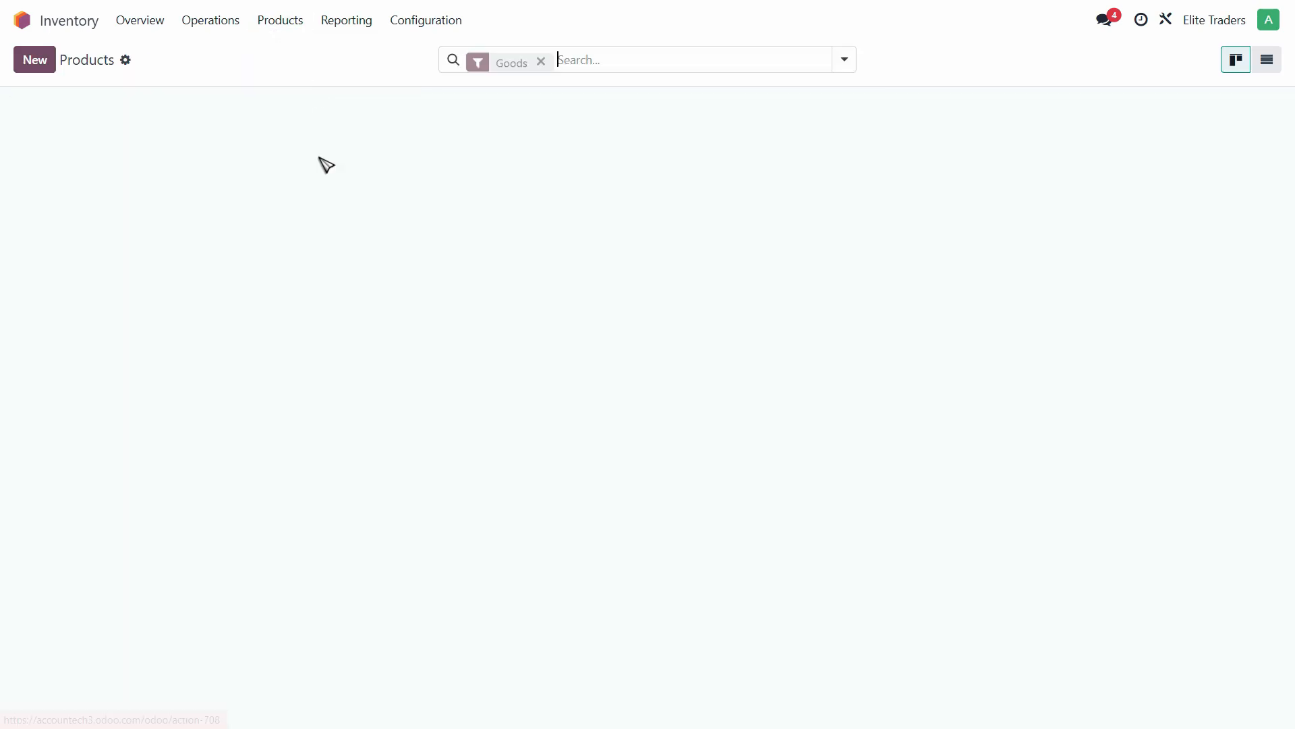
left_click(442, 25)
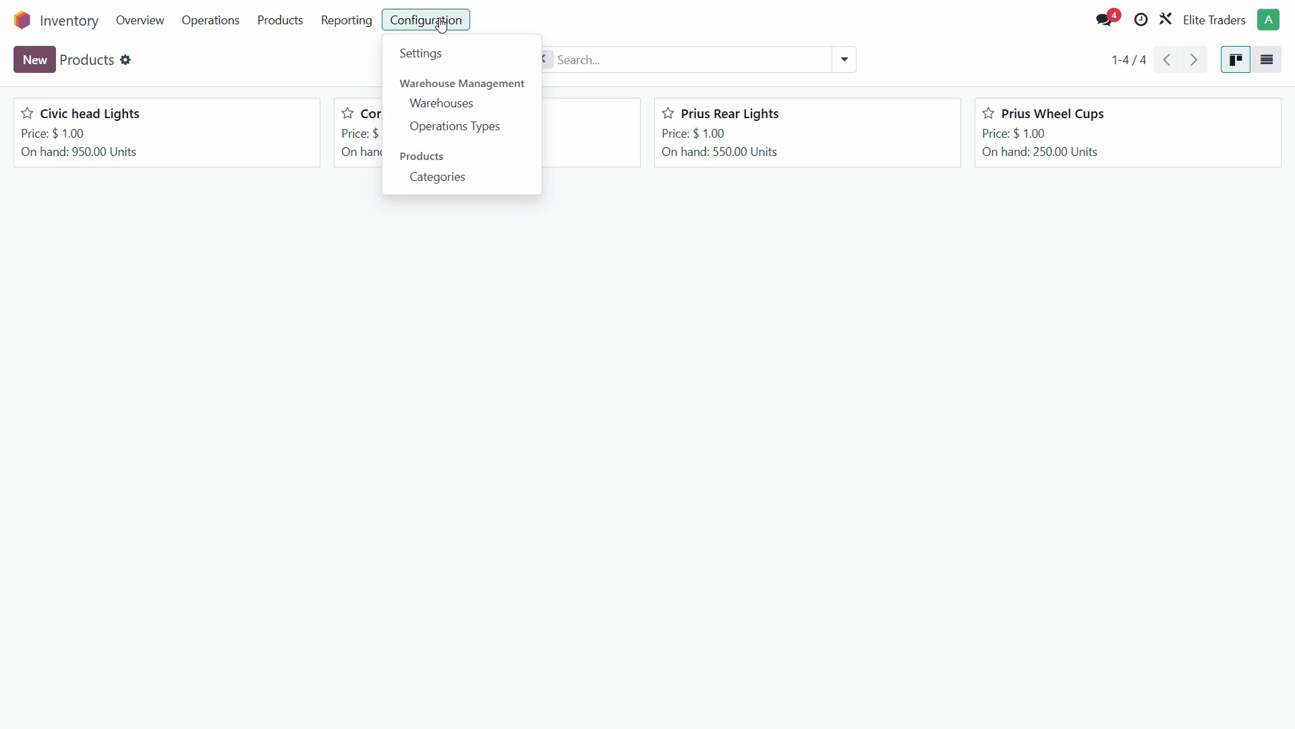
left_click(359, 23)
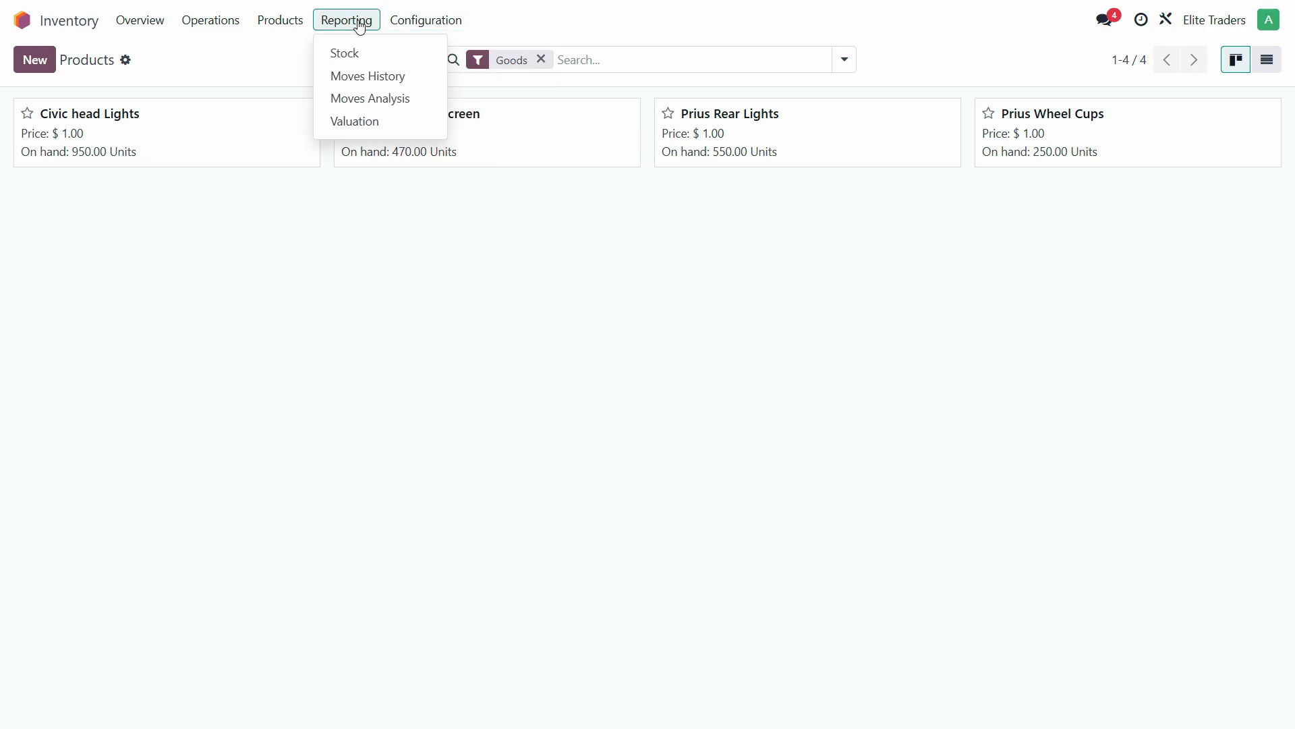
left_click(373, 62)
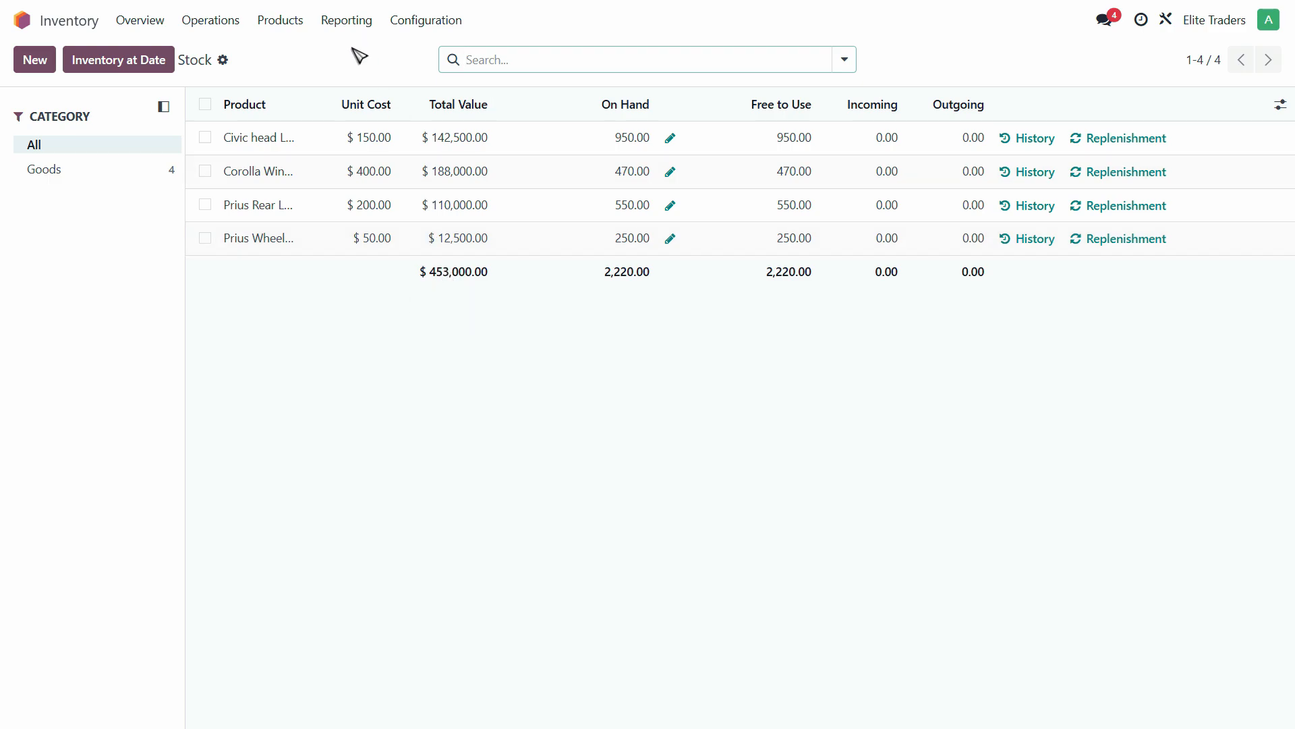
left_click(292, 27)
left_click(291, 28)
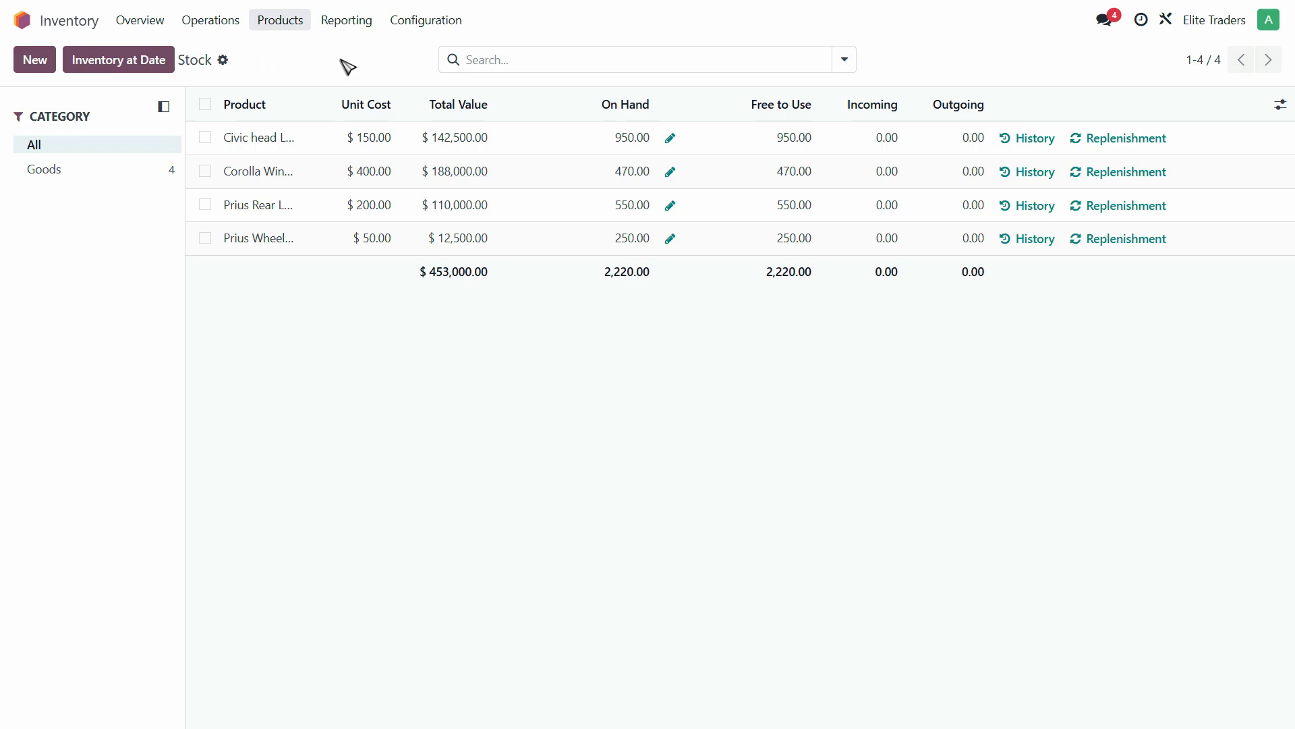
left_click(354, 21)
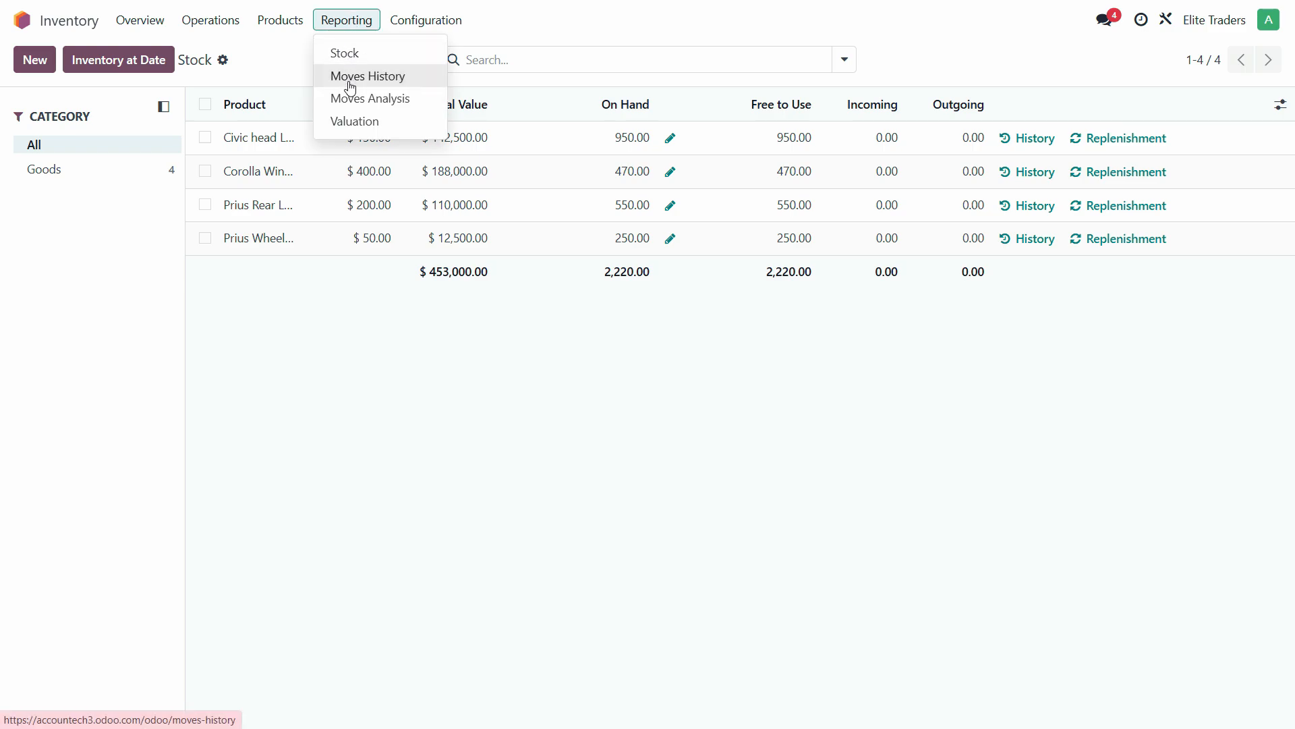
left_click(431, 22)
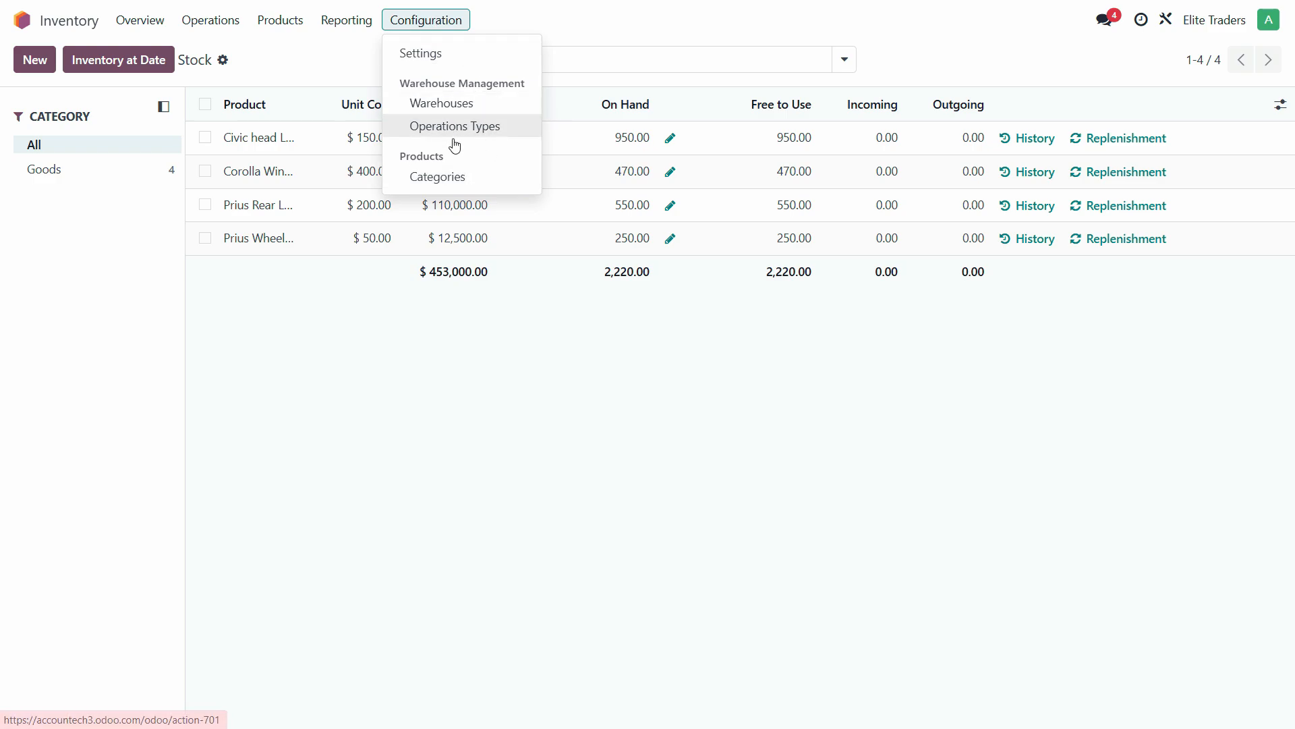
- Set the Goods product category's costing method to Average Cost (AVCO)
left_click(438, 177)
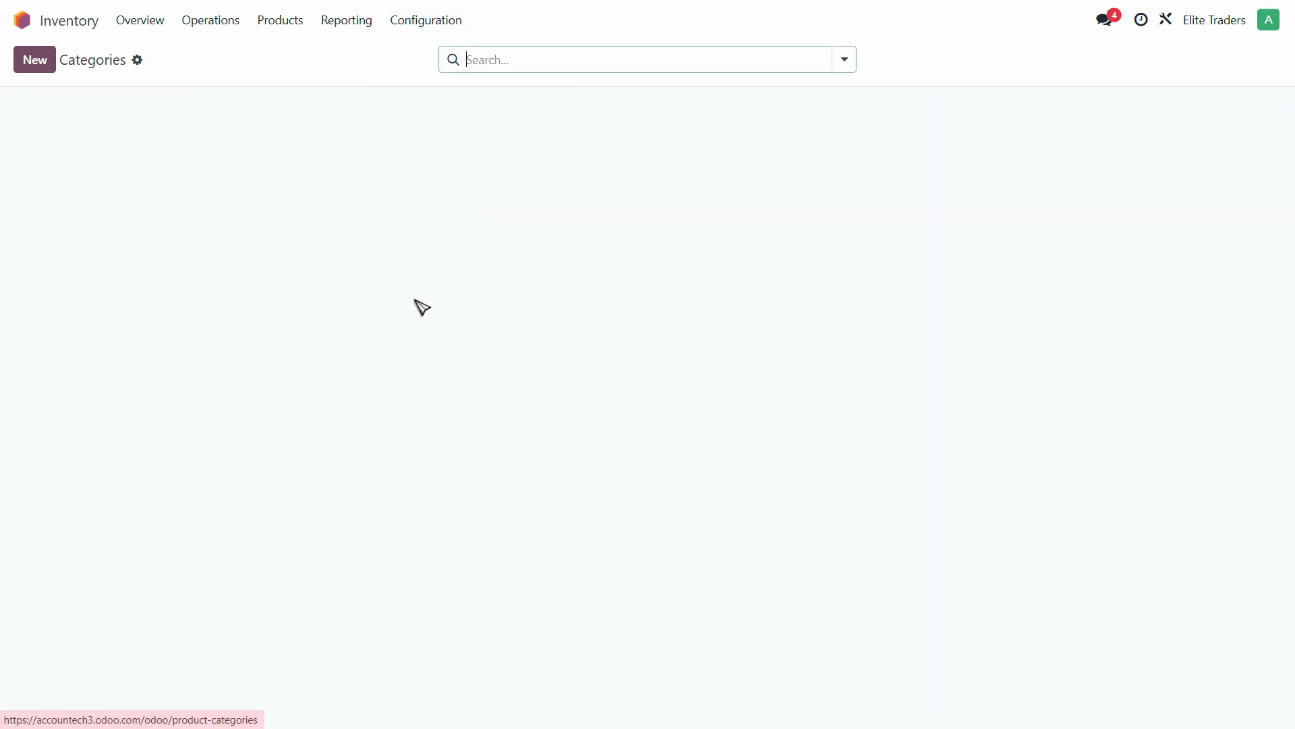
left_click(79, 179)
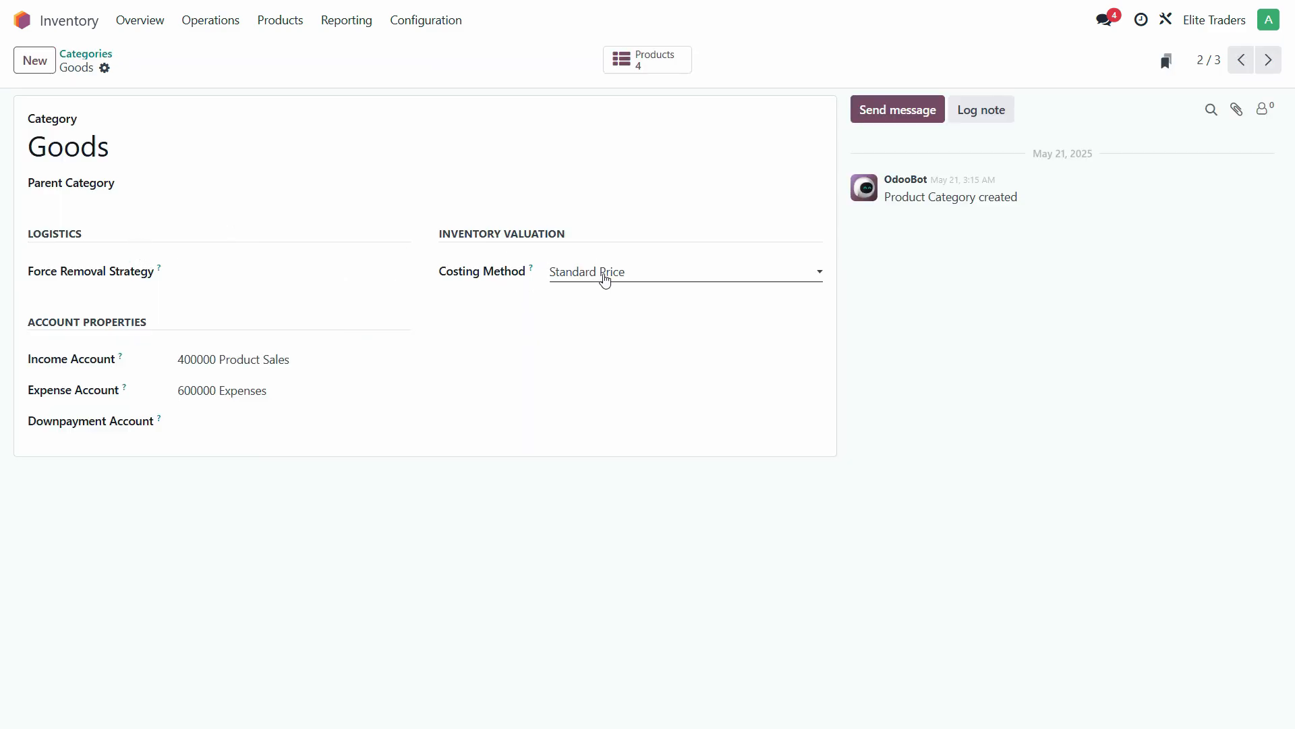
left_click(624, 281)
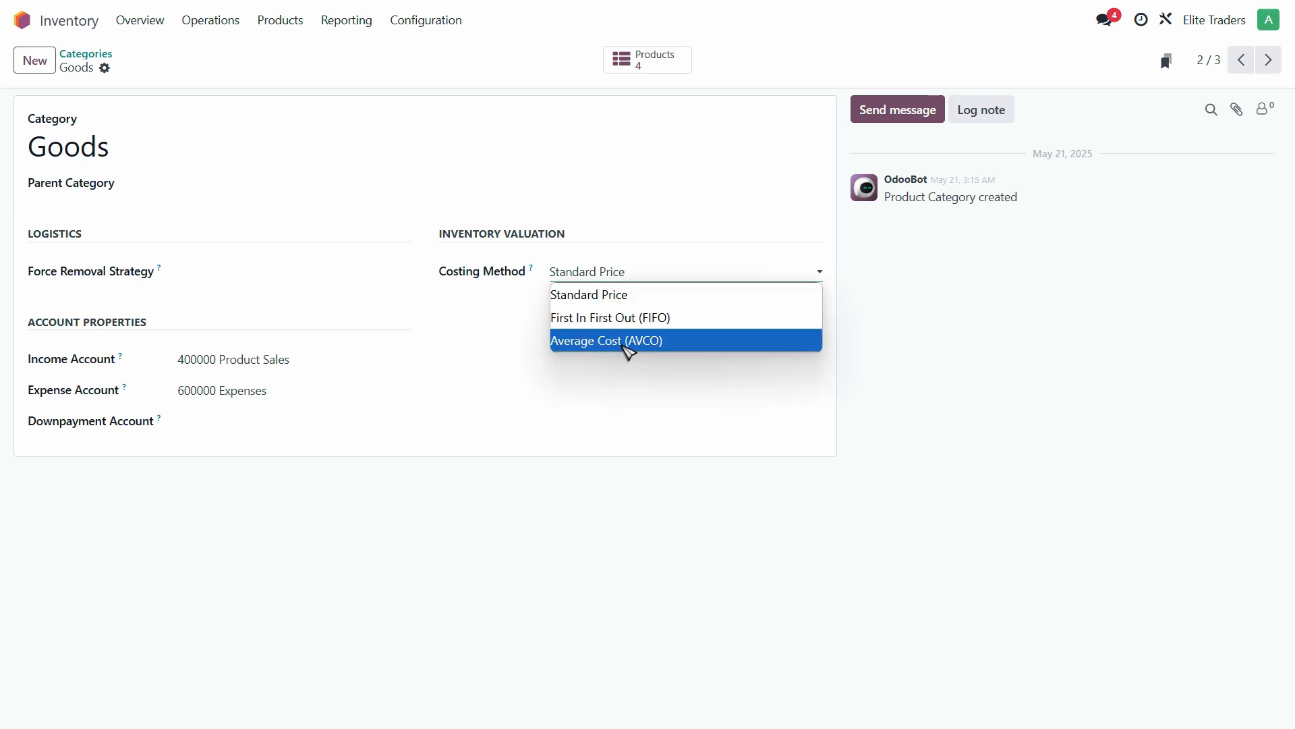
left_click(626, 341)
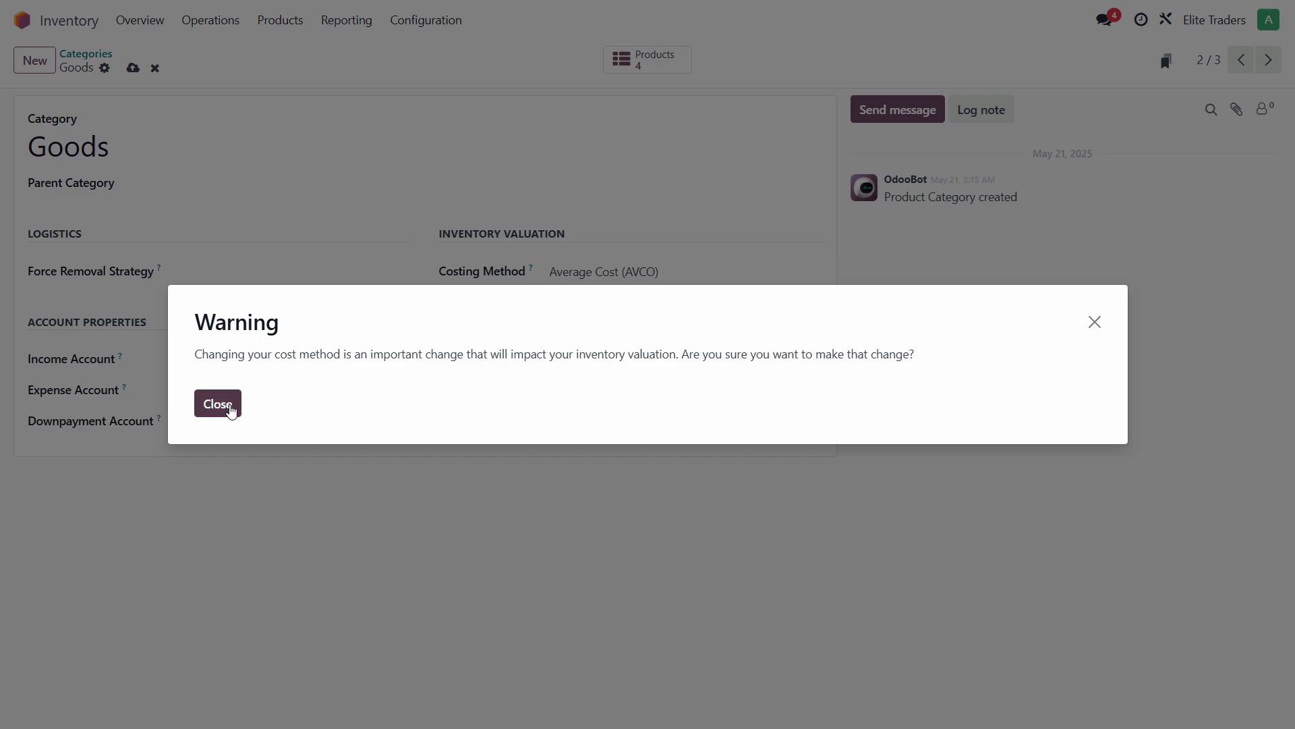
left_click(218, 404)
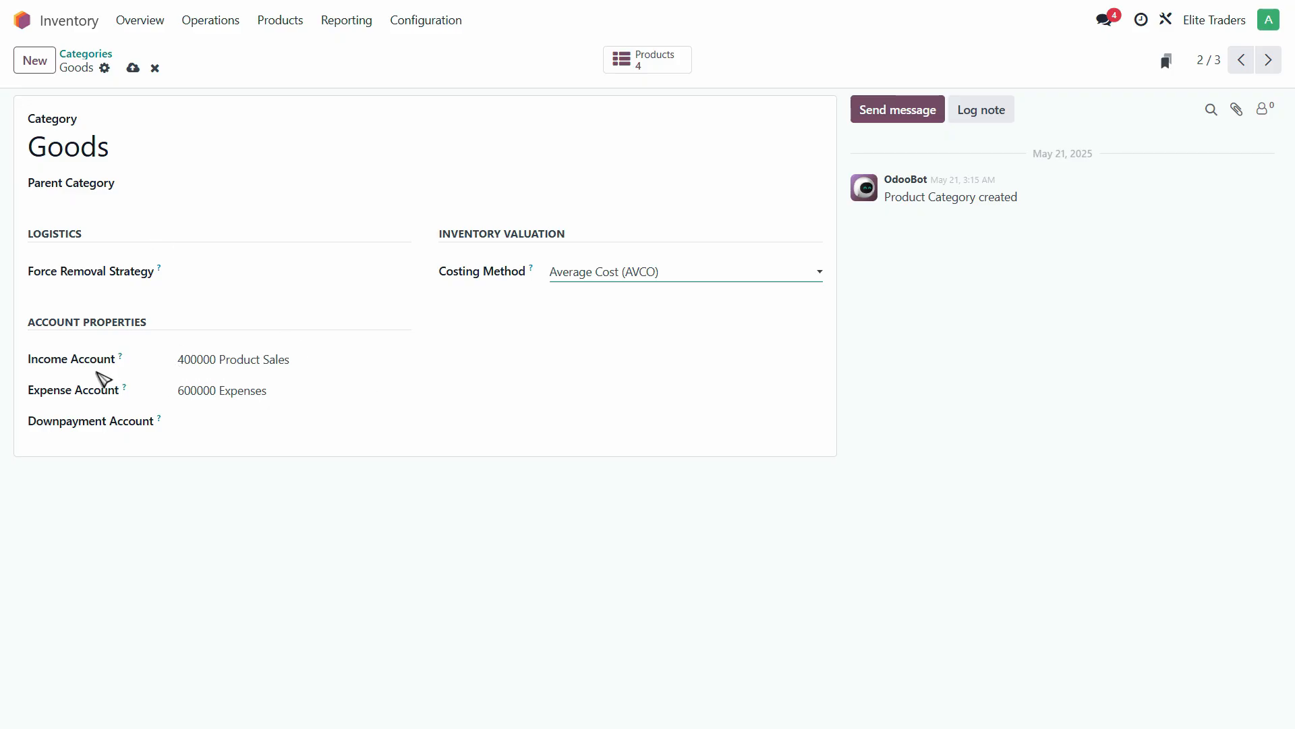
- Set the Goods expense account to 500000 Cost of Goods Sold and save the category
left_click(328, 391)
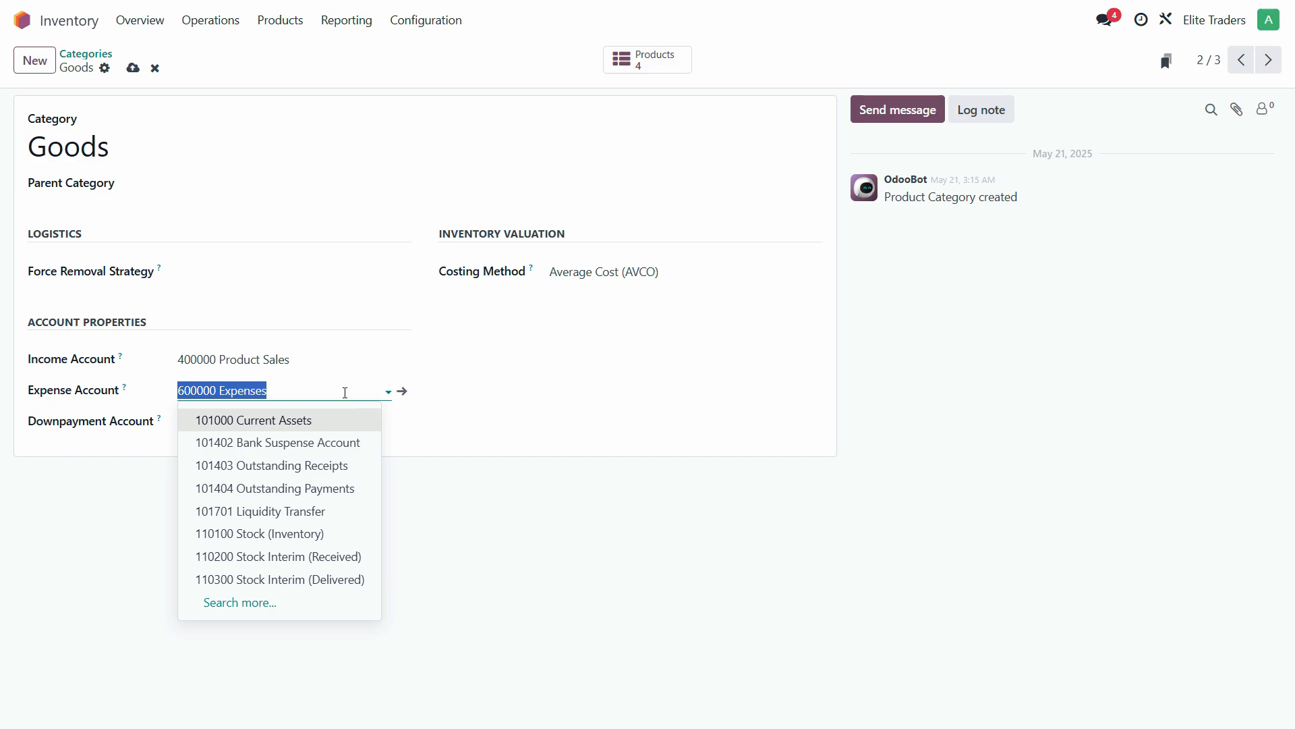
type("5")
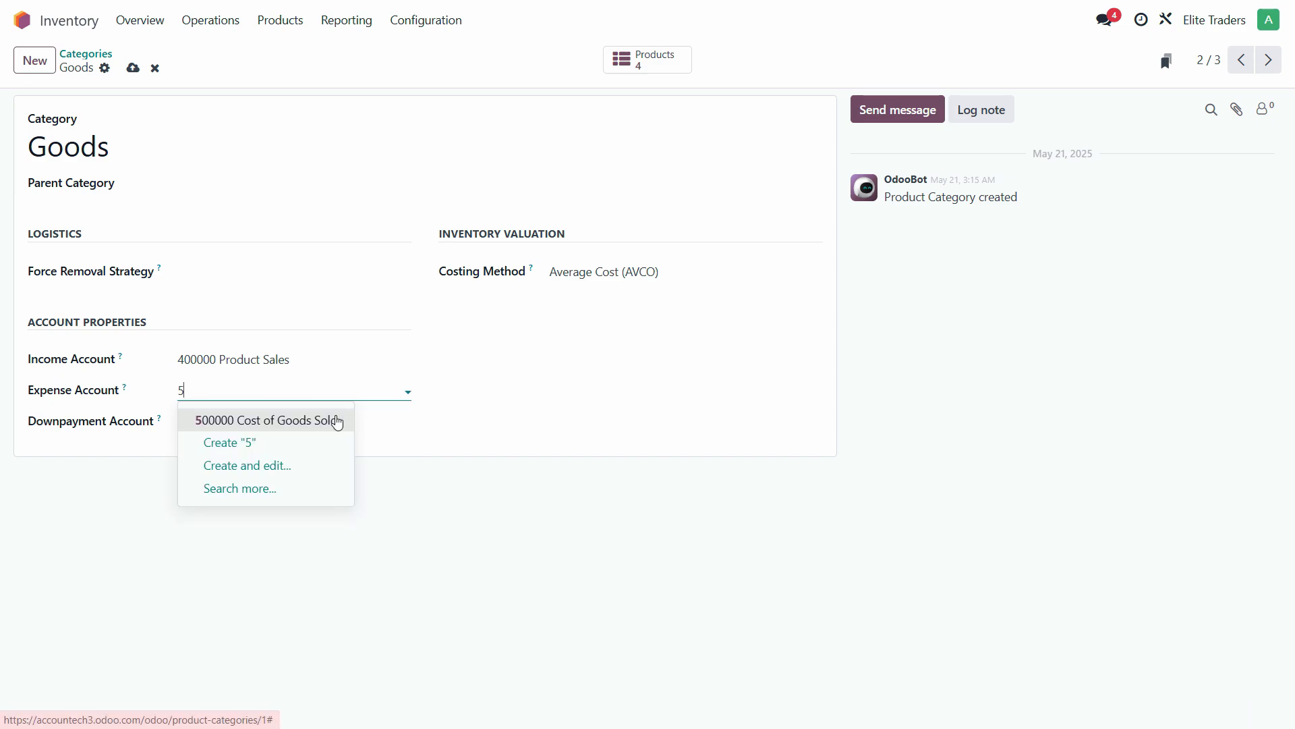
left_click(336, 419)
left_click(270, 423)
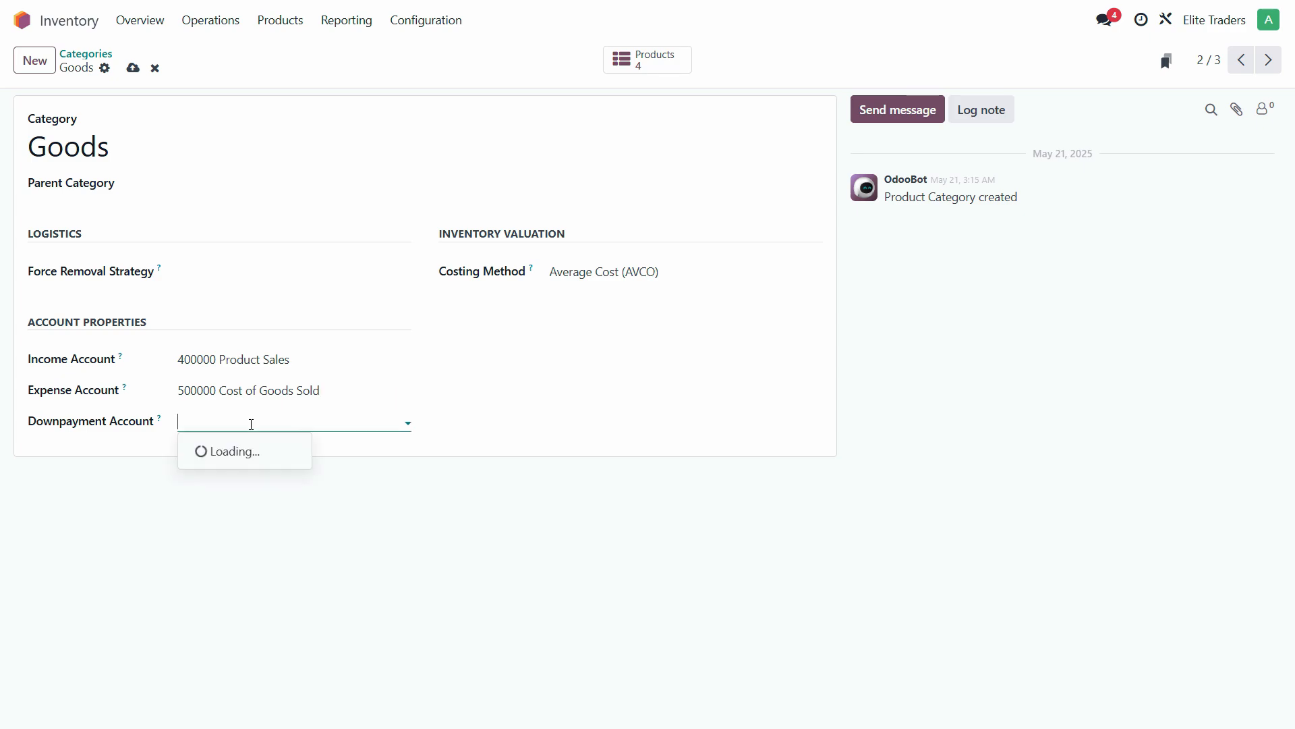
left_click(439, 511)
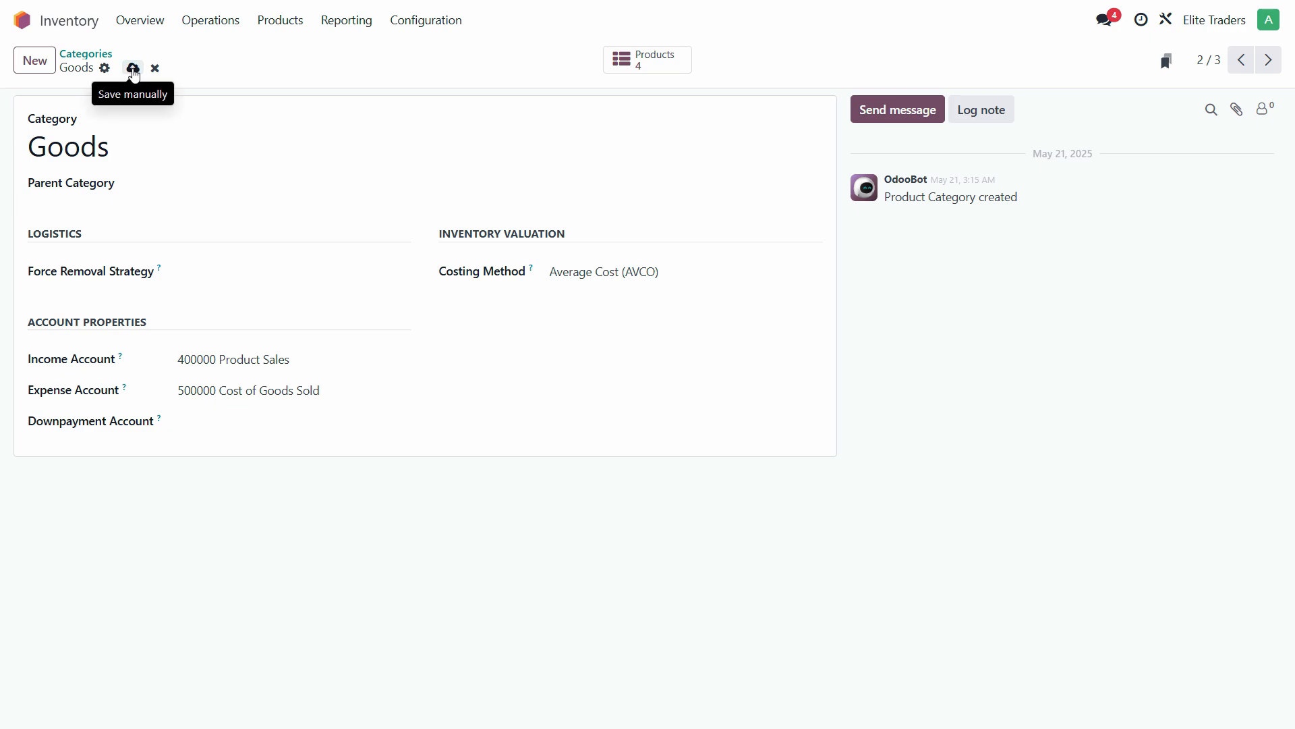
left_click(133, 69)
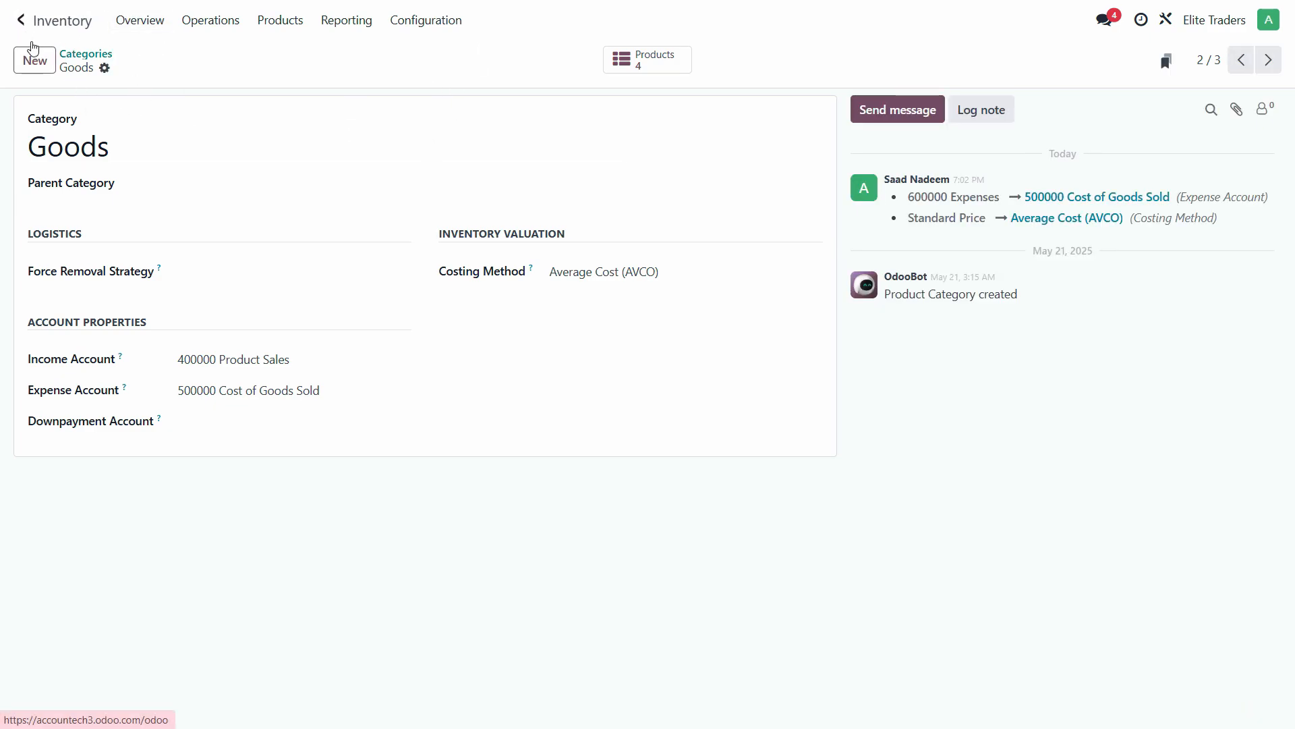
left_click(23, 25)
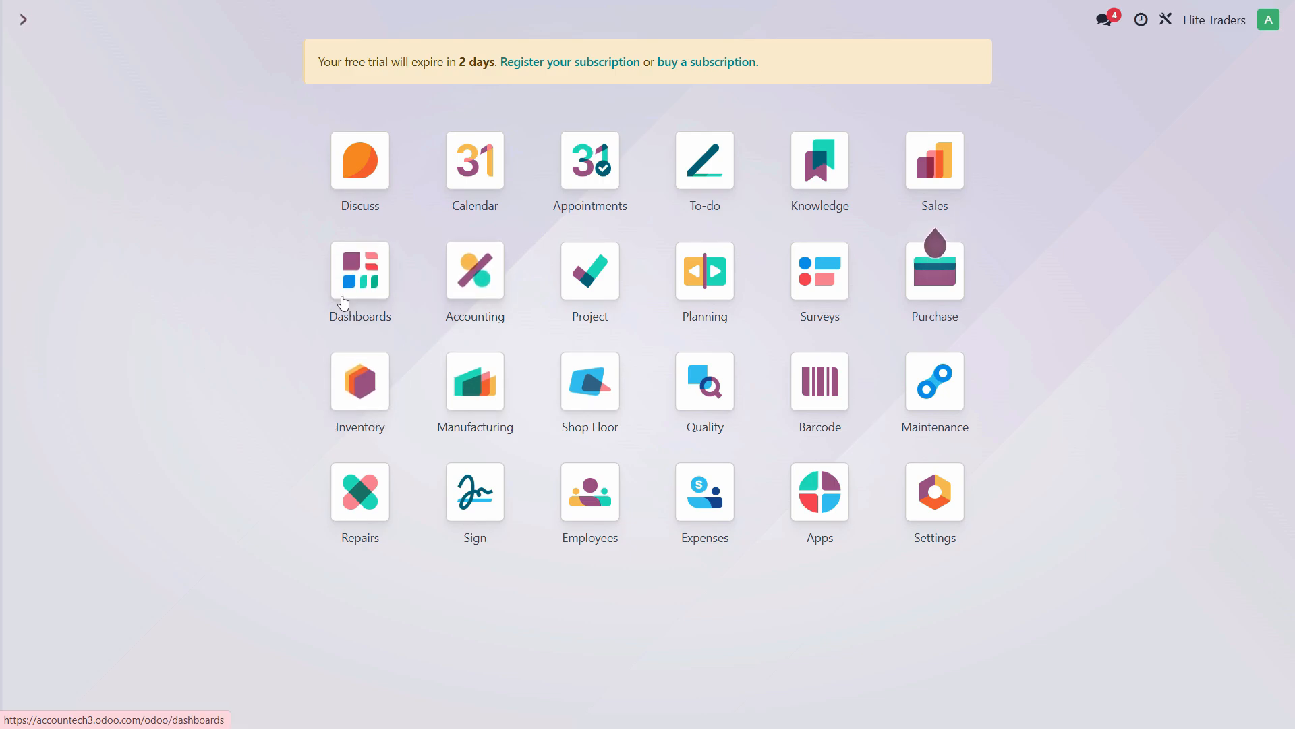
- Open the Accounting Journal Entries list with the Posted filter removed
left_click(480, 289)
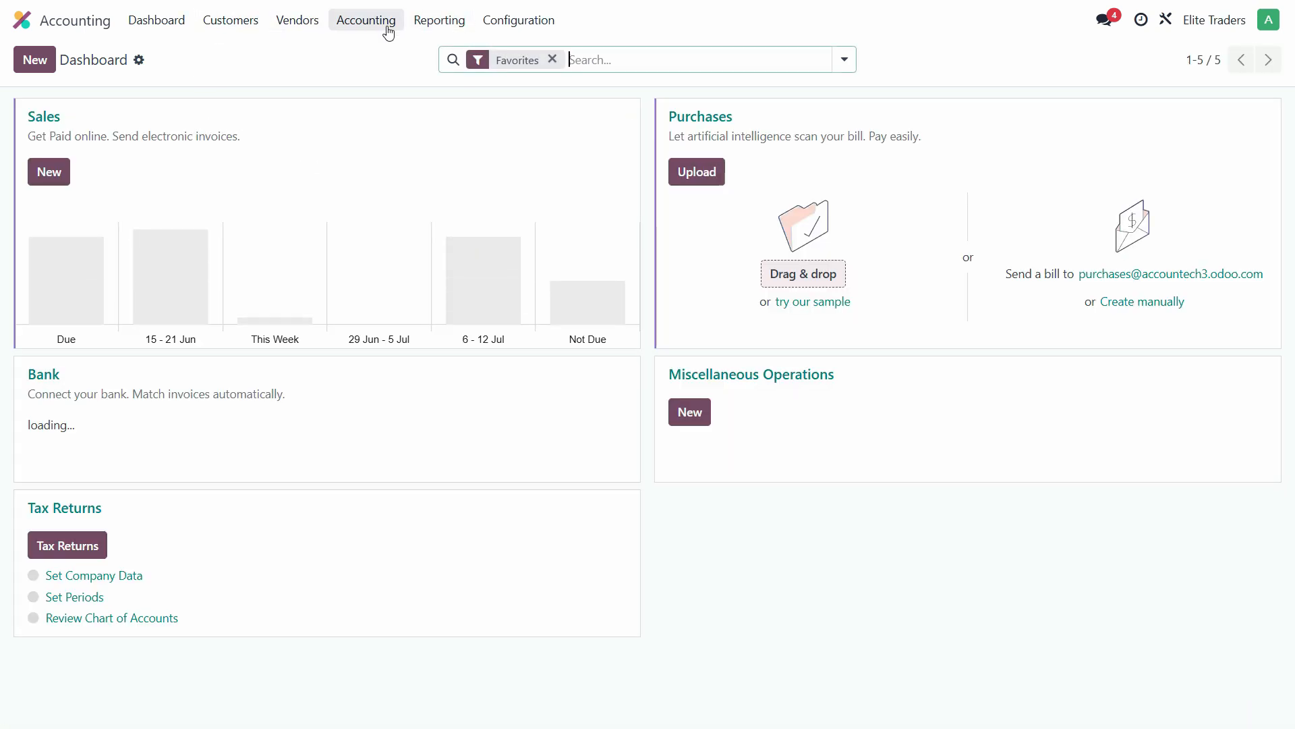
left_click(508, 25)
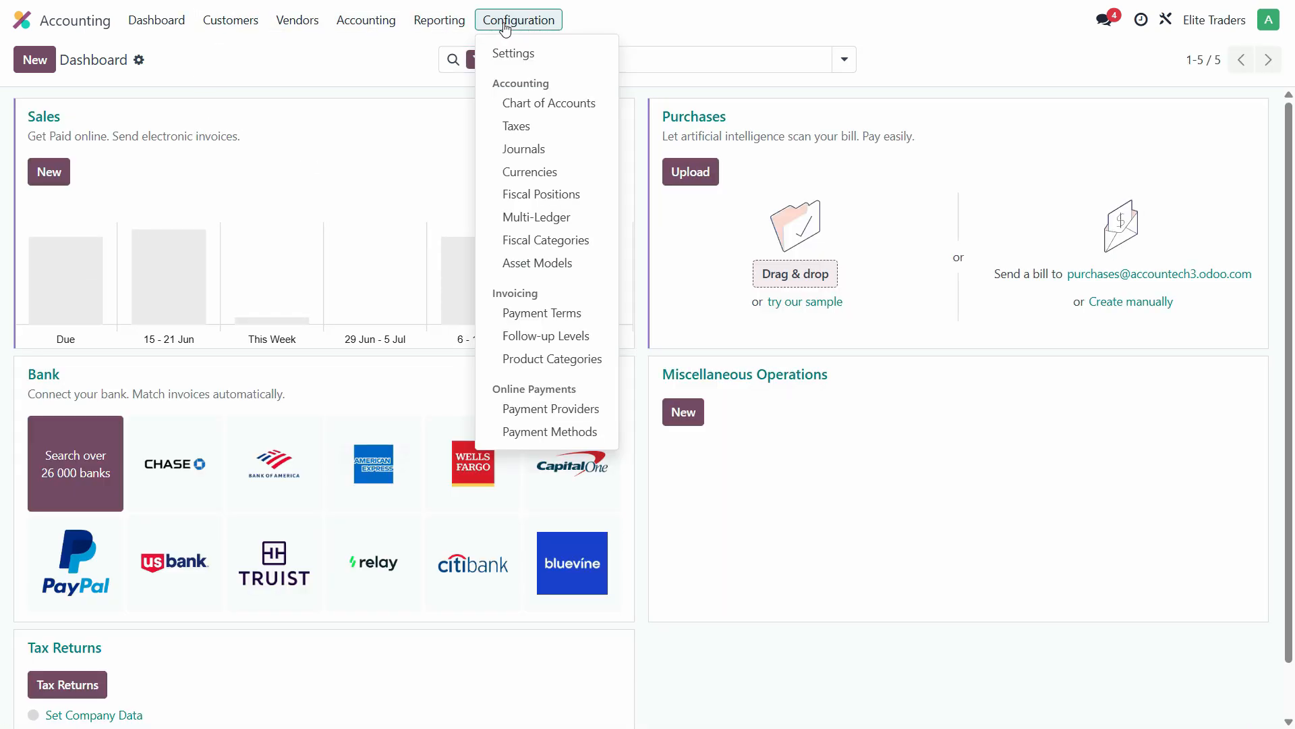
left_click(370, 22)
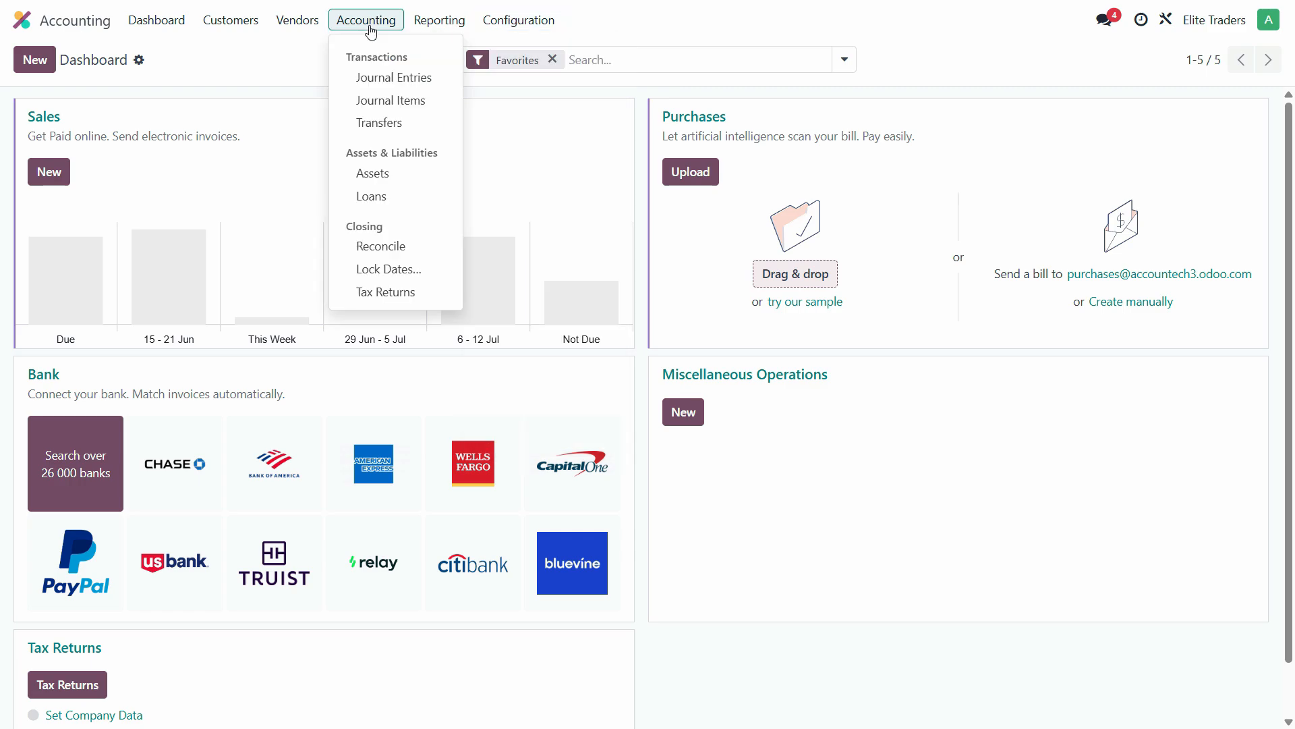
left_click(402, 74)
left_click(377, 29)
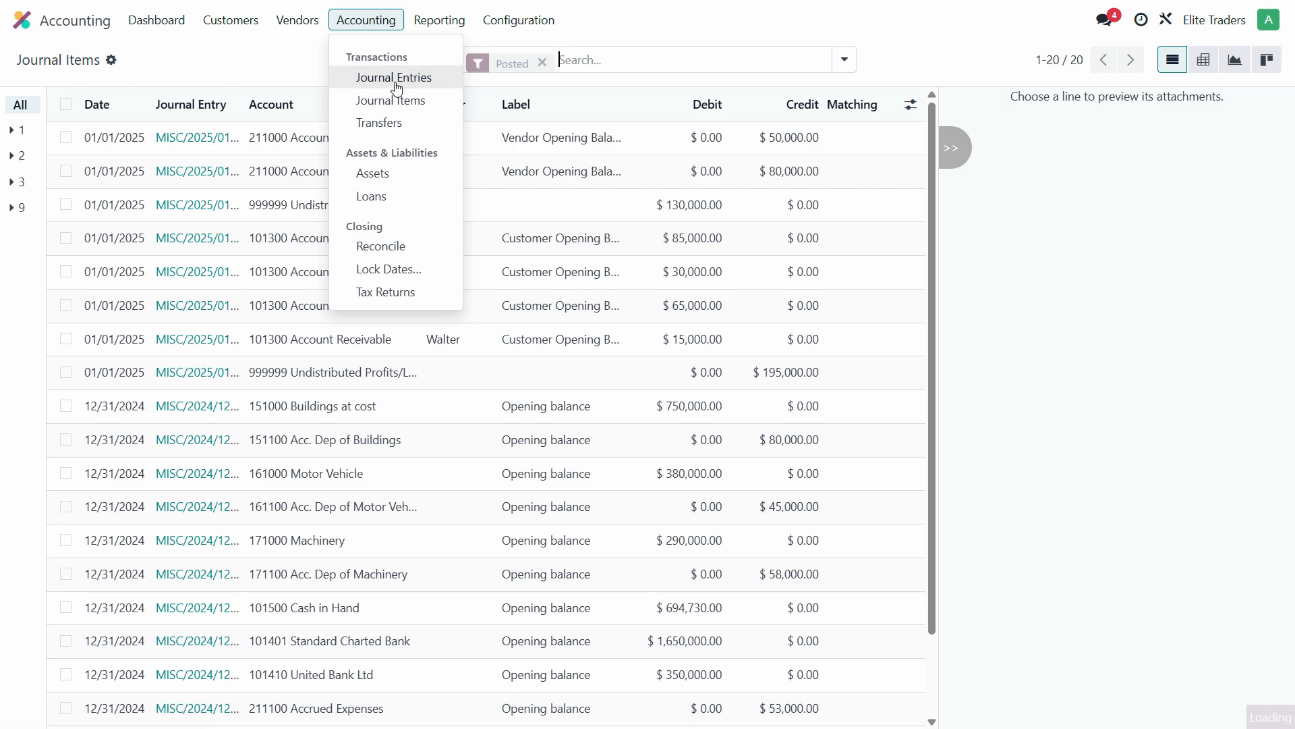
left_click(386, 79)
left_click(542, 59)
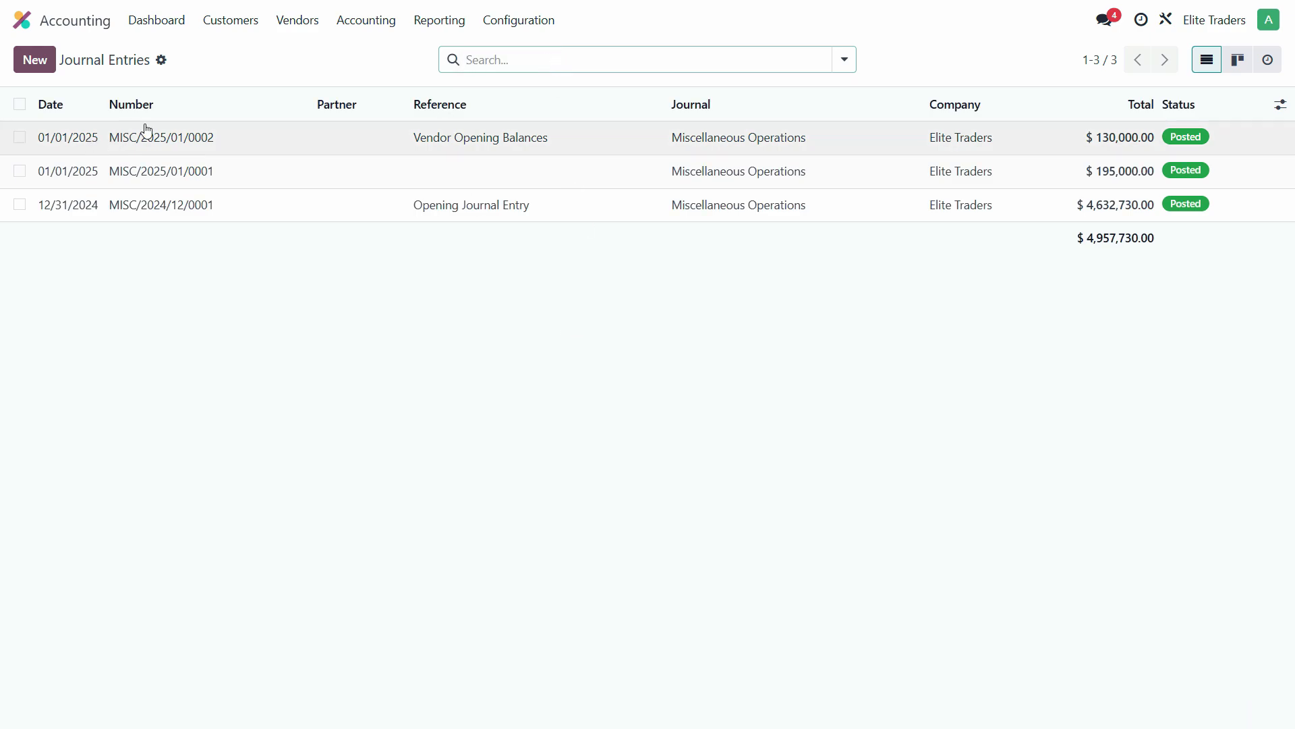
- Create a new entry referenced 'Inventory Opening Balance Adjustment', dated 01/01/2025
left_click(34, 60)
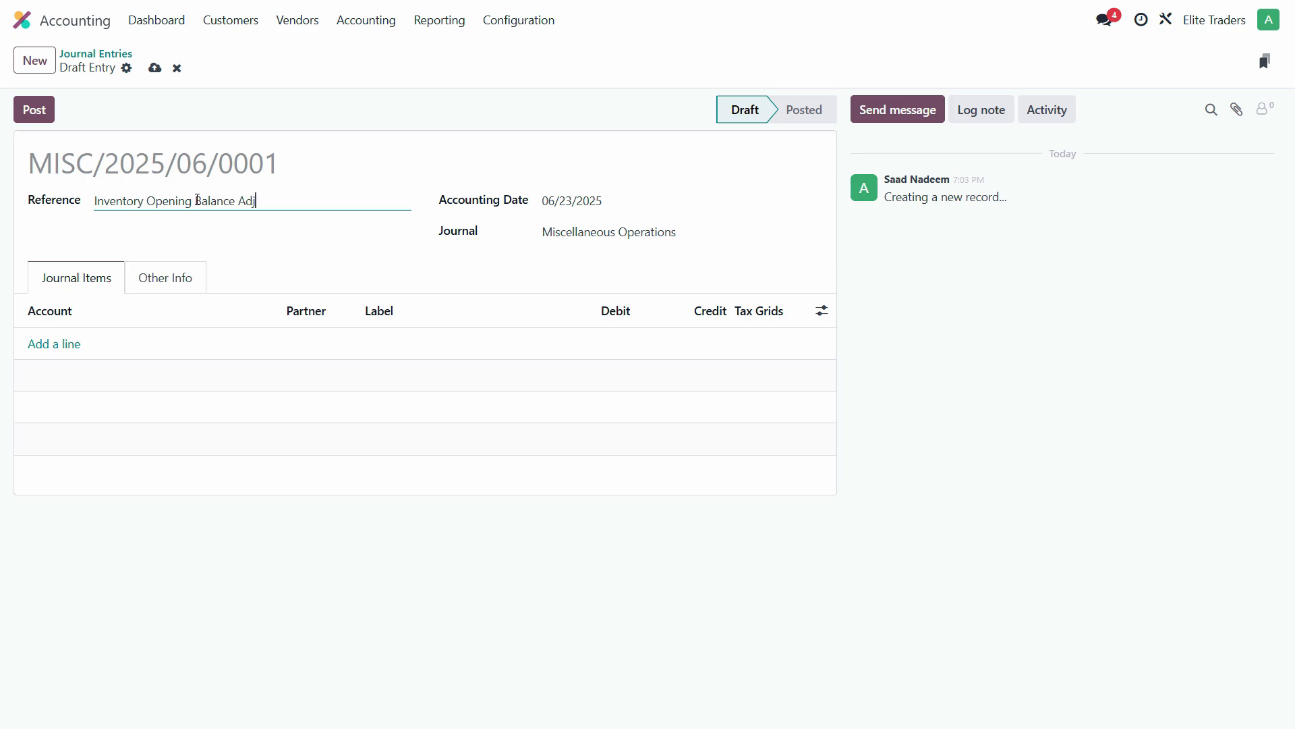
key("Tab")
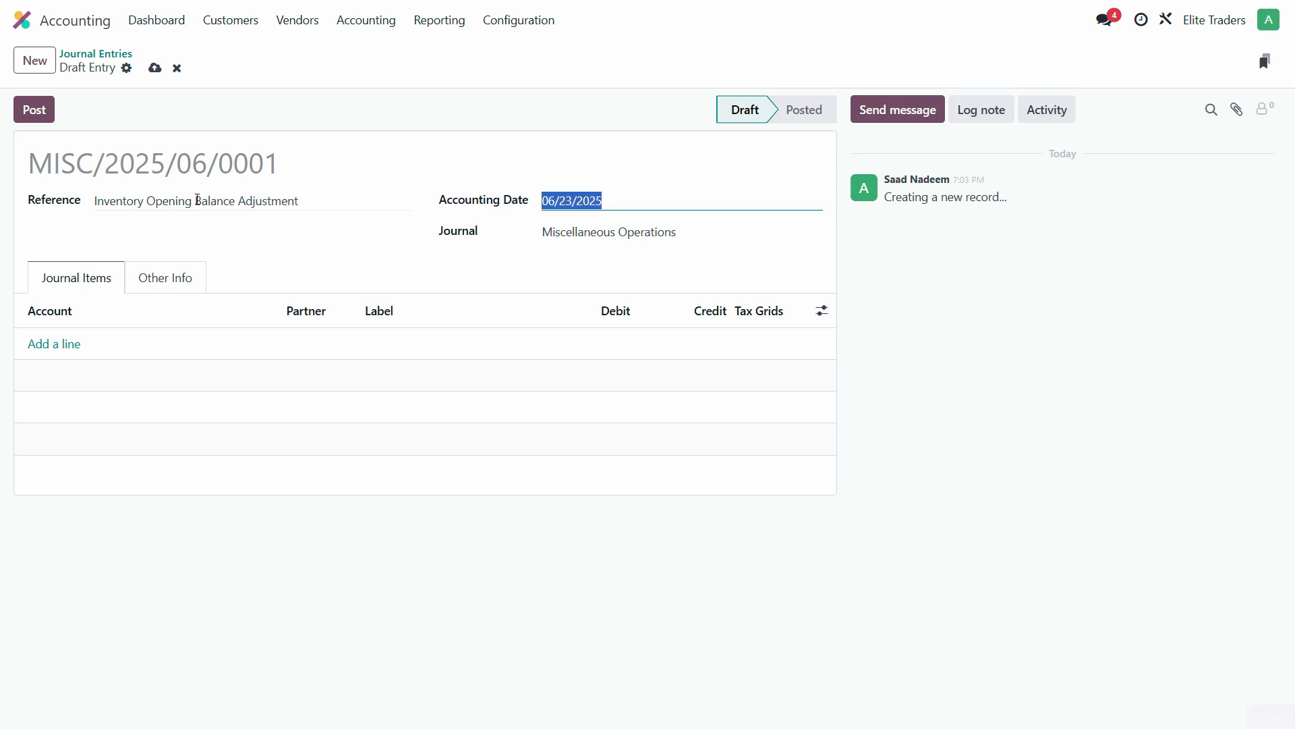
type("010125")
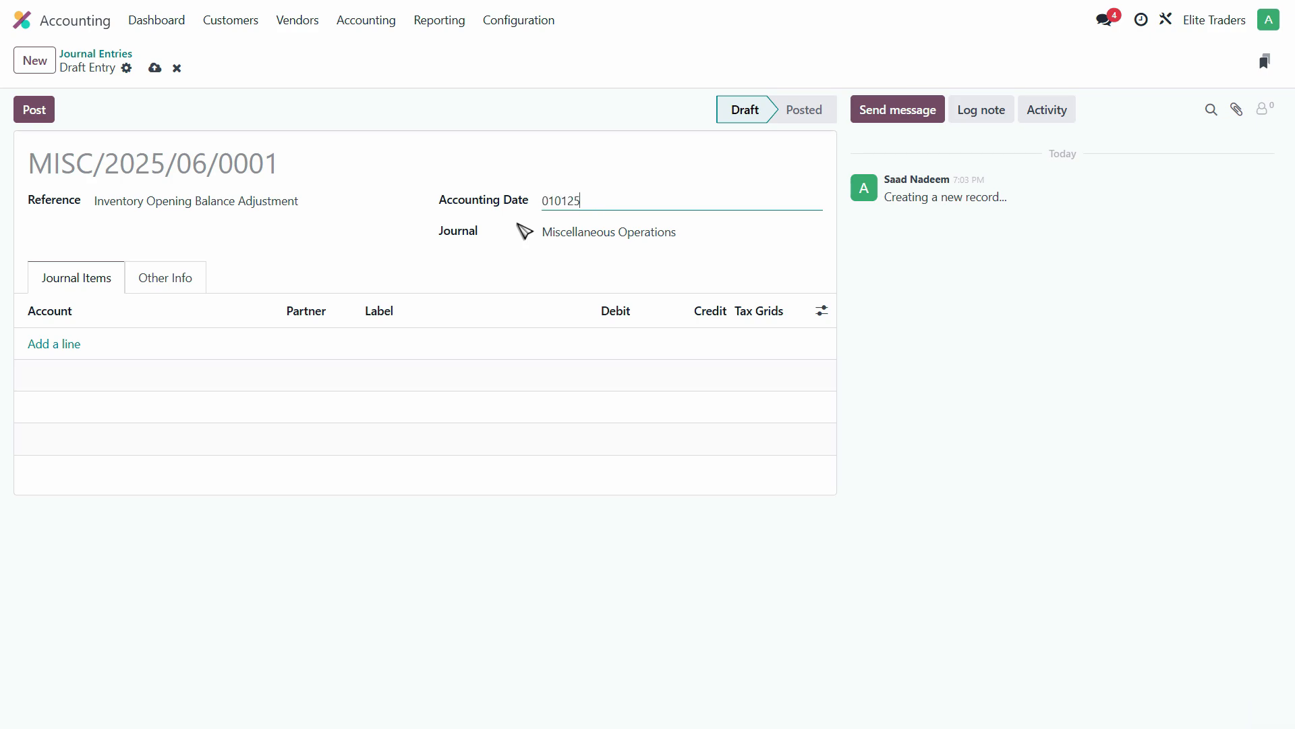
key("Tab")
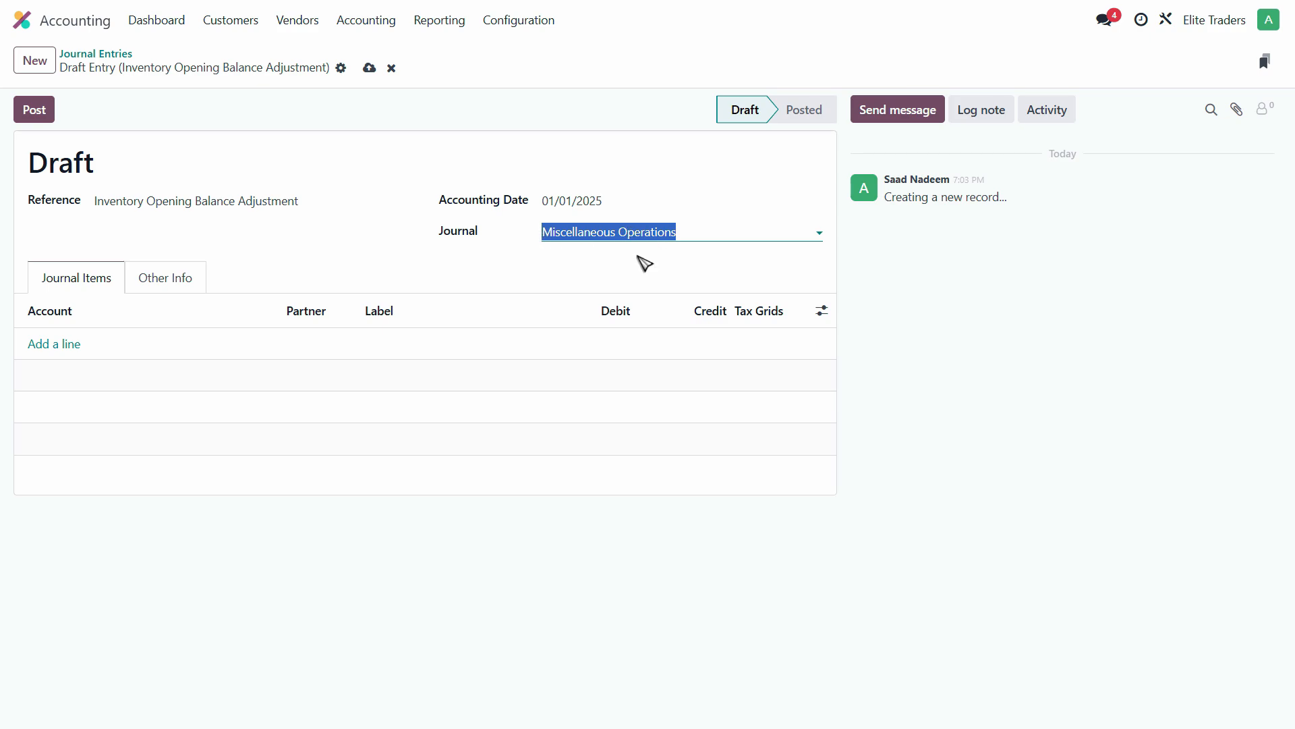
- Add a line debiting 110100 Stock (Inventory) 453,000, labelled 'Inventory Opening Balance'
left_click(69, 345)
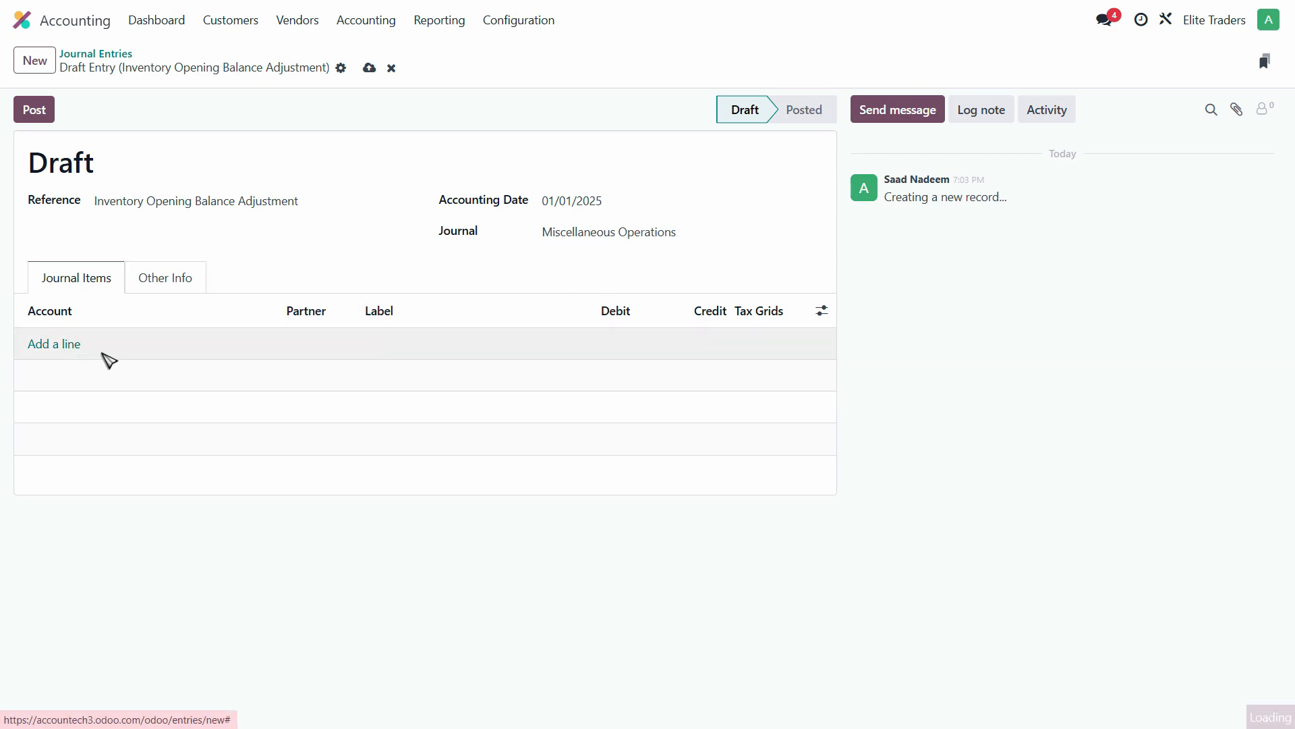
type("Inven")
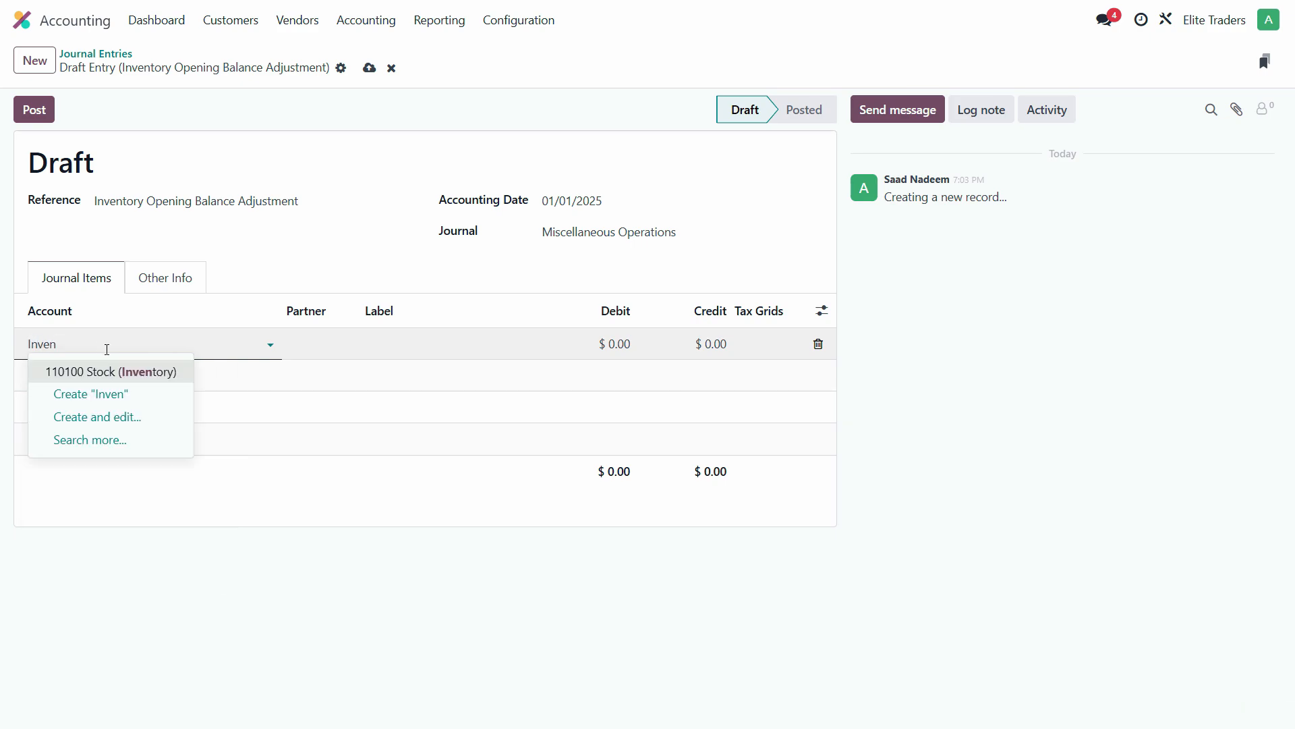
left_click(406, 348)
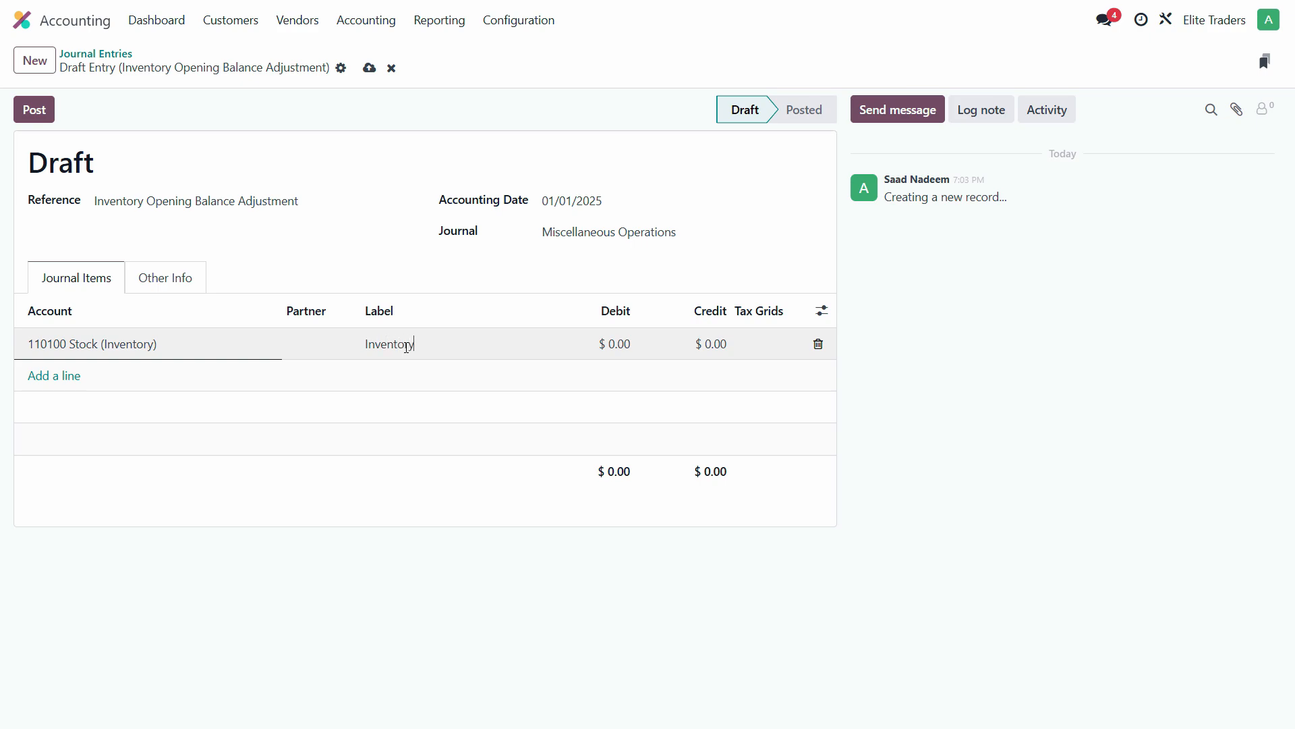
type("Inventory Opening Balance")
key("Tab")
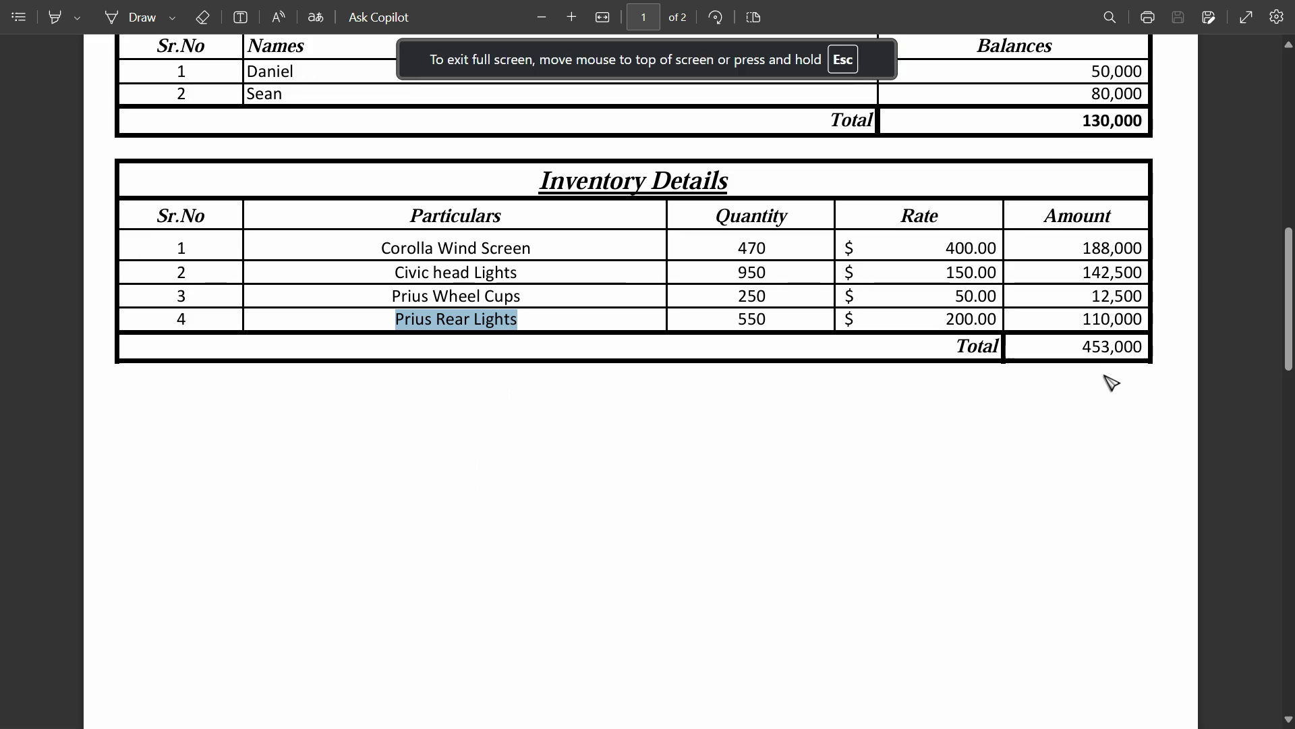
left_click_drag(1080, 349, 1141, 348)
left_click(1081, 417)
key("alt+Tab")
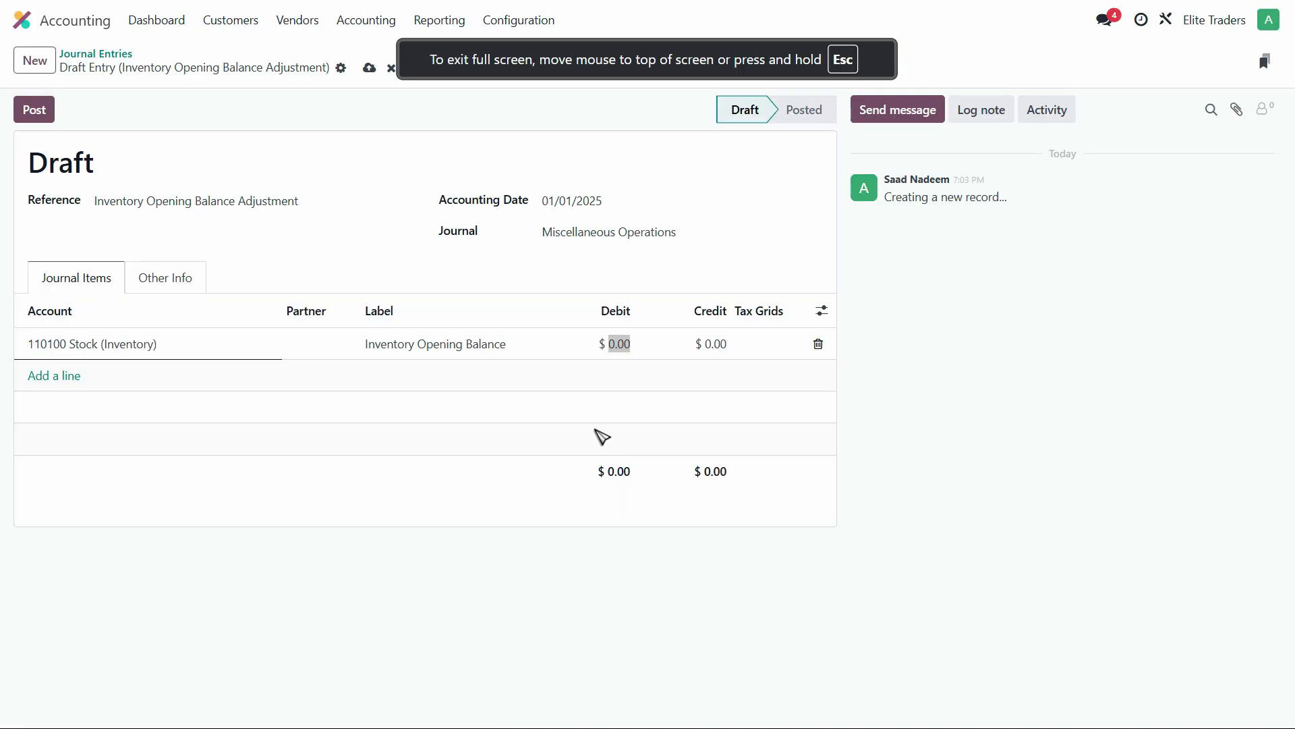
left_click(616, 344)
type("453")
key("Tab")
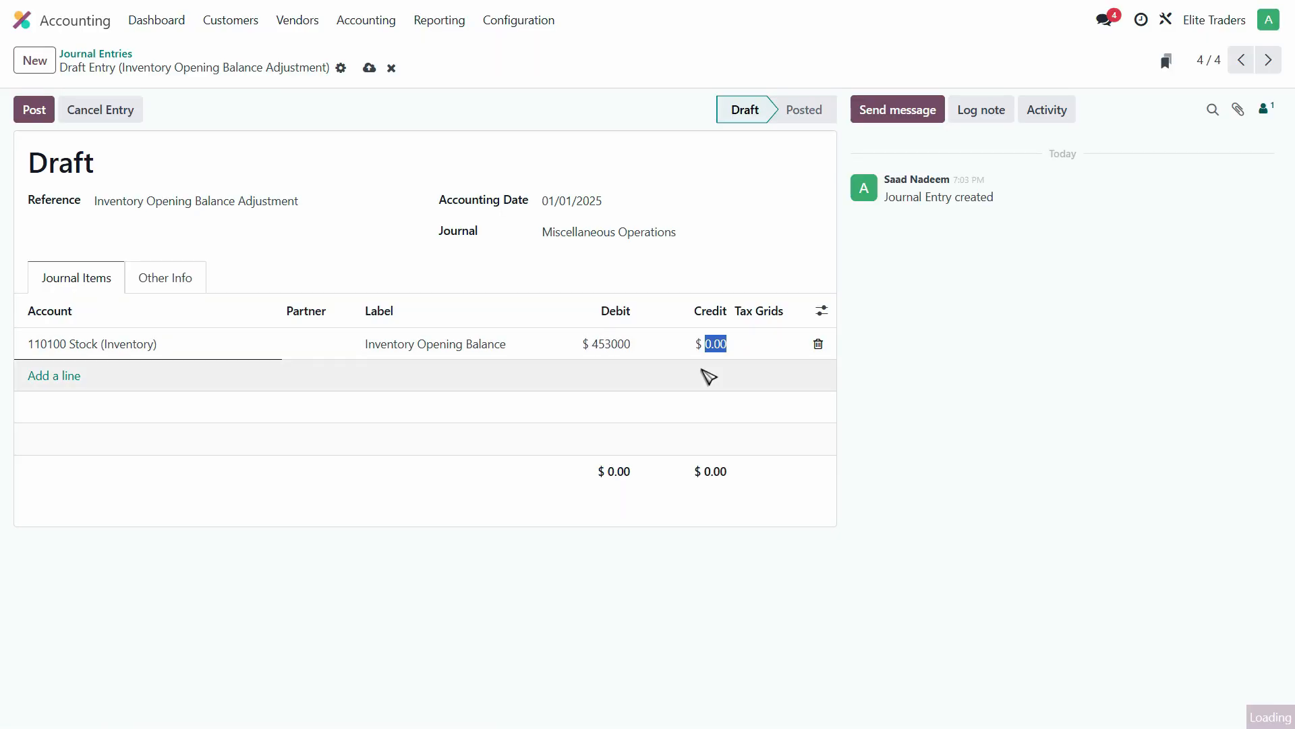
key("Tab")
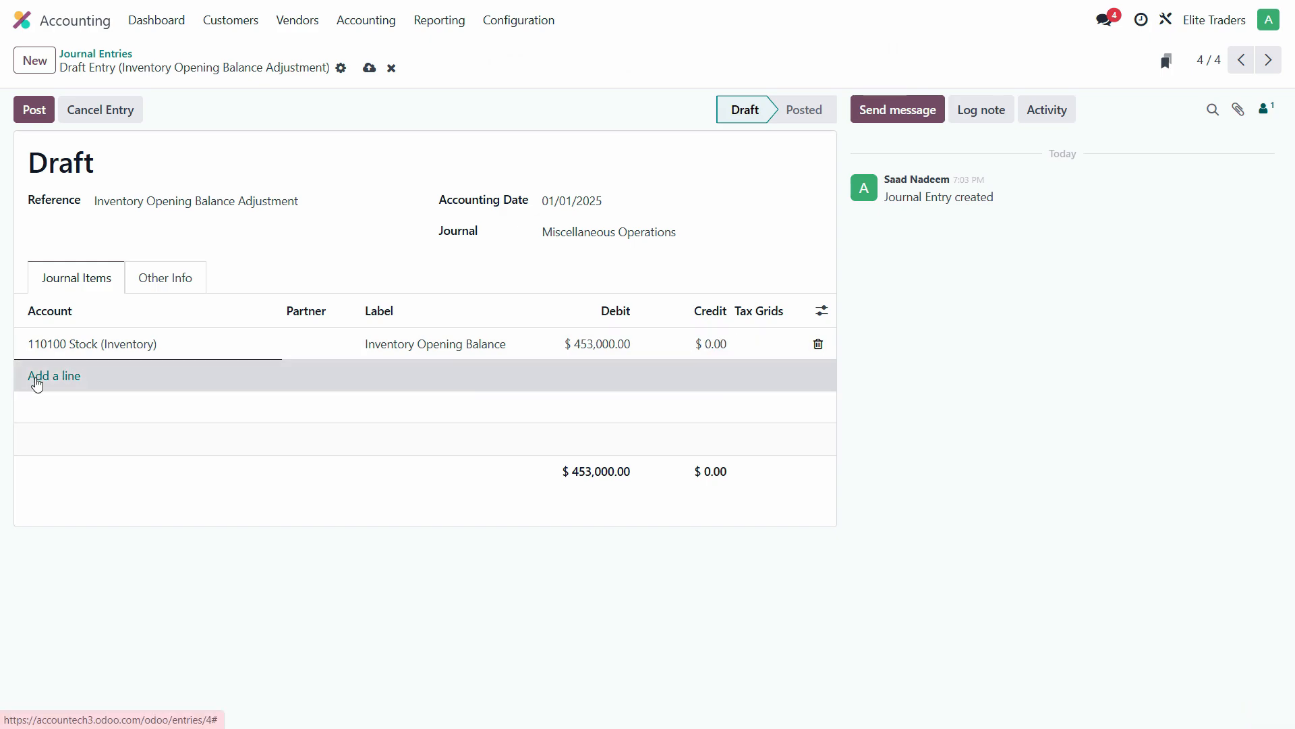
- Add the balancing 999999 Undistributed Profits/Losses line with the same label and post the entry
left_click(41, 374)
left_click(95, 382)
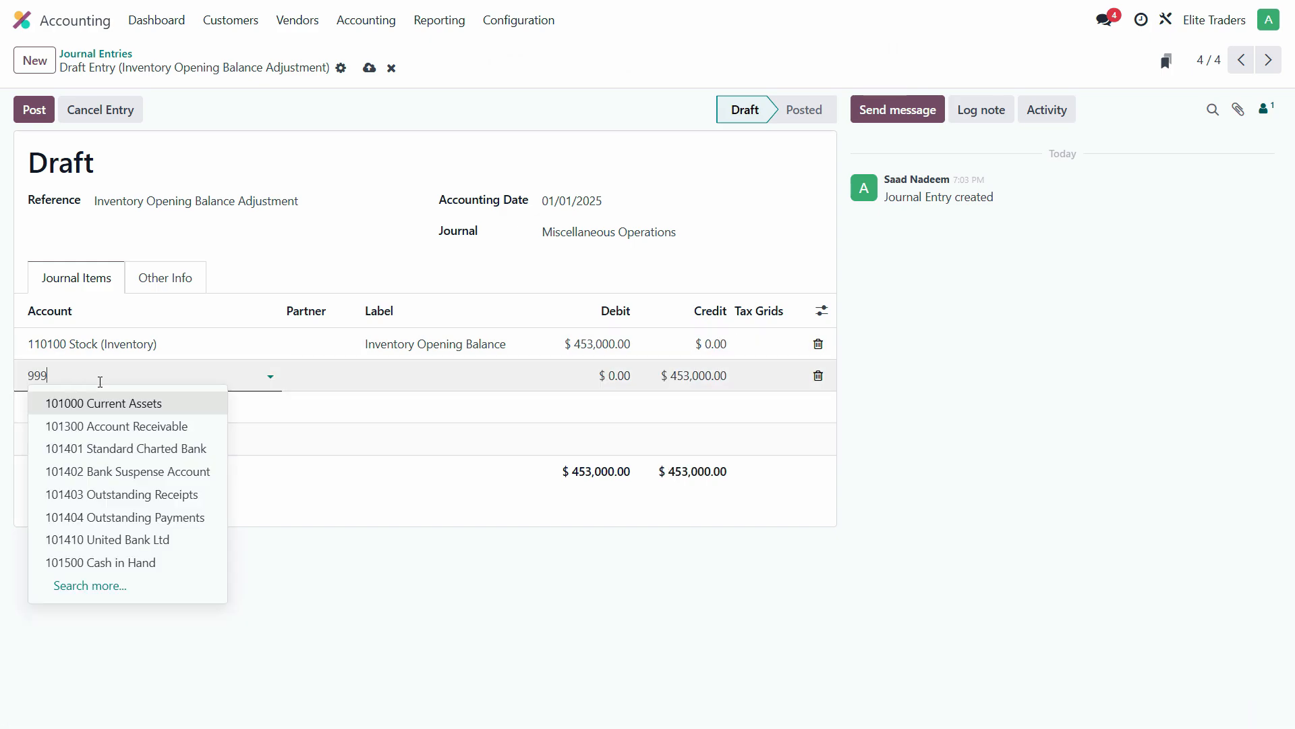
left_click(124, 403)
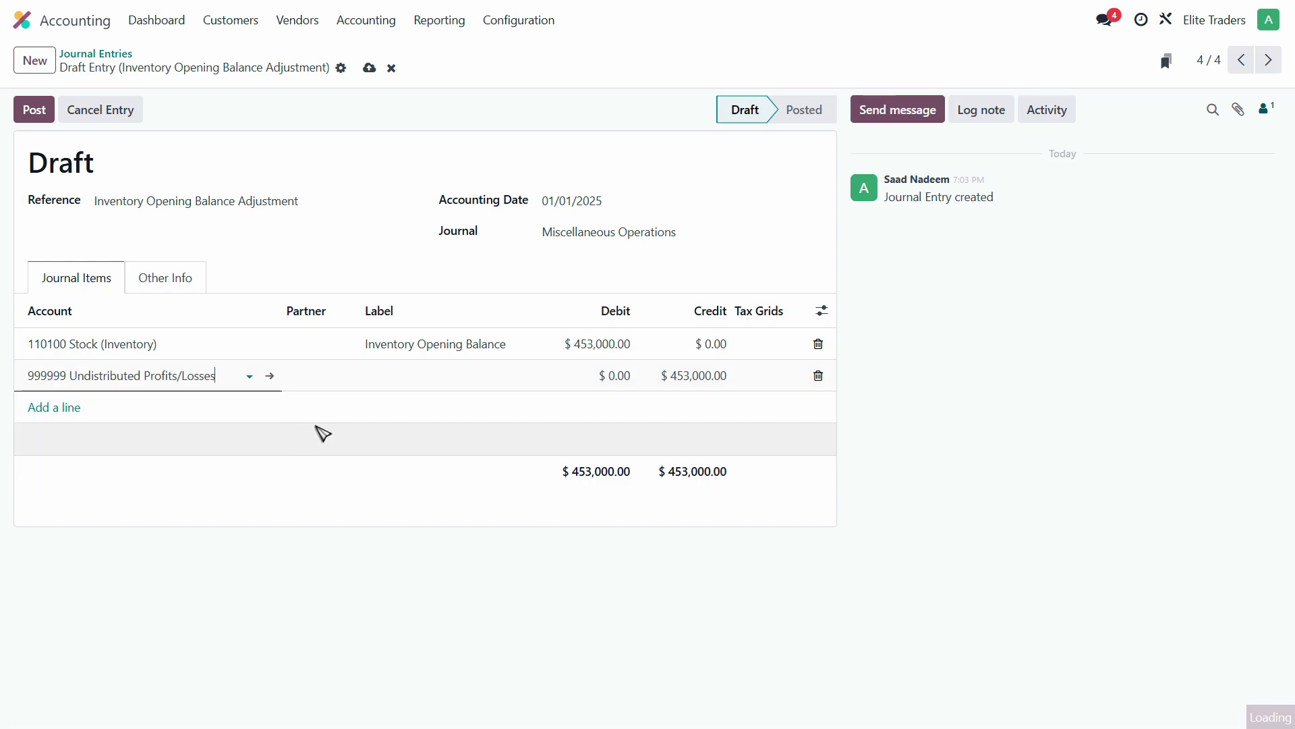
left_click(440, 374)
type("Inventory Opening Balance")
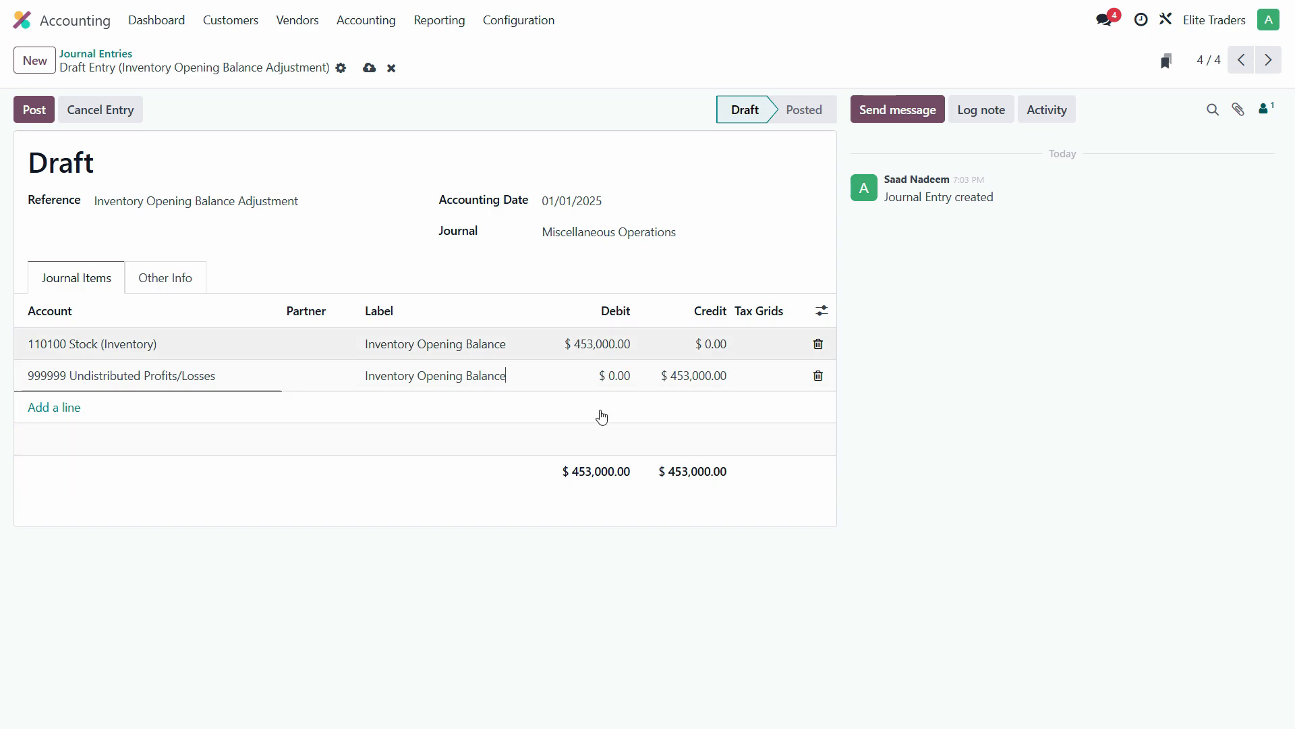
left_click(35, 109)
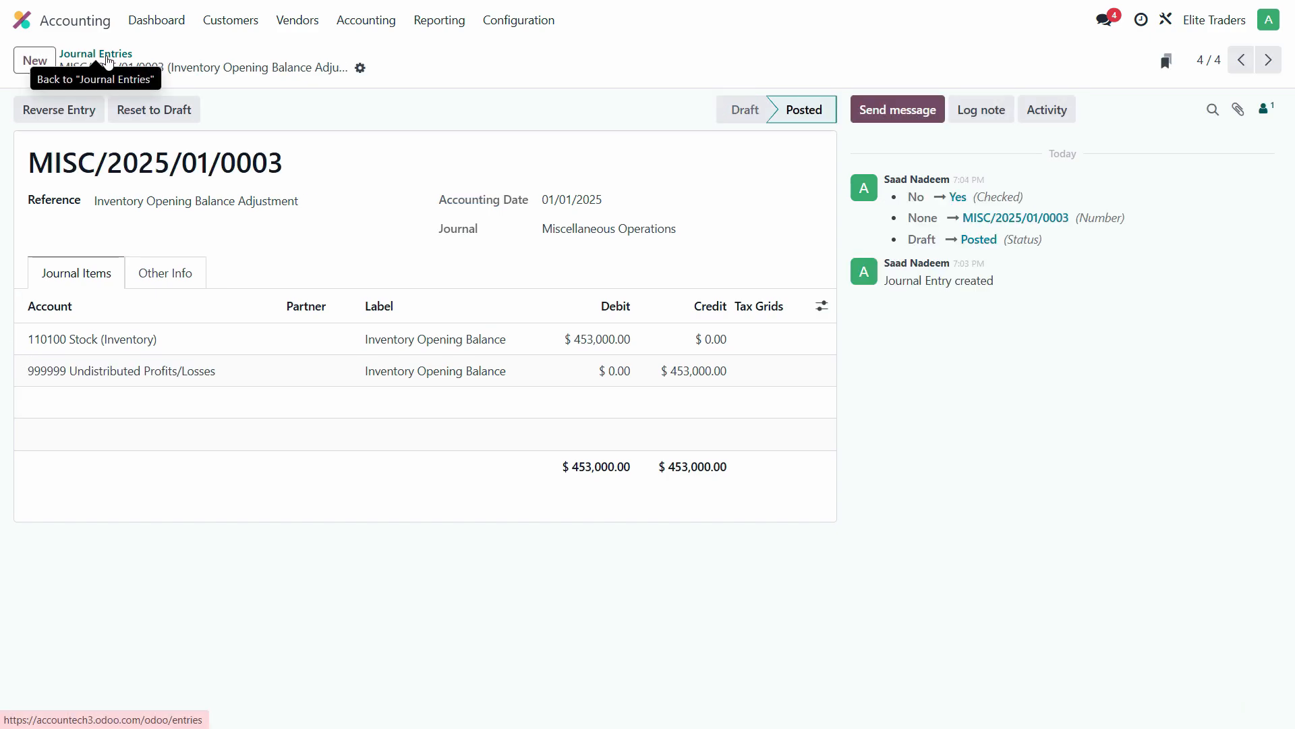
- Find 110100 Stock (Inventory) in the Chart of Accounts and confirm its 453,000.00 balance
left_click(518, 19)
left_click(374, 56)
left_click(525, 25)
left_click(554, 104)
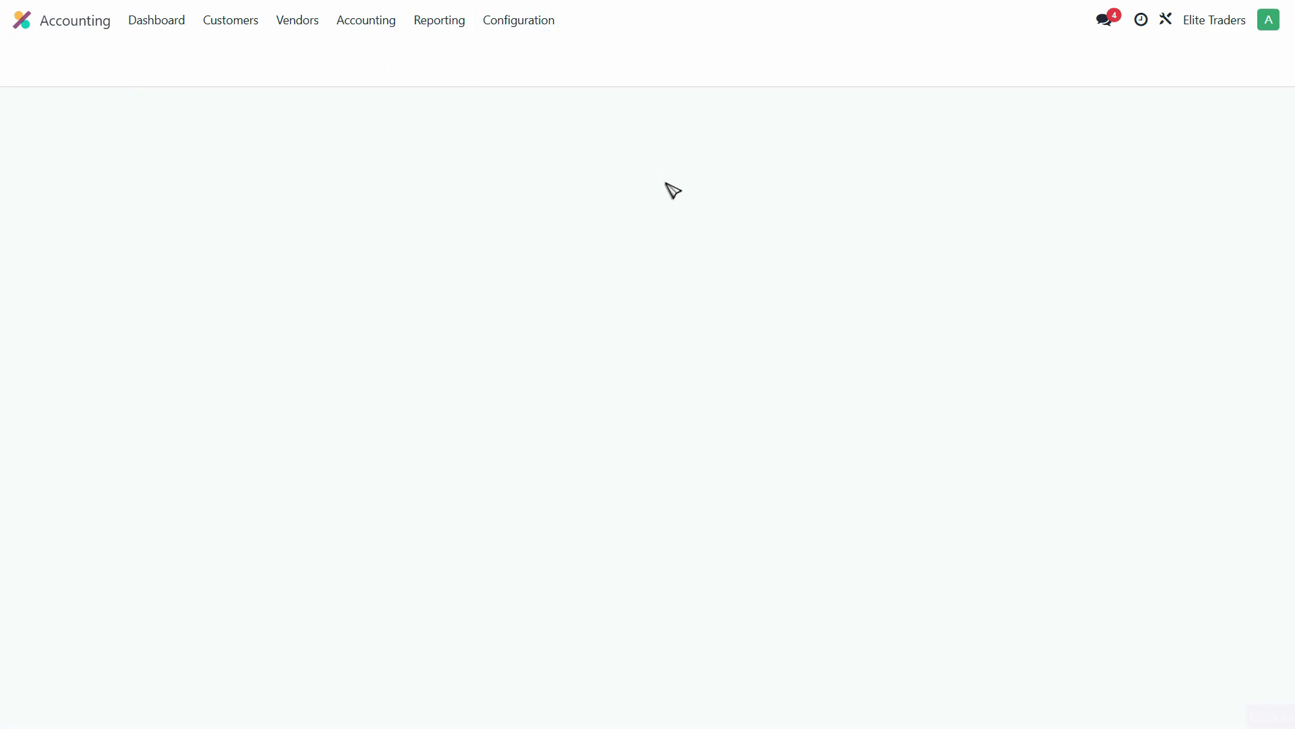
scroll(390, 418, "down", 8)
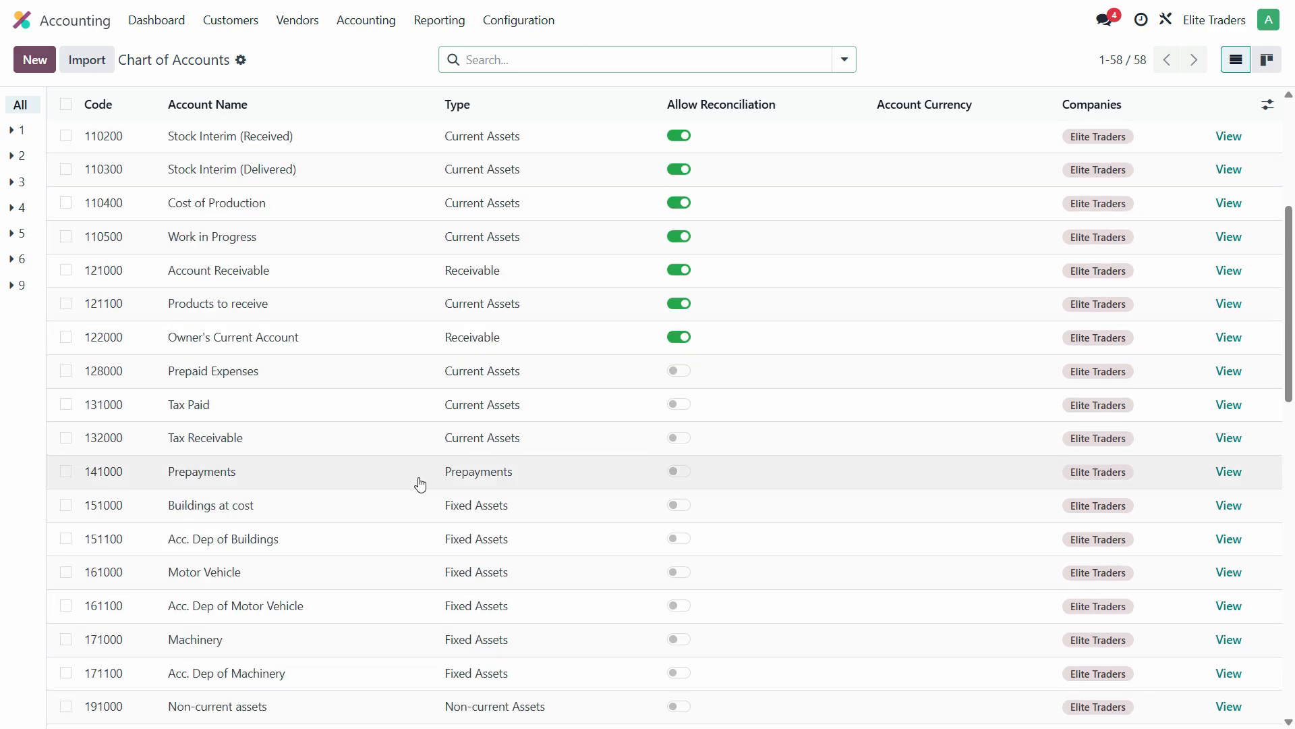
scroll(801, 500, "down", 7)
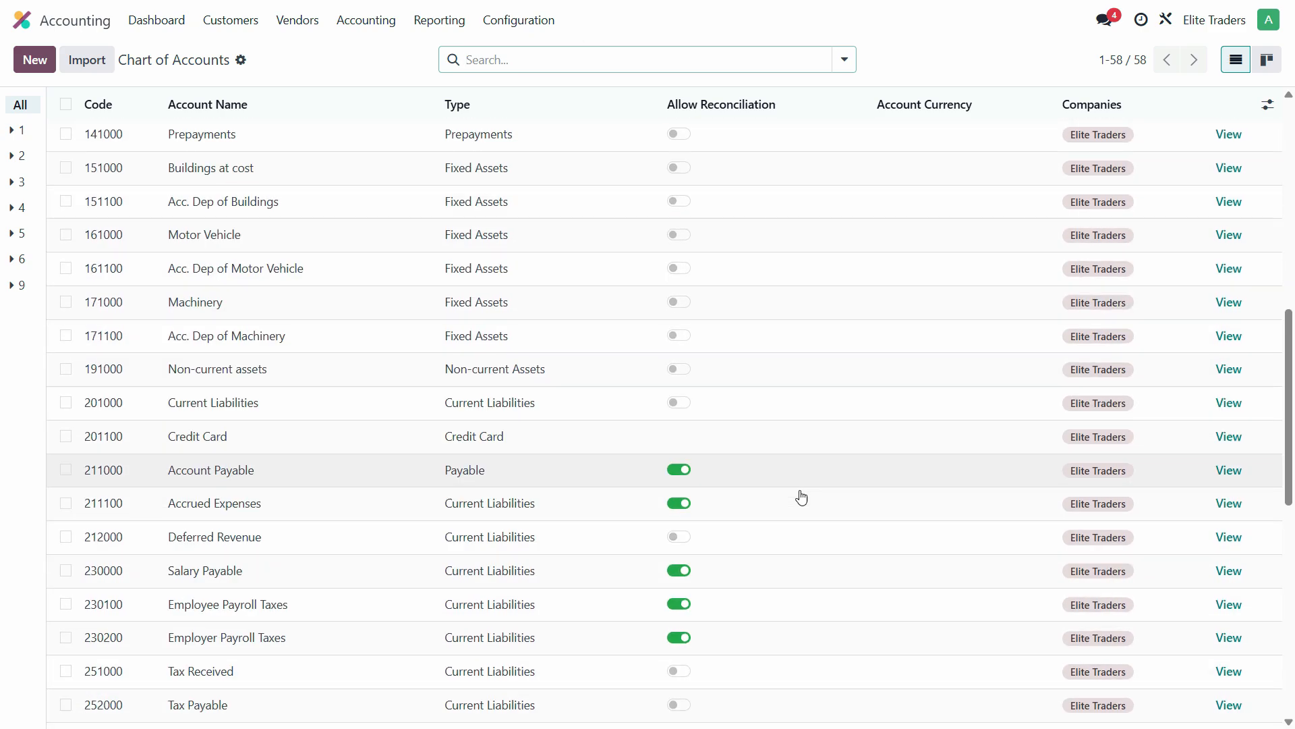
scroll(800, 497, "down", 5)
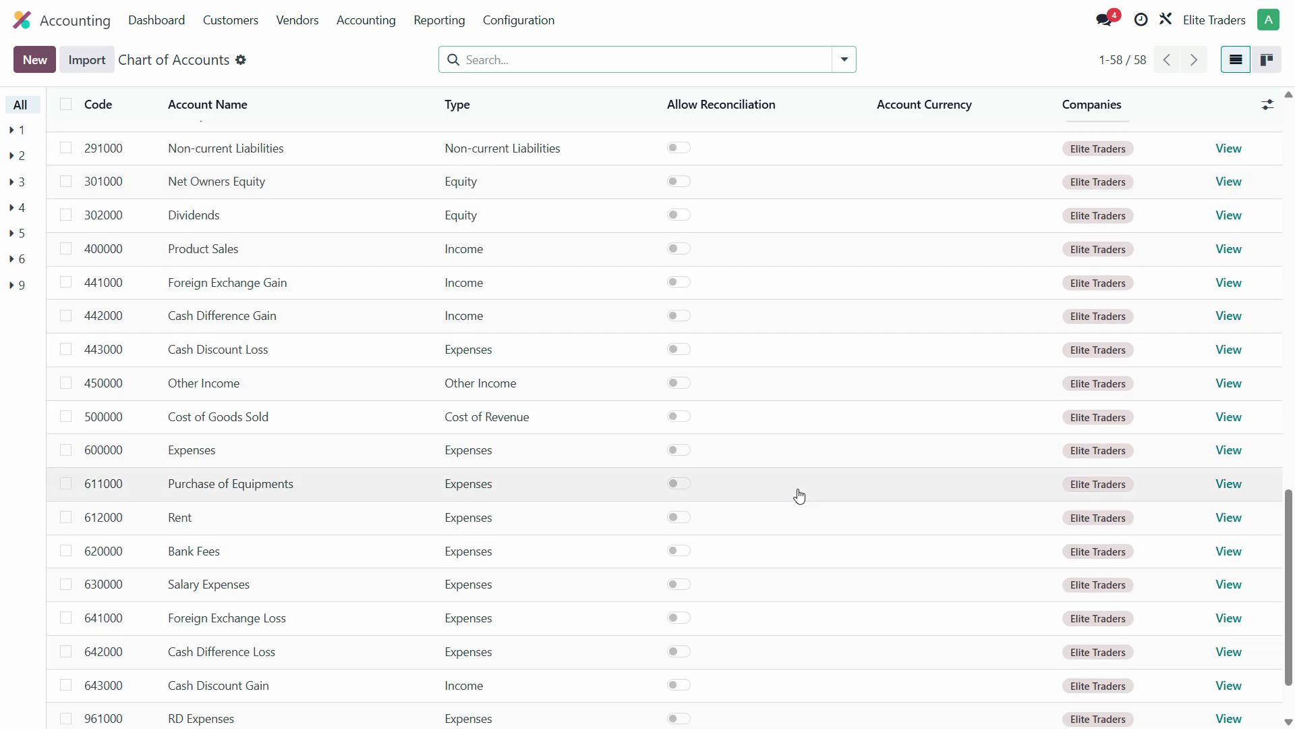
scroll(796, 493, "up", 15)
scroll(791, 490, "up", 1)
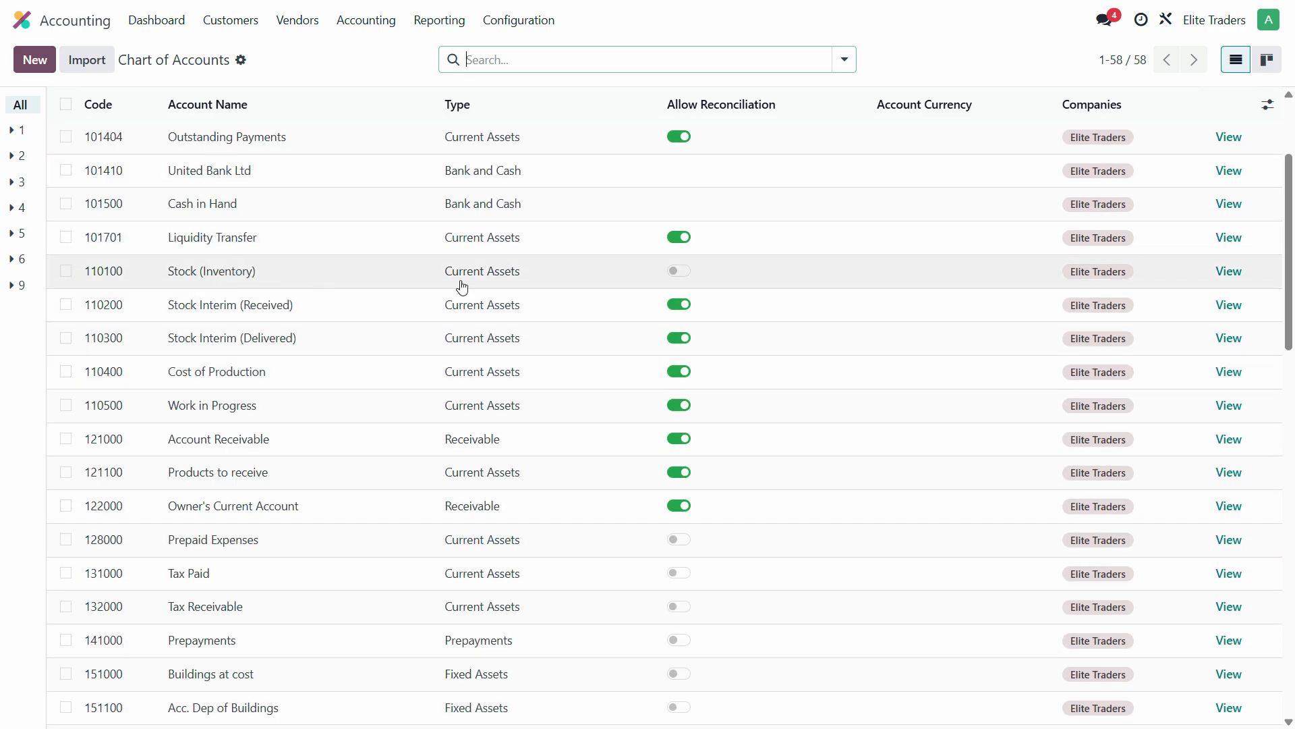
left_click(1236, 273)
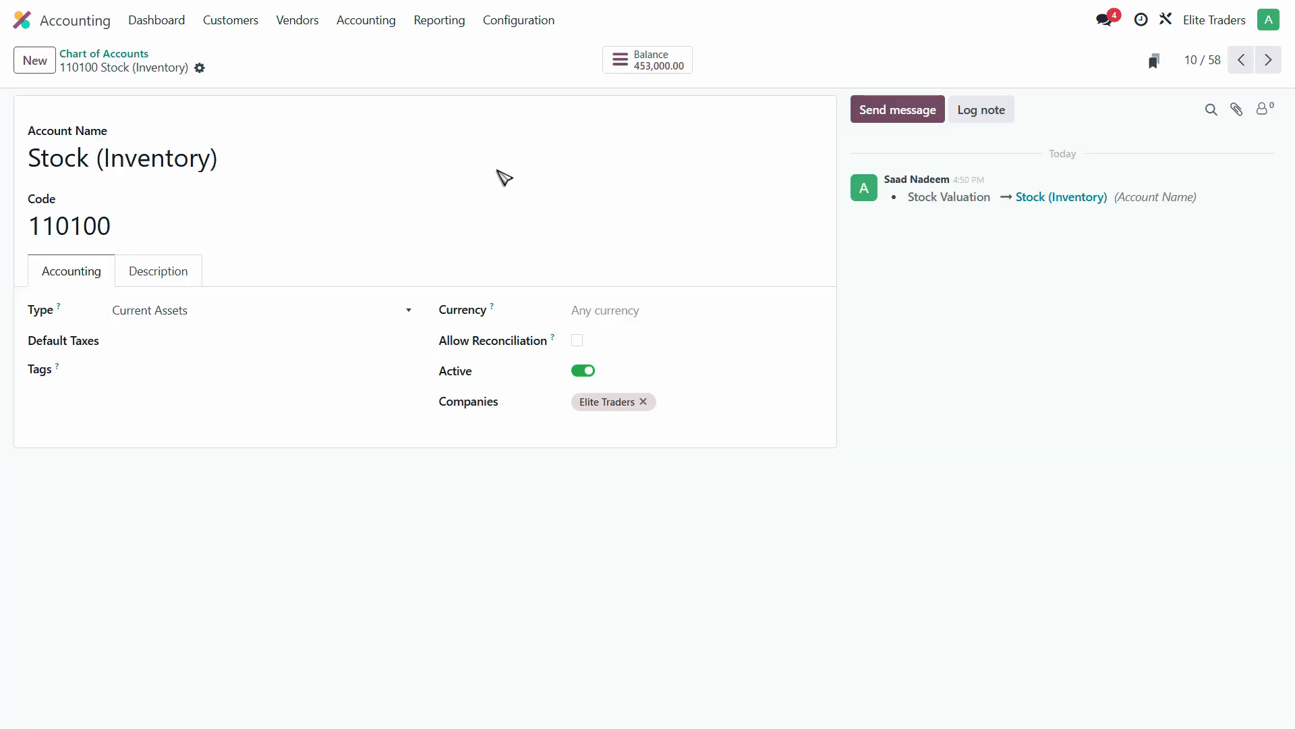